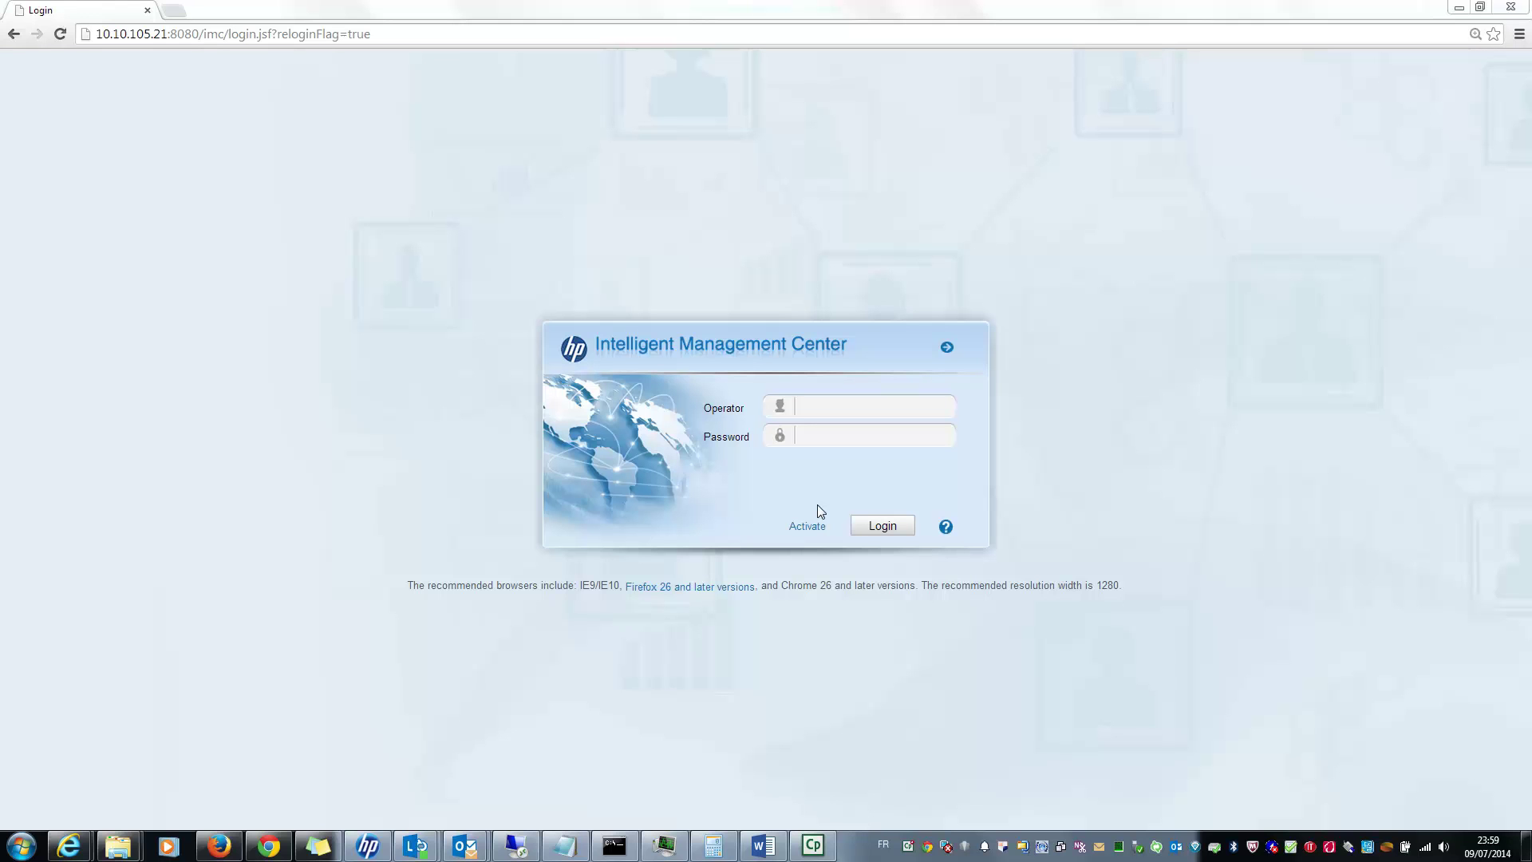
# Step: Sign in with the admin operator account and open the Service module menu
pyautogui.click(841, 411)
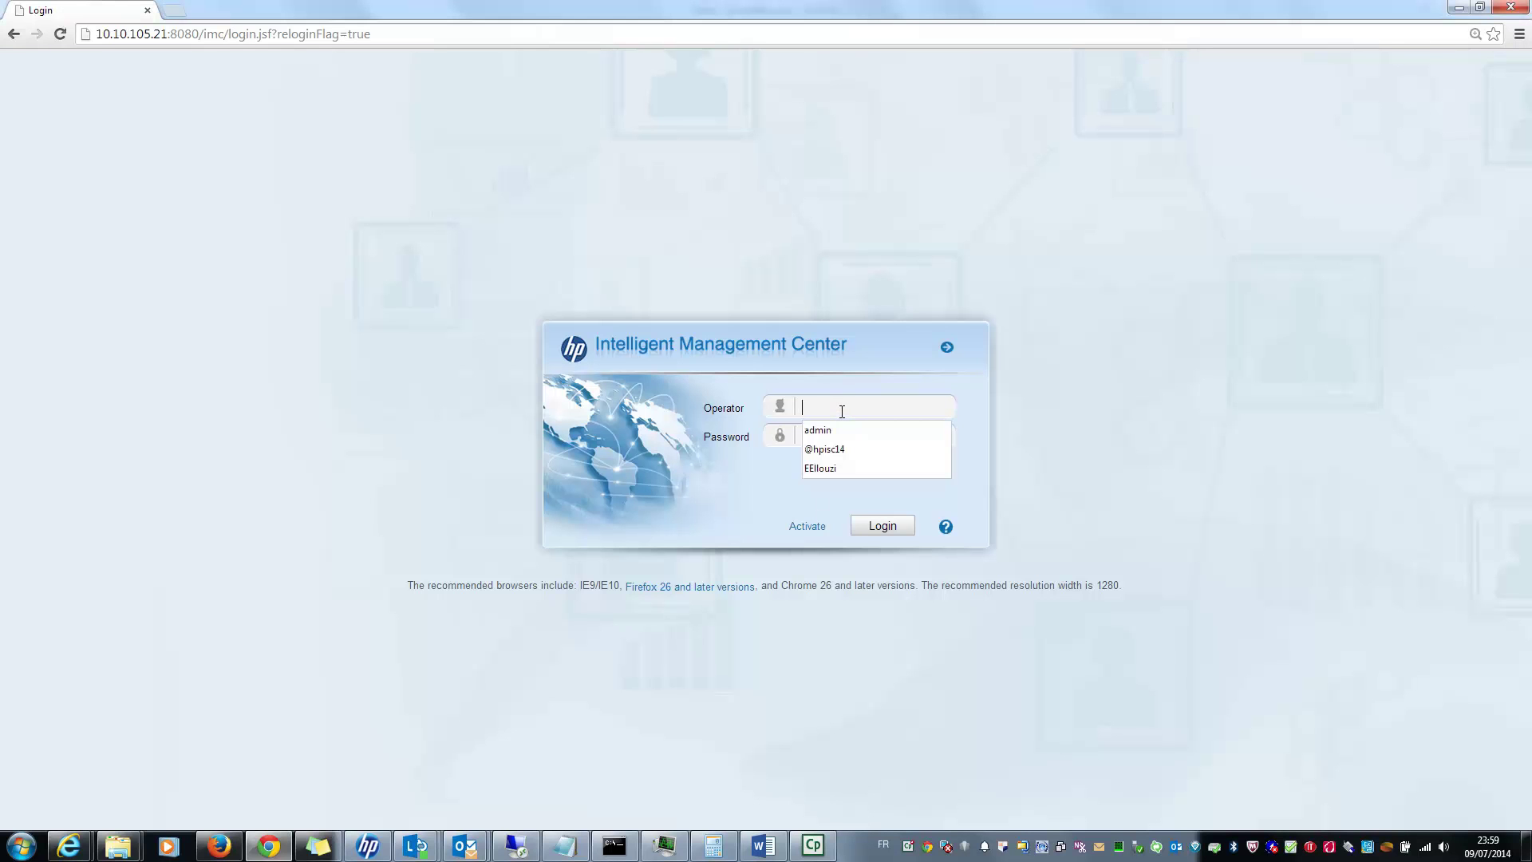
pyautogui.write('admin')
pyautogui.press('Tab')
pyautogui.write('•••••••••')
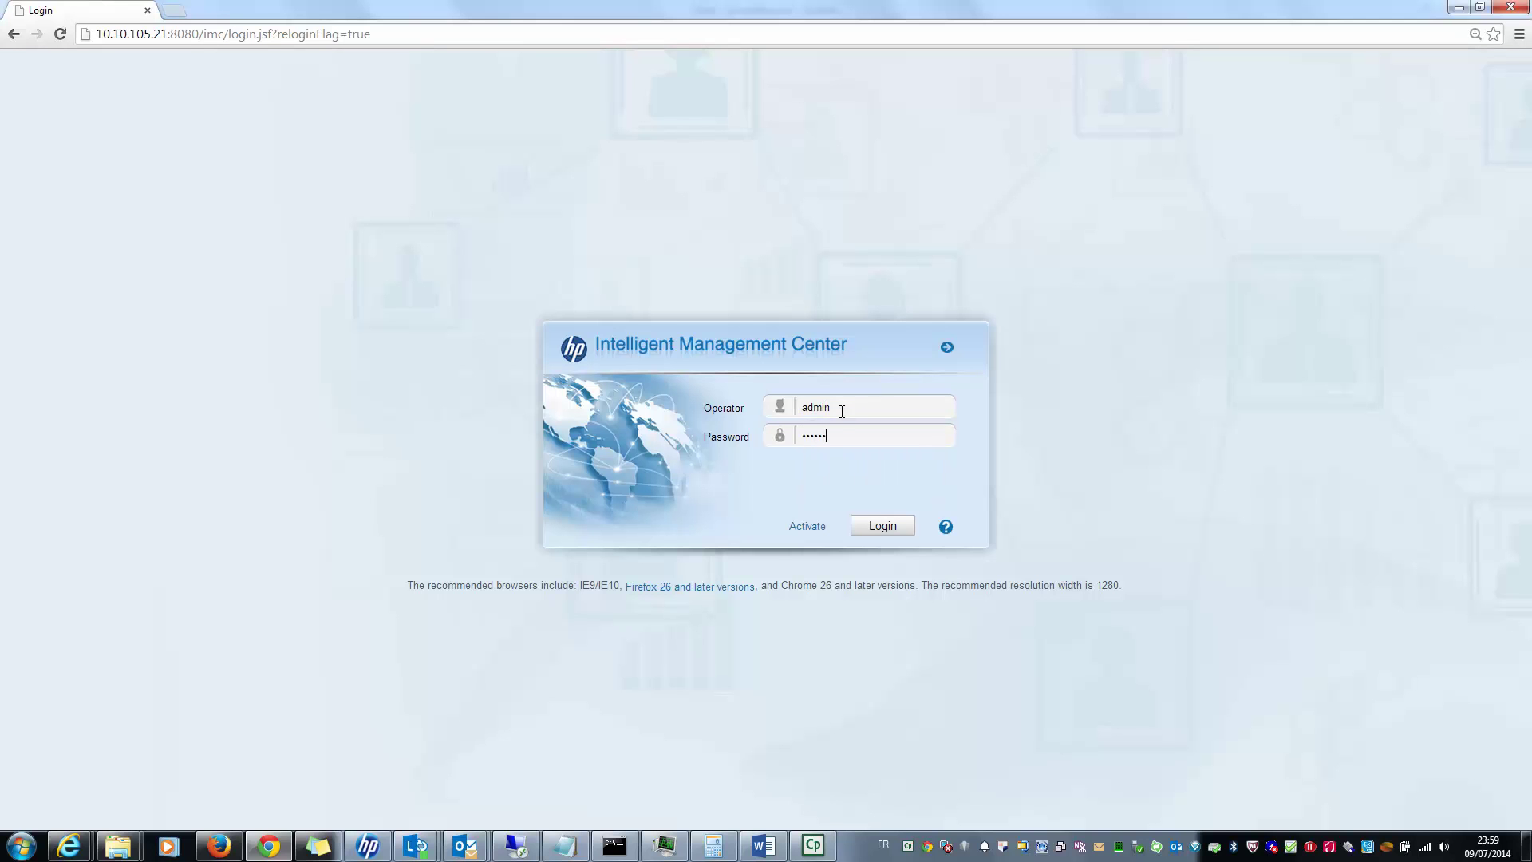
pyautogui.press('Return')
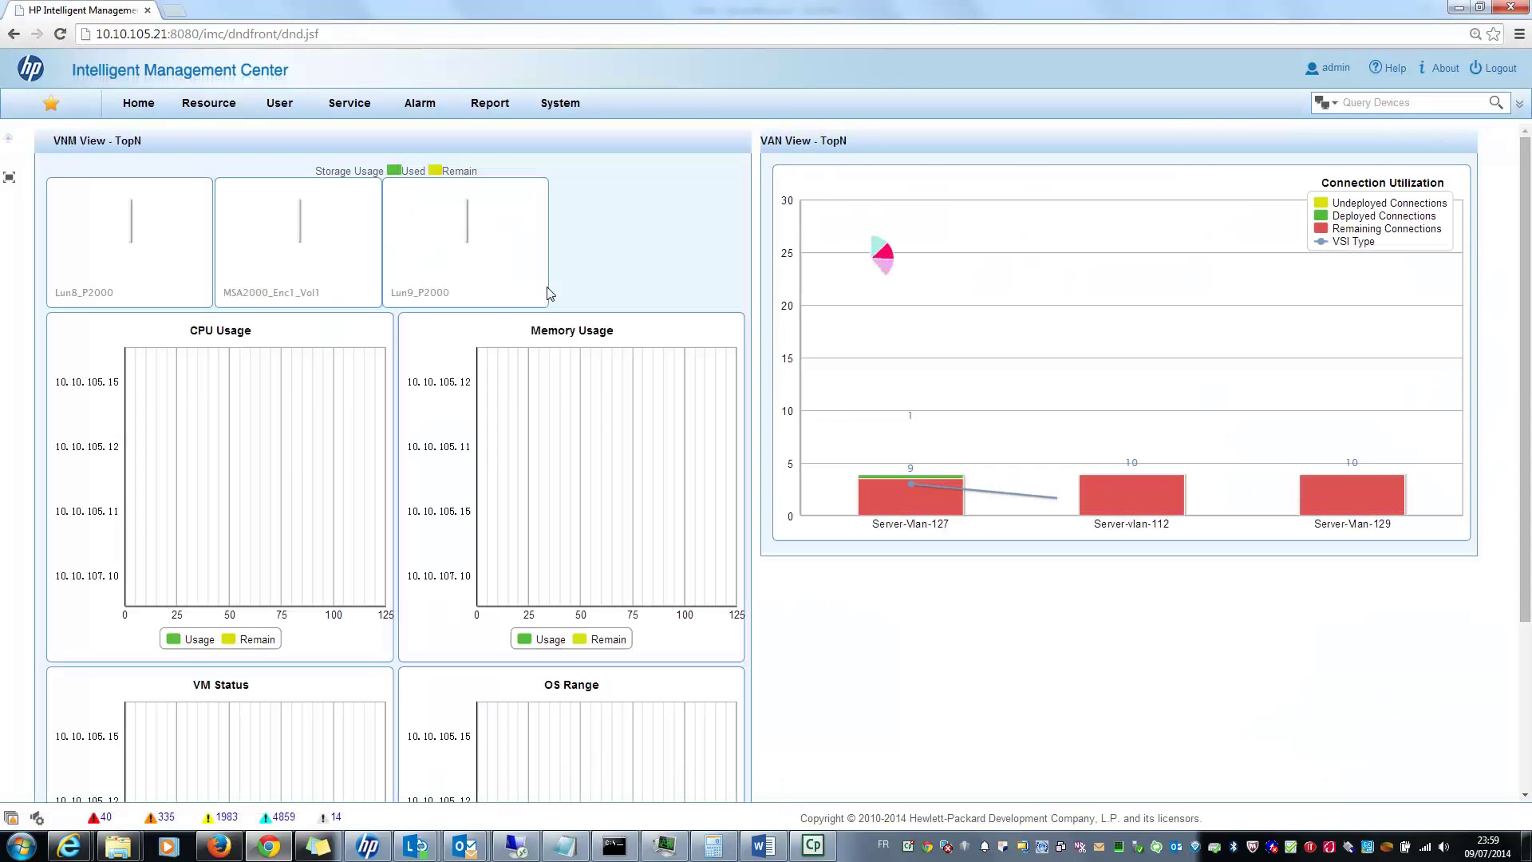
pyautogui.click(349, 103)
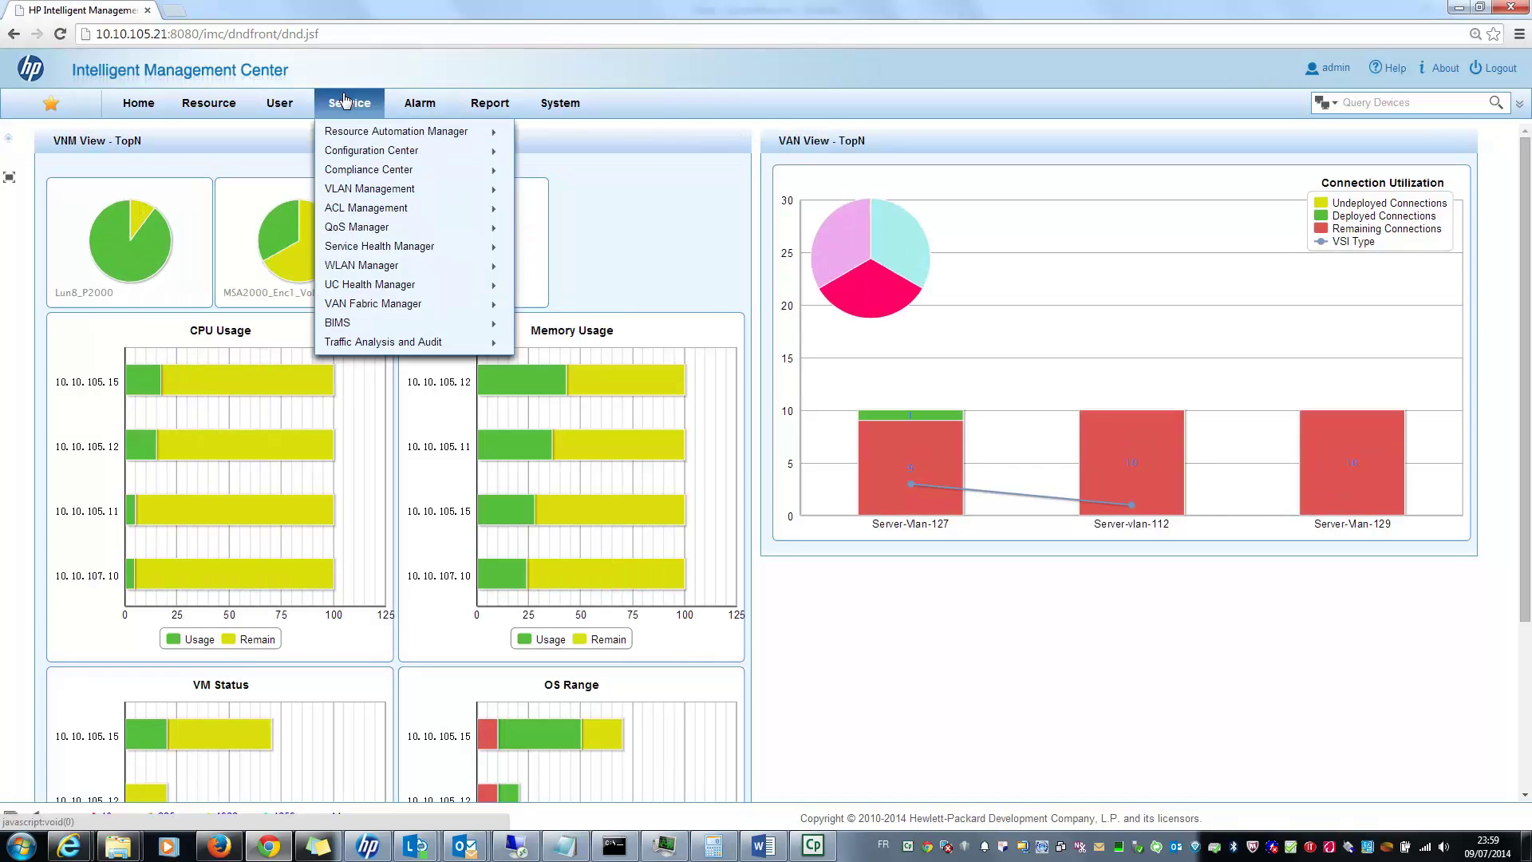
pyautogui.moveTo(380, 133)
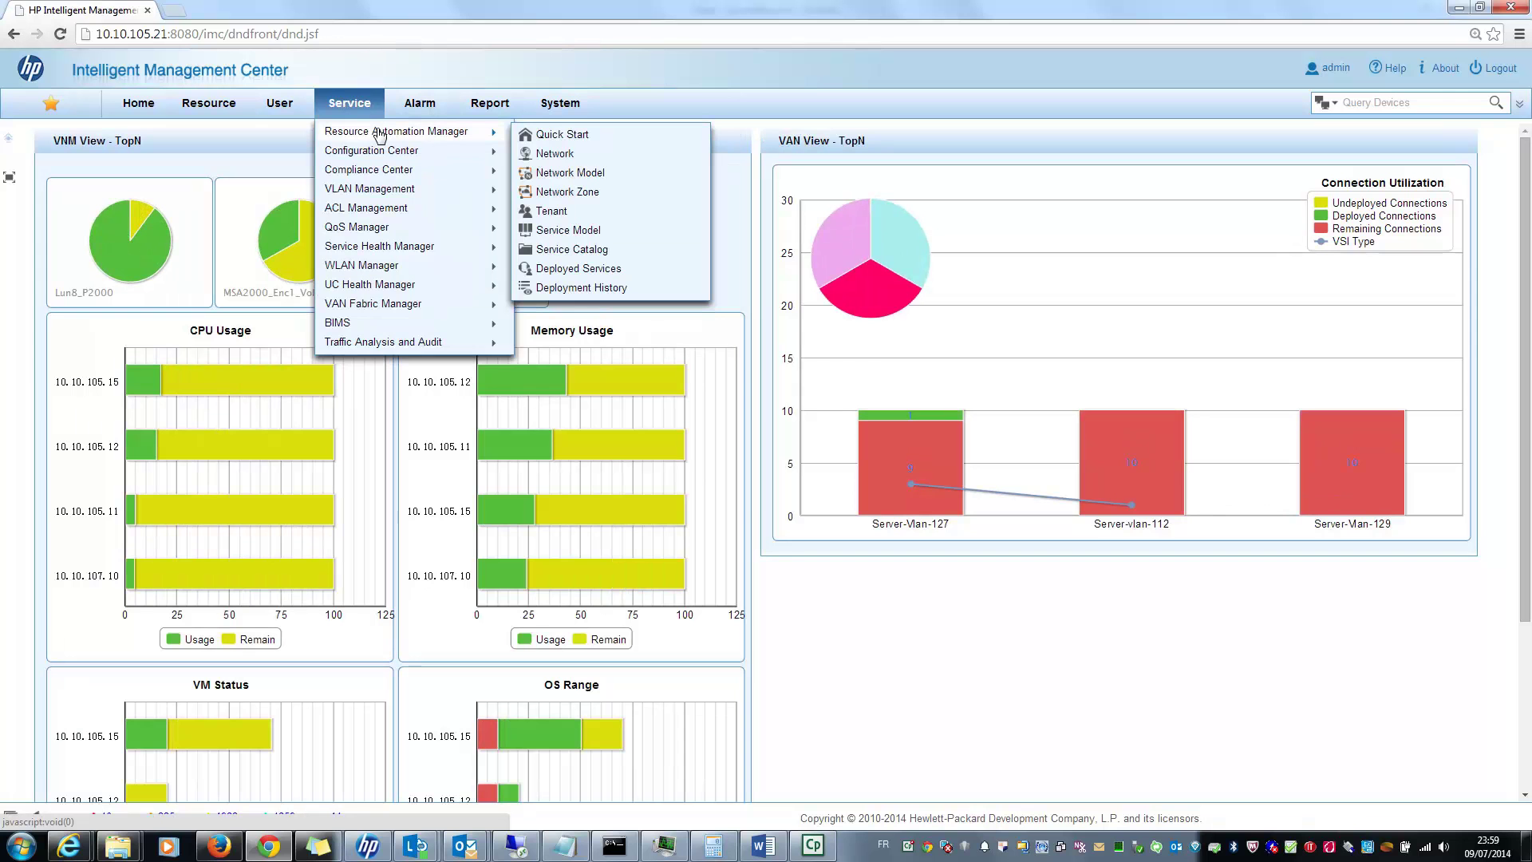
# Step: Open the Resource Automation Manager Quick Start and read the Network Model, Service Model, Service Catalog and Service tooltips
pyautogui.click(551, 135)
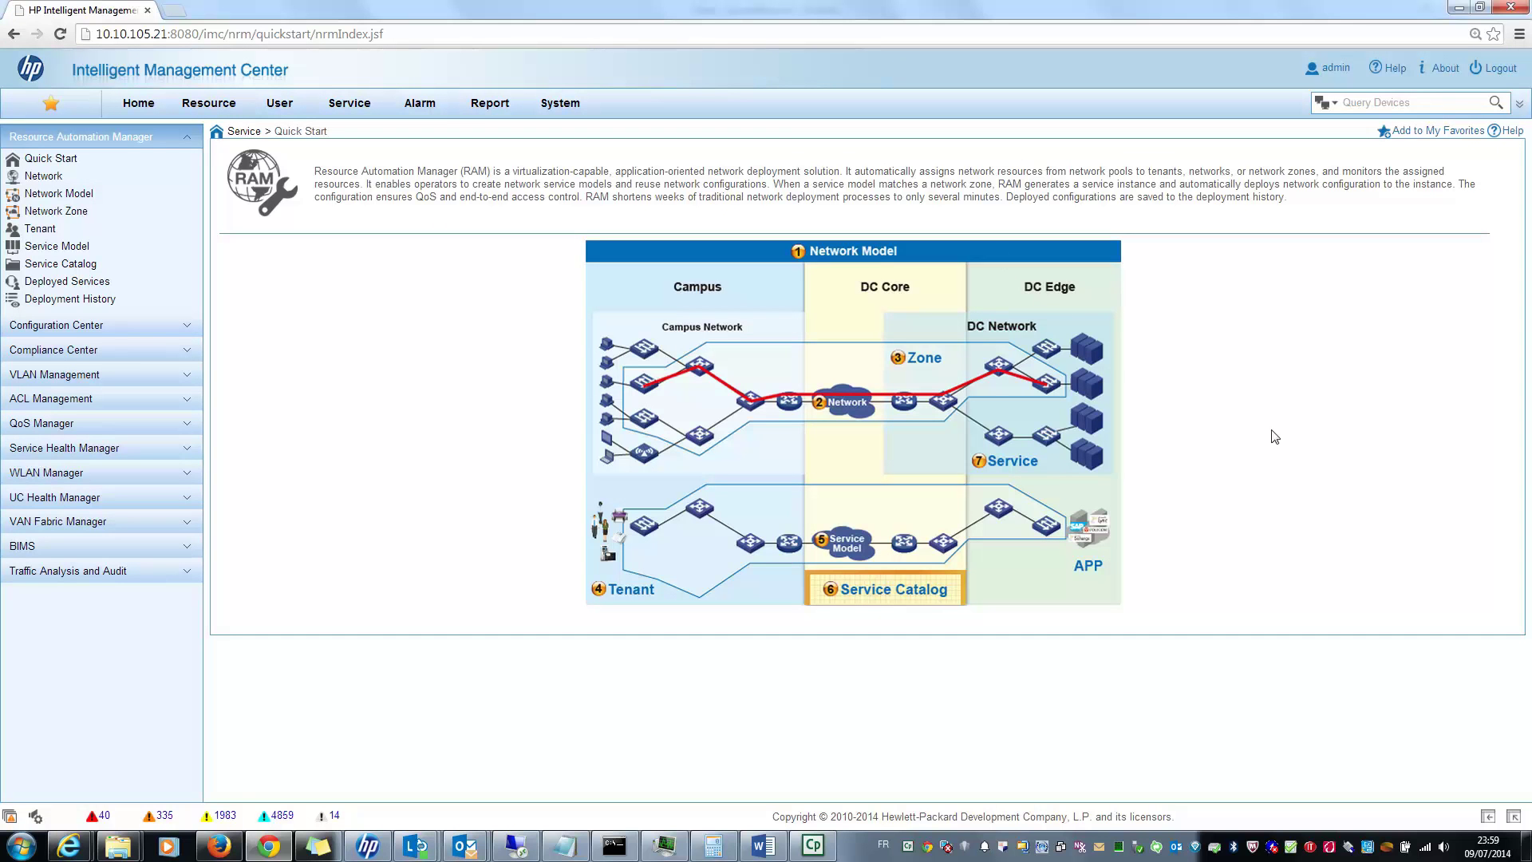
pyautogui.moveTo(798, 255)
pyautogui.moveTo(821, 546)
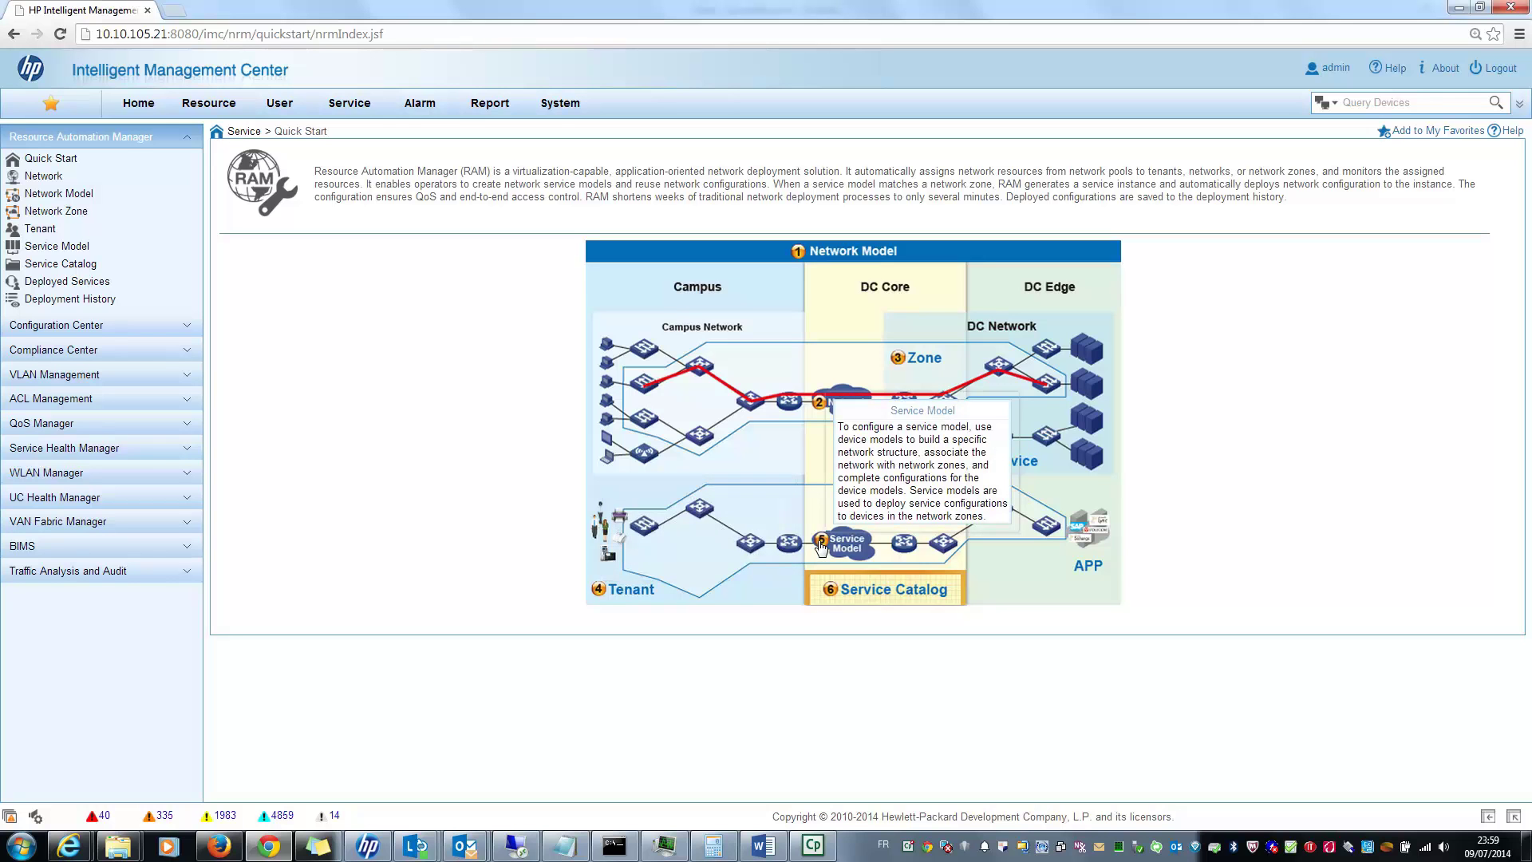
pyautogui.moveTo(842, 596)
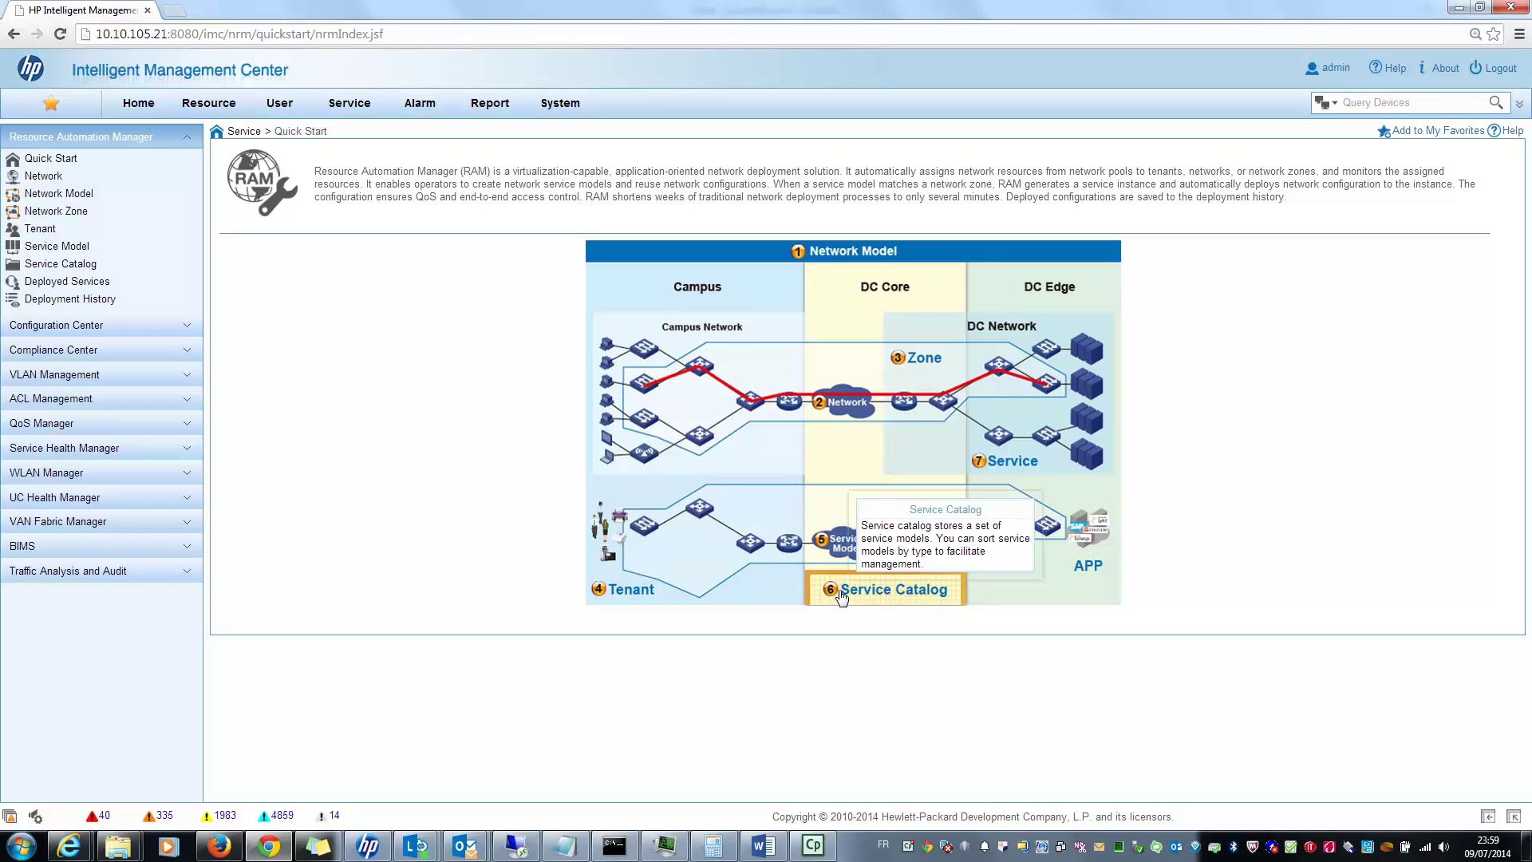
pyautogui.moveTo(978, 472)
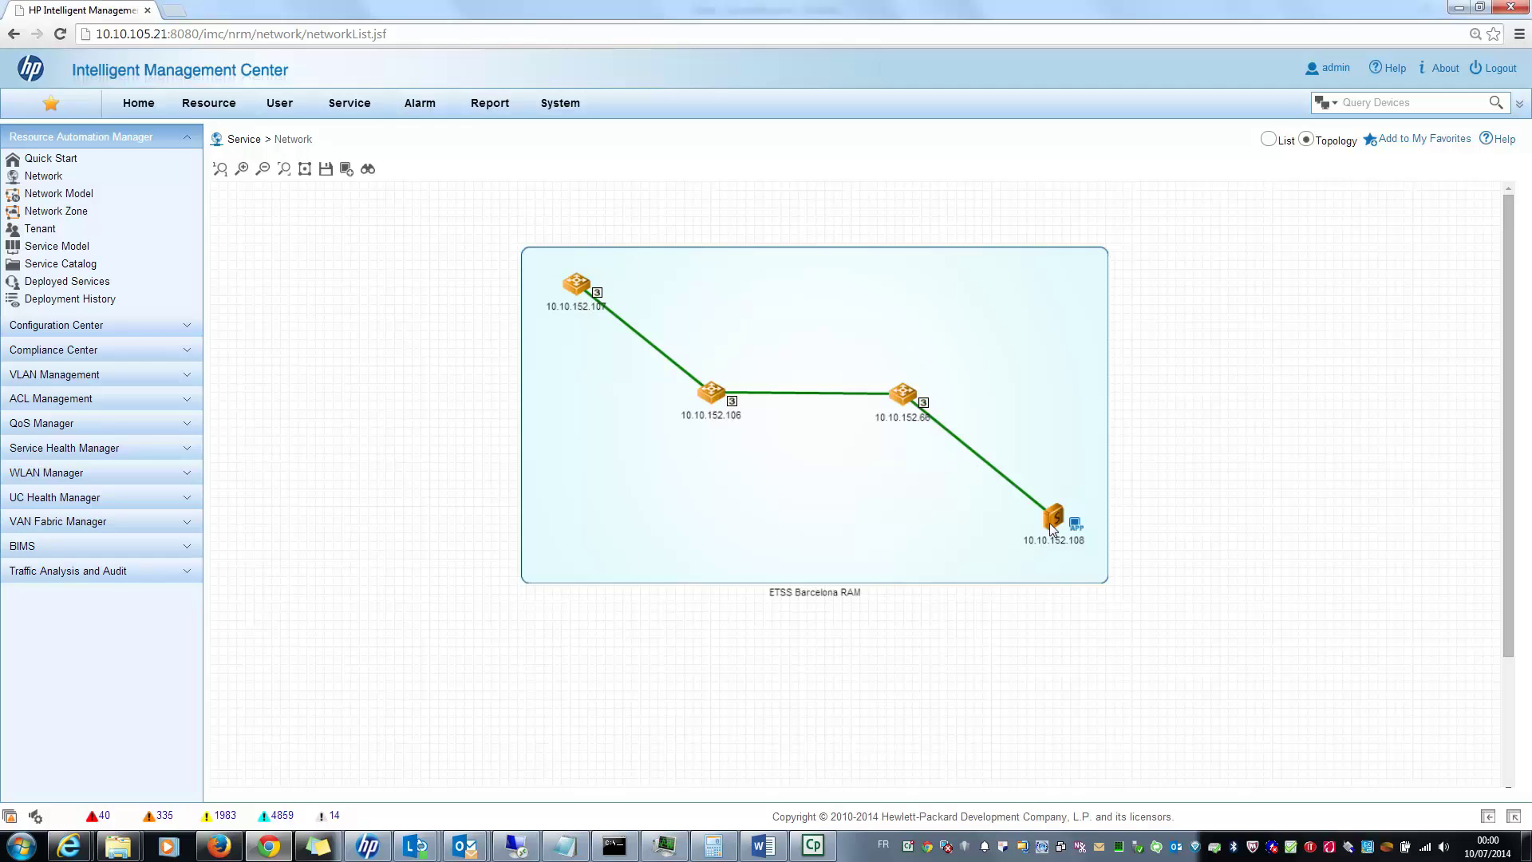
# Step: Inspect device 10.10.152.108 in the ETSS Barcelona RAM network topology
pyautogui.moveTo(1052, 529)
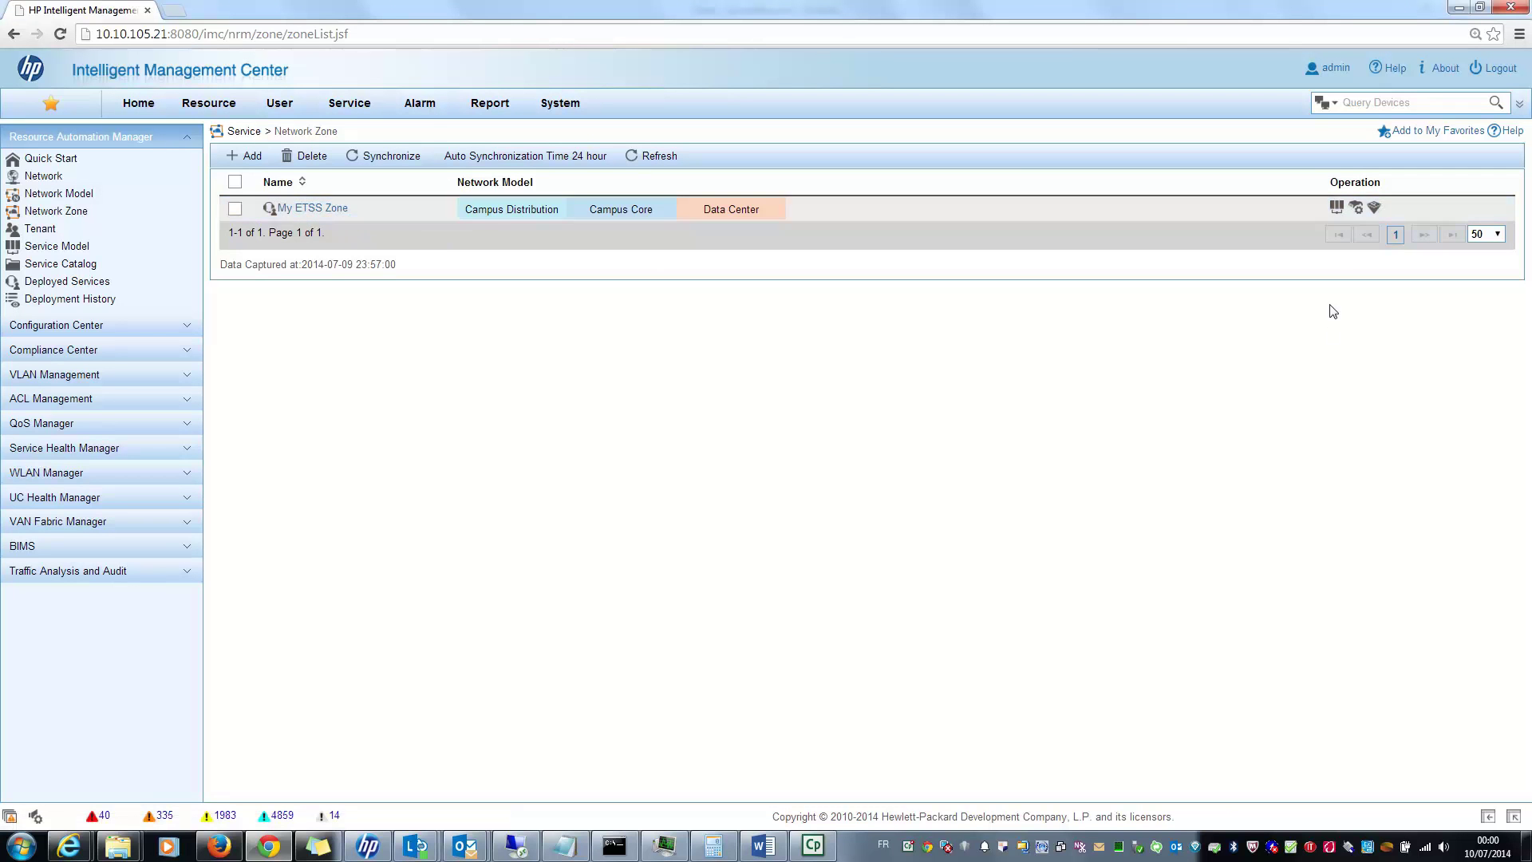
# Step: Open My ETSS Zone's connection points and expand Support down to HP-5800-pile-B's GigabitEthernet interfaces
pyautogui.click(1337, 209)
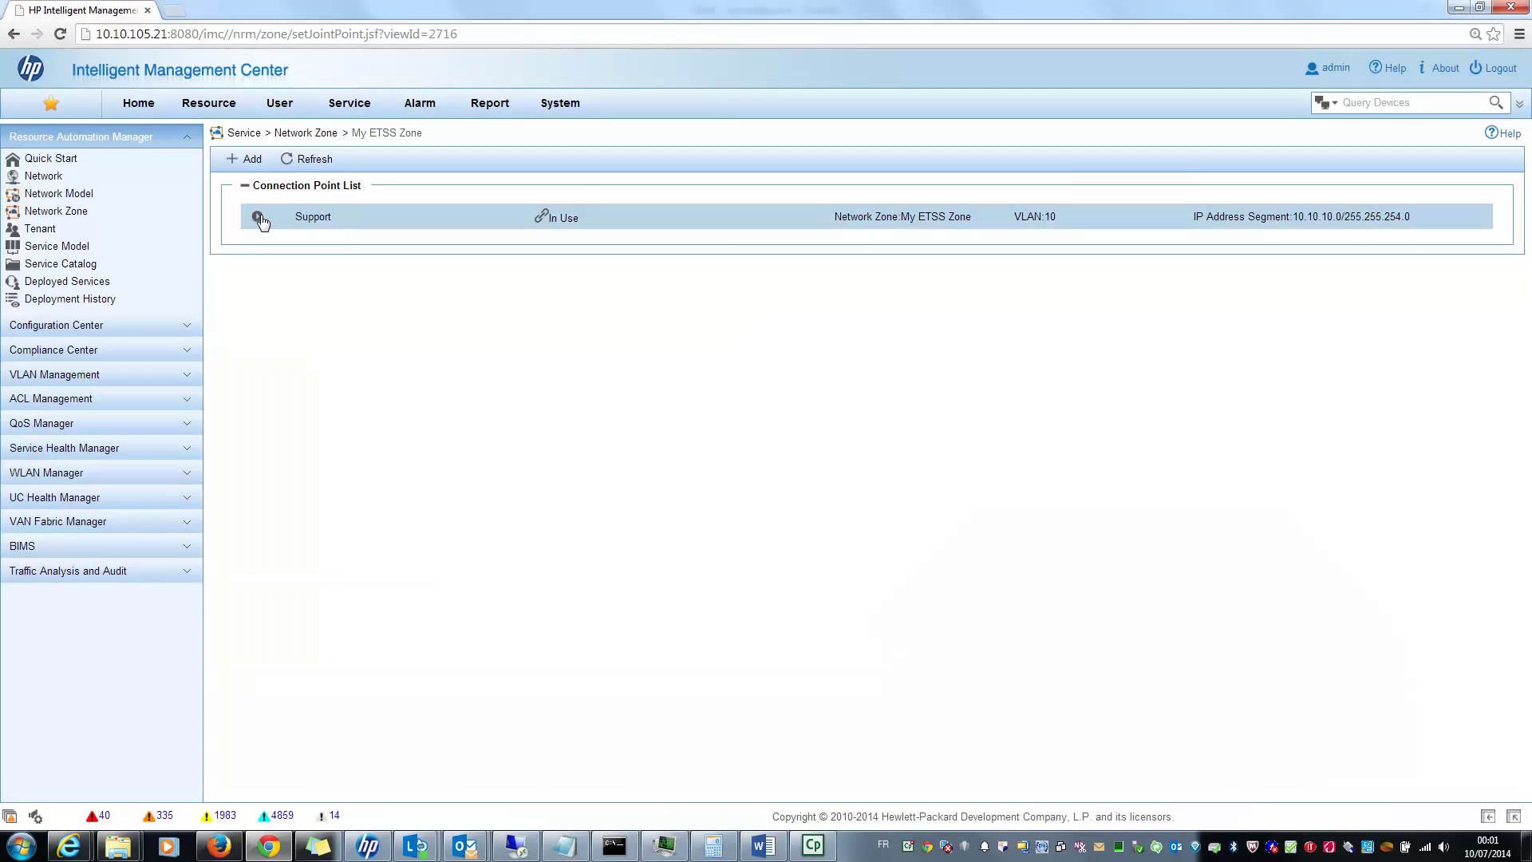
pyautogui.click(258, 217)
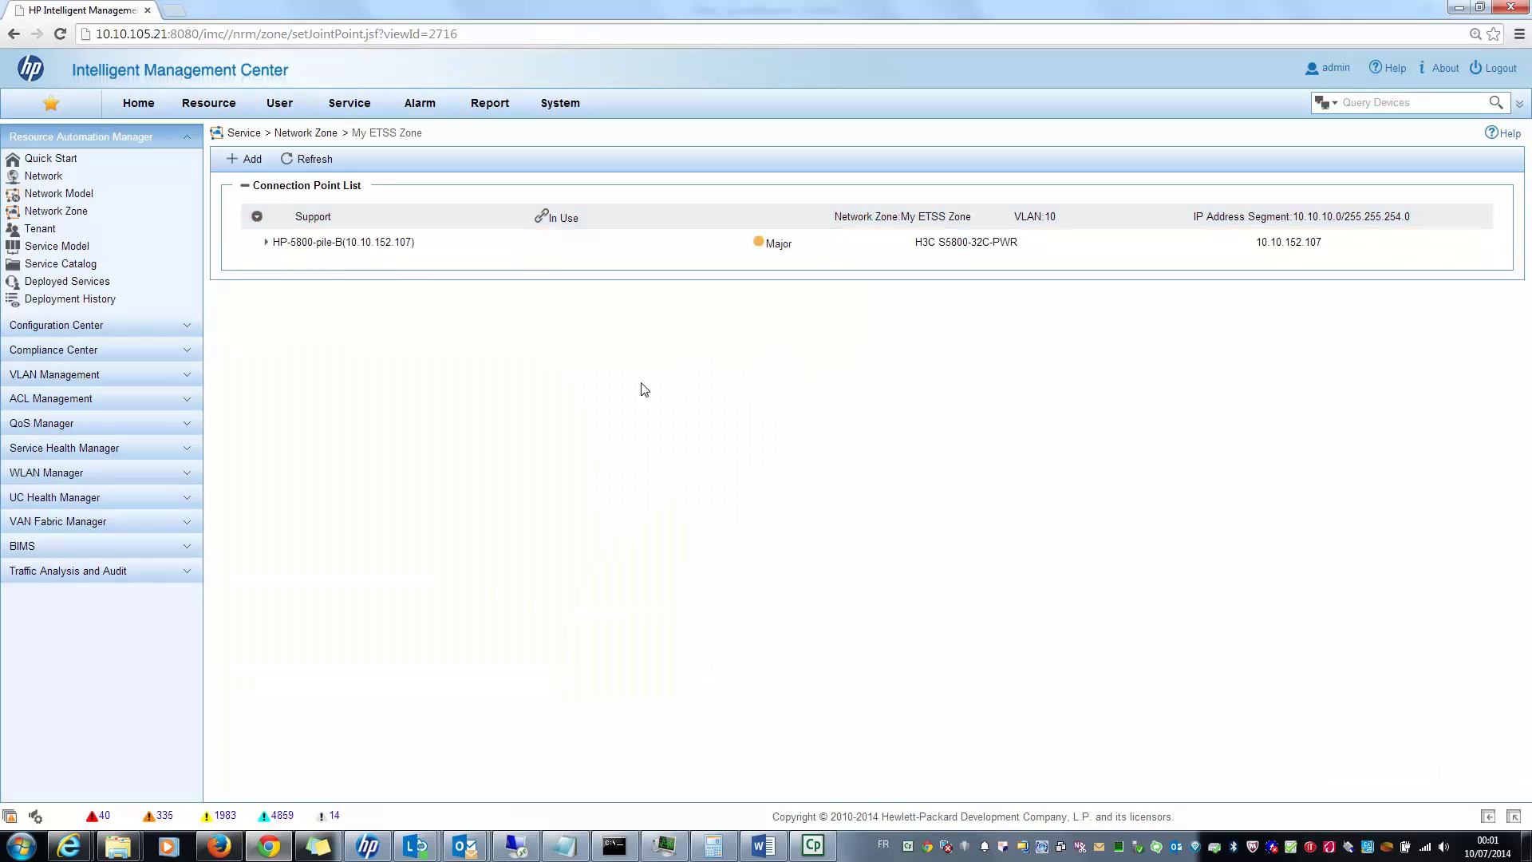
pyautogui.click(267, 242)
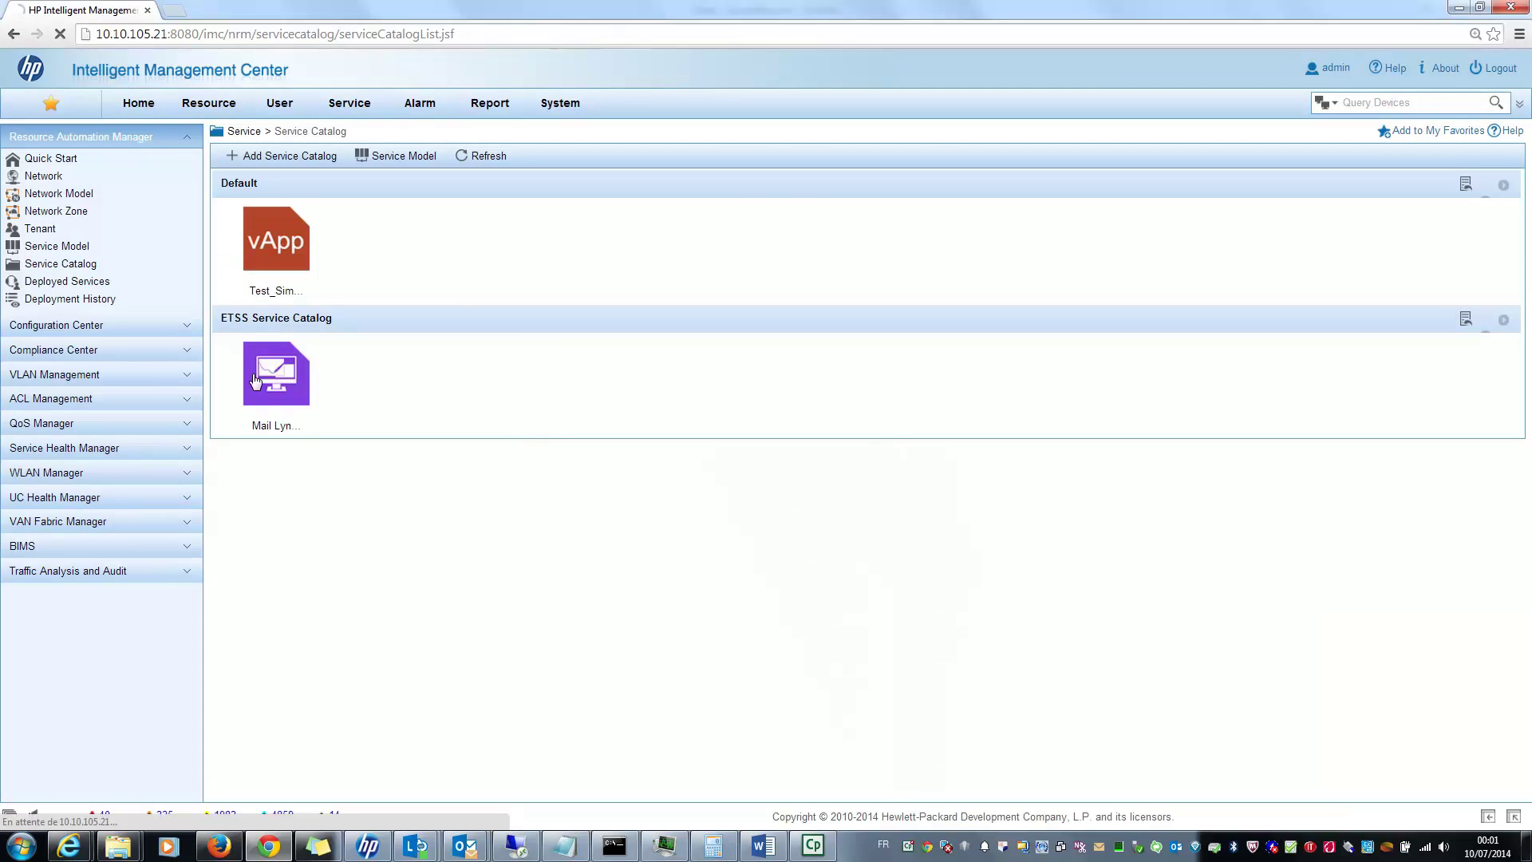
# Step: Select Mail Lync and Global Access, dismiss the Assign Service popup, and open its model for modification
pyautogui.click(276, 374)
pyautogui.click(1013, 287)
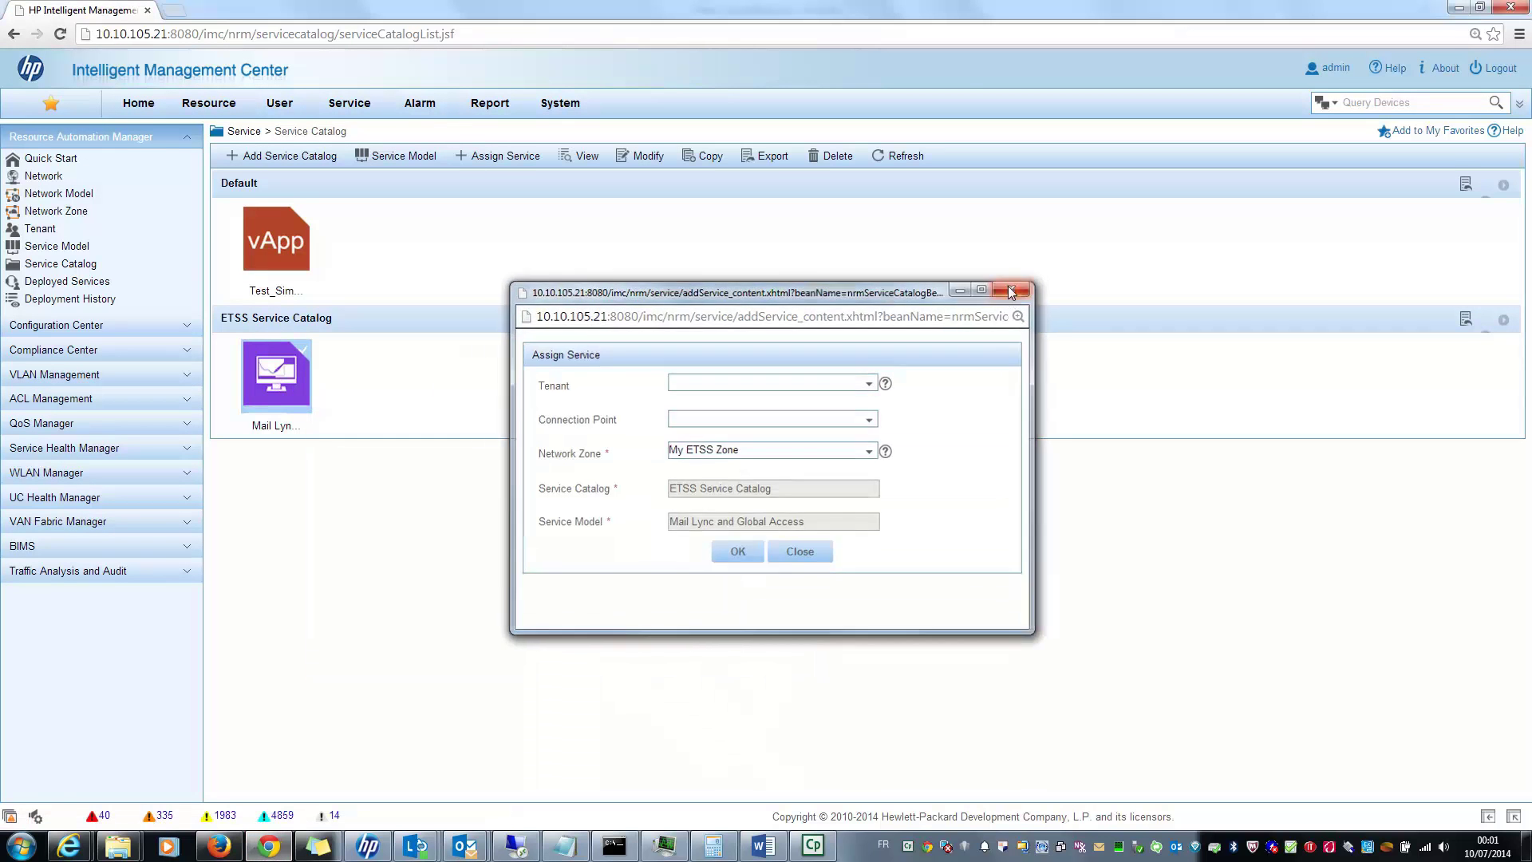
pyautogui.click(632, 171)
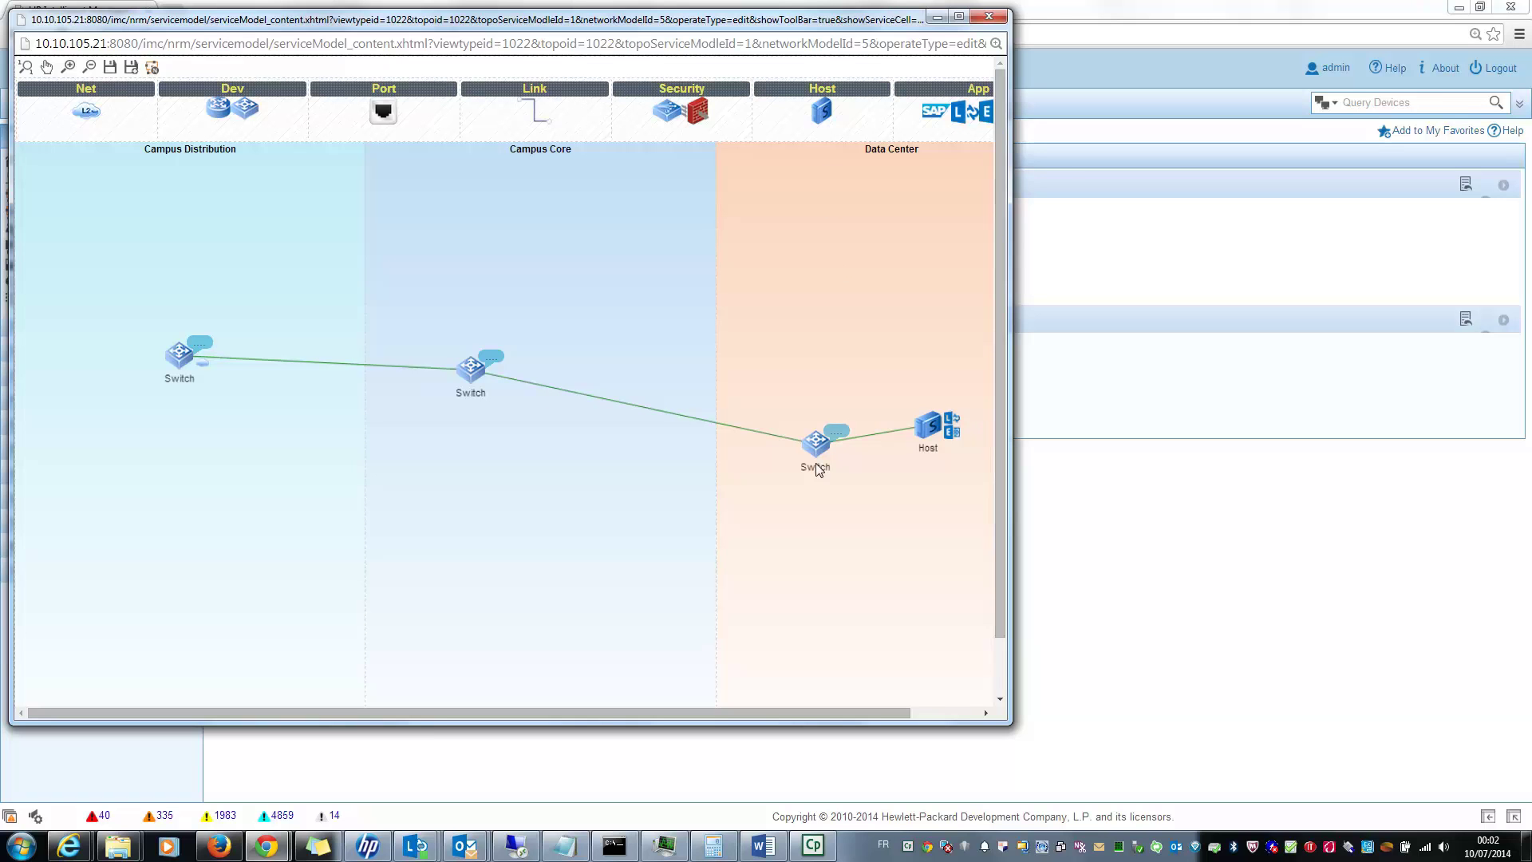
# Step: Expand the Campus Distribution switch and review its configuration settings
pyautogui.click(182, 359)
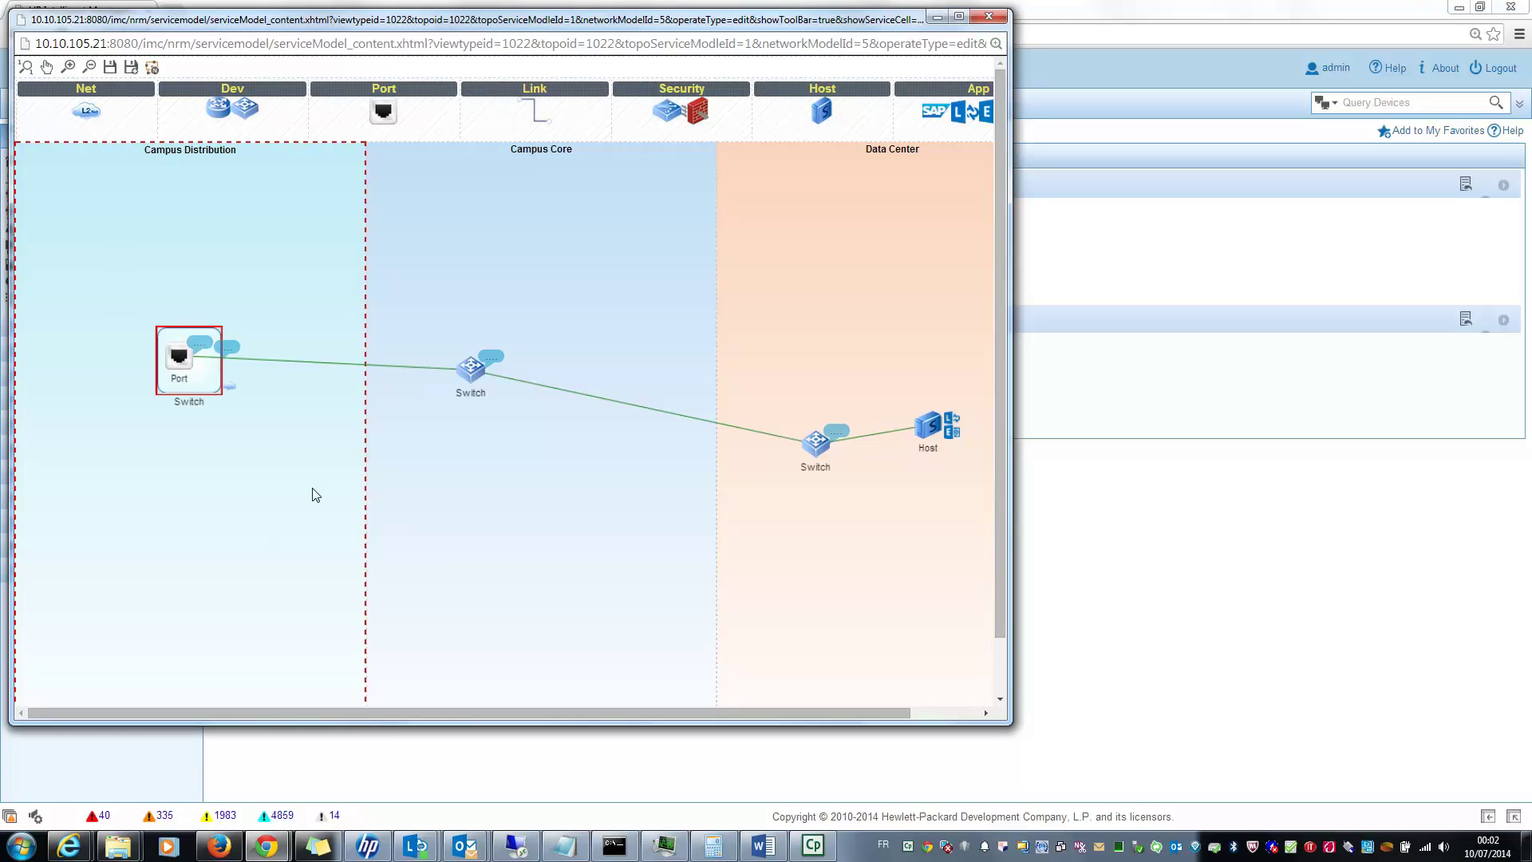
pyautogui.rightClick(231, 351)
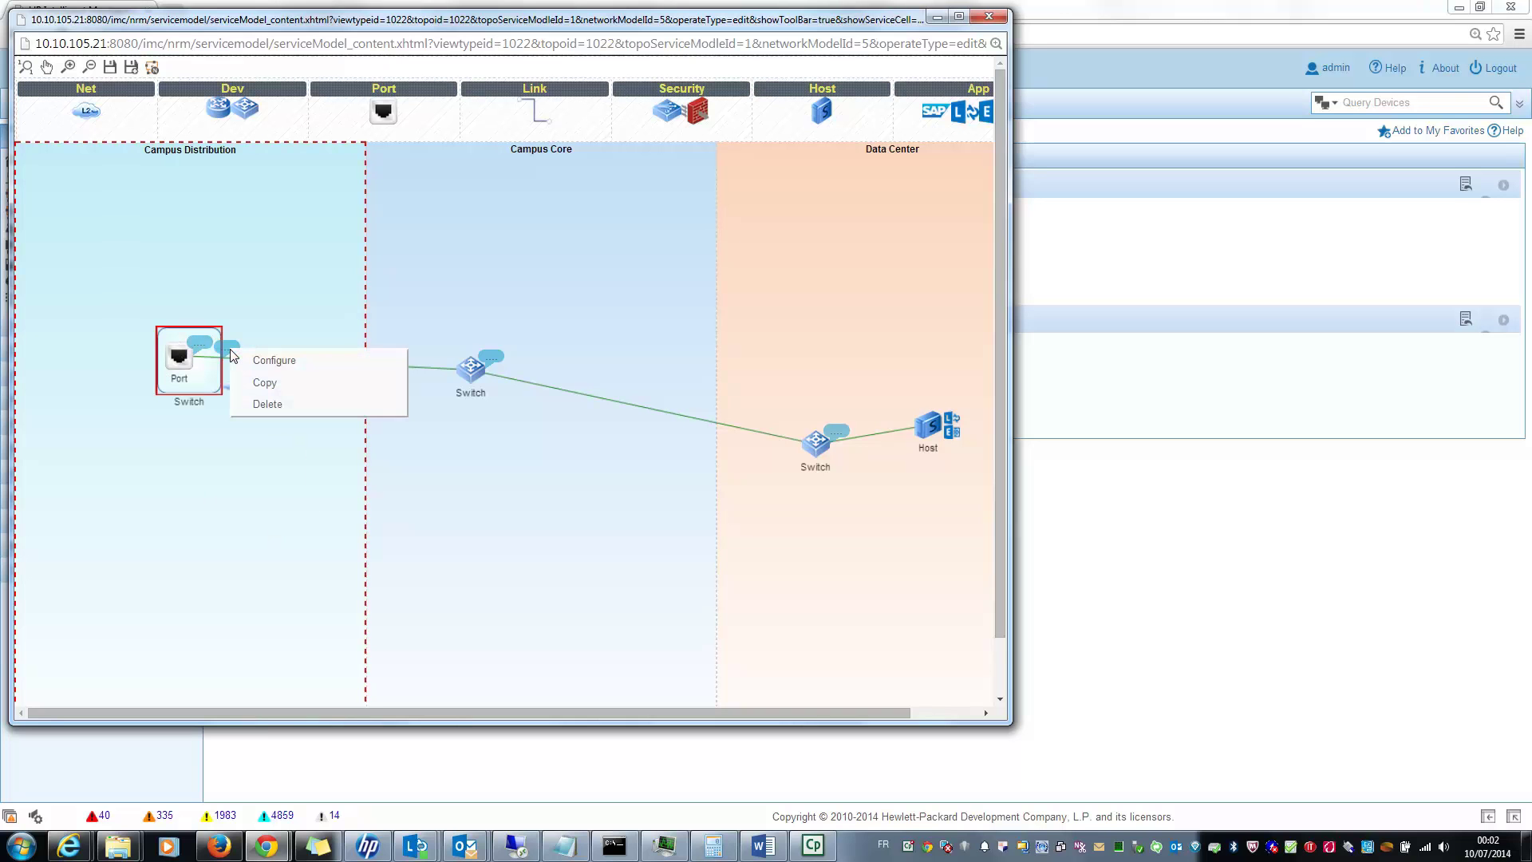
pyautogui.click(270, 357)
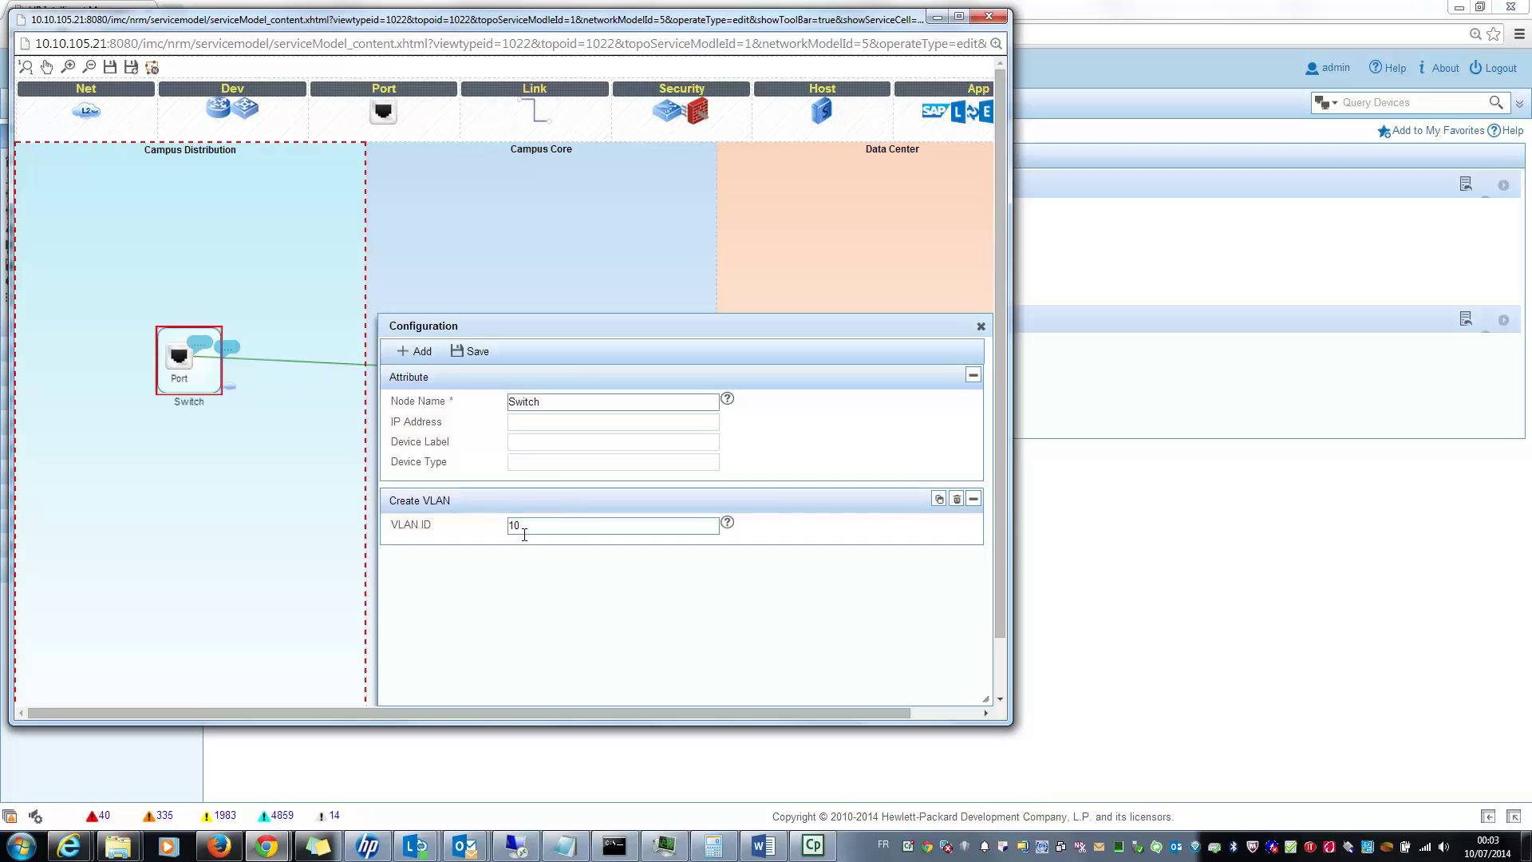
pyautogui.click(982, 327)
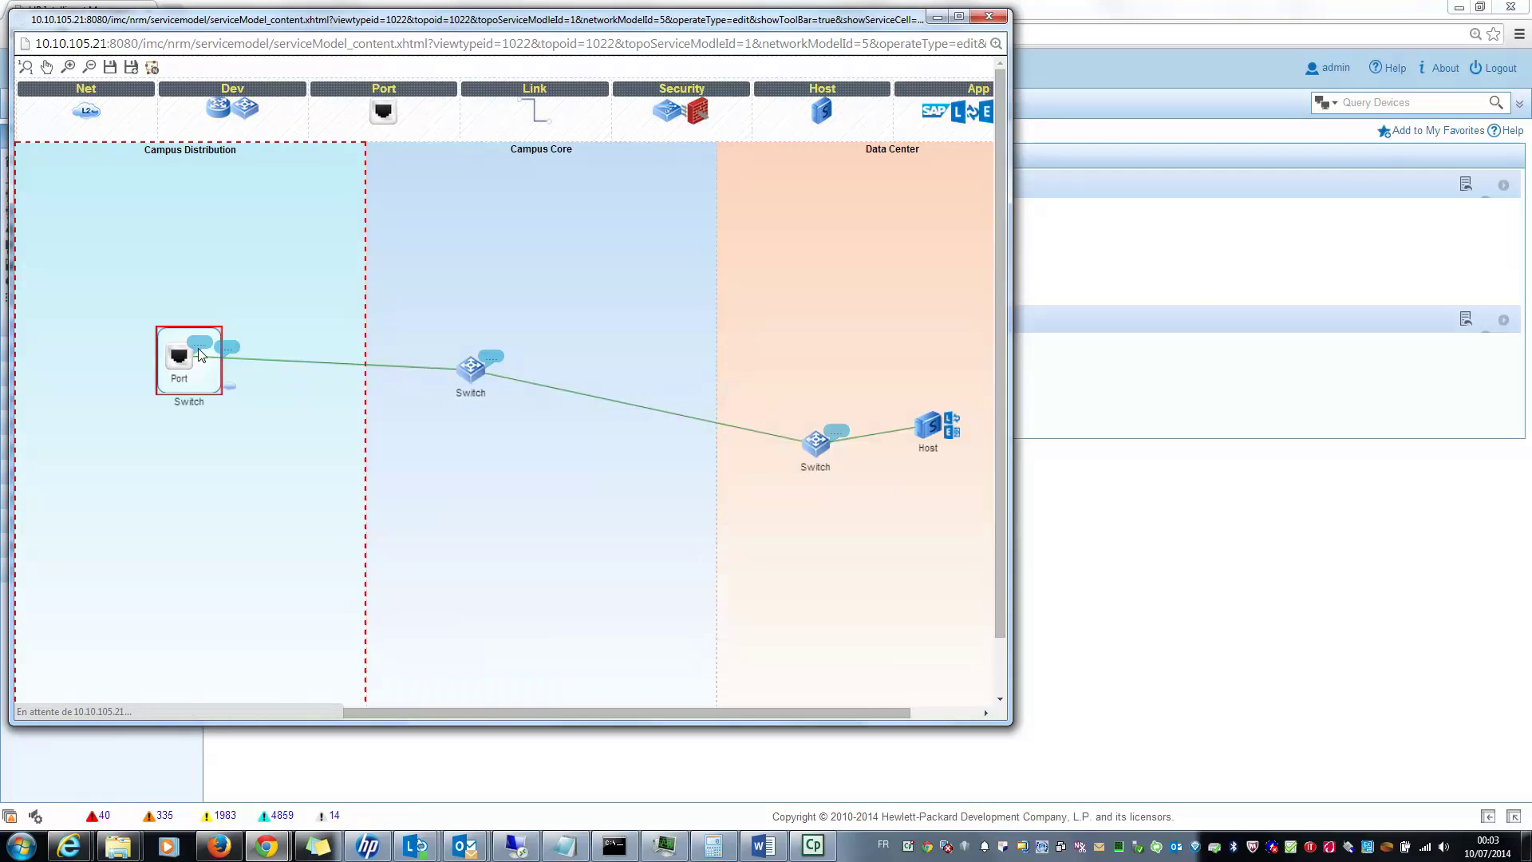
# Step: Review the switch port's rules: VLAN 10 permitted and a 10000 kbps outbound TCP rate limit
pyautogui.rightClick(201, 352)
pyautogui.click(260, 356)
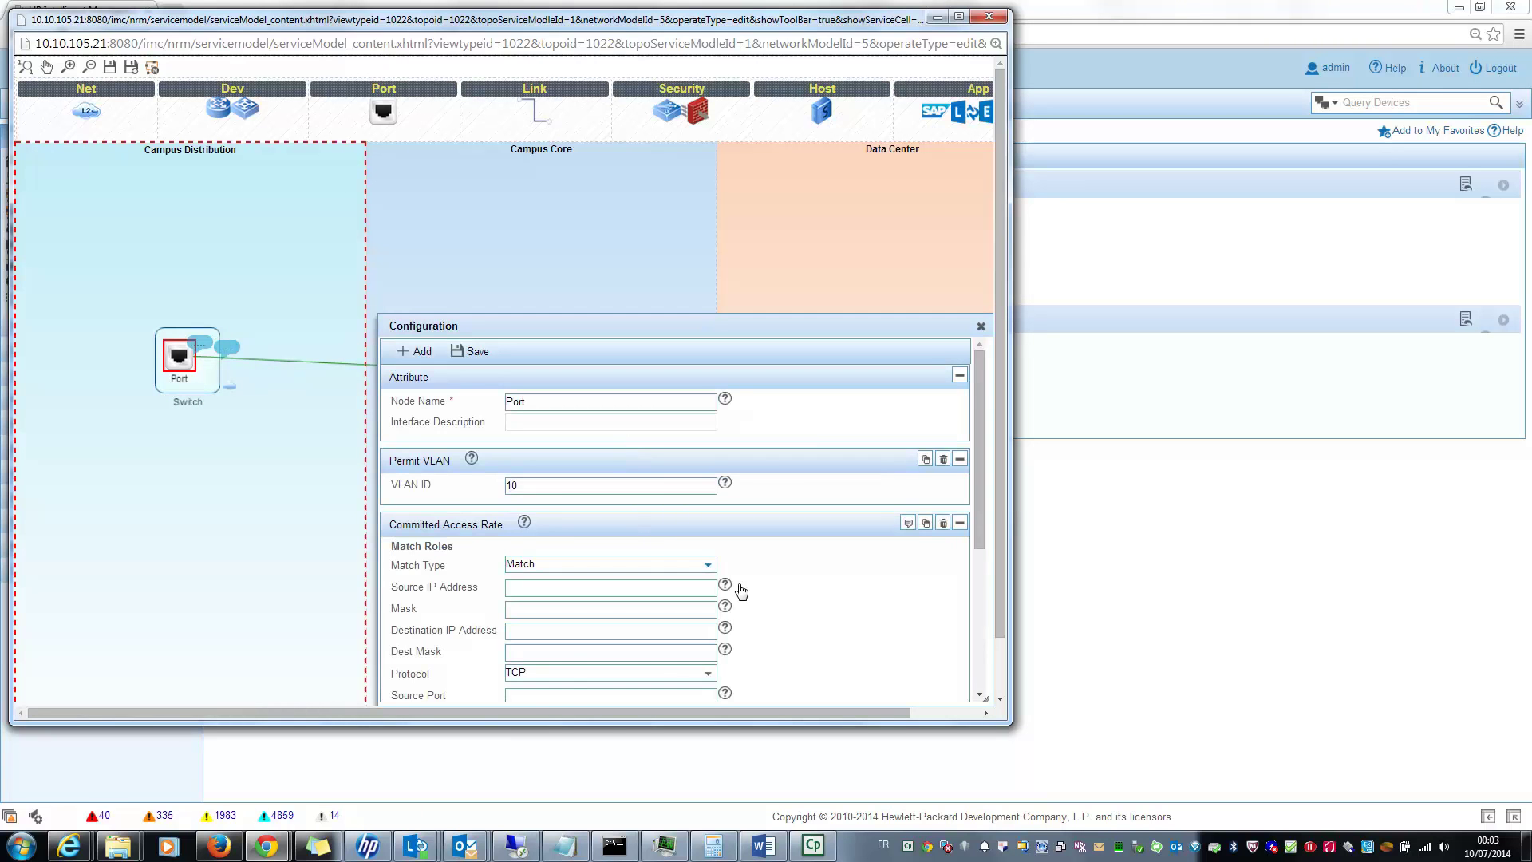
pyautogui.scroll(-1, 778, 569)
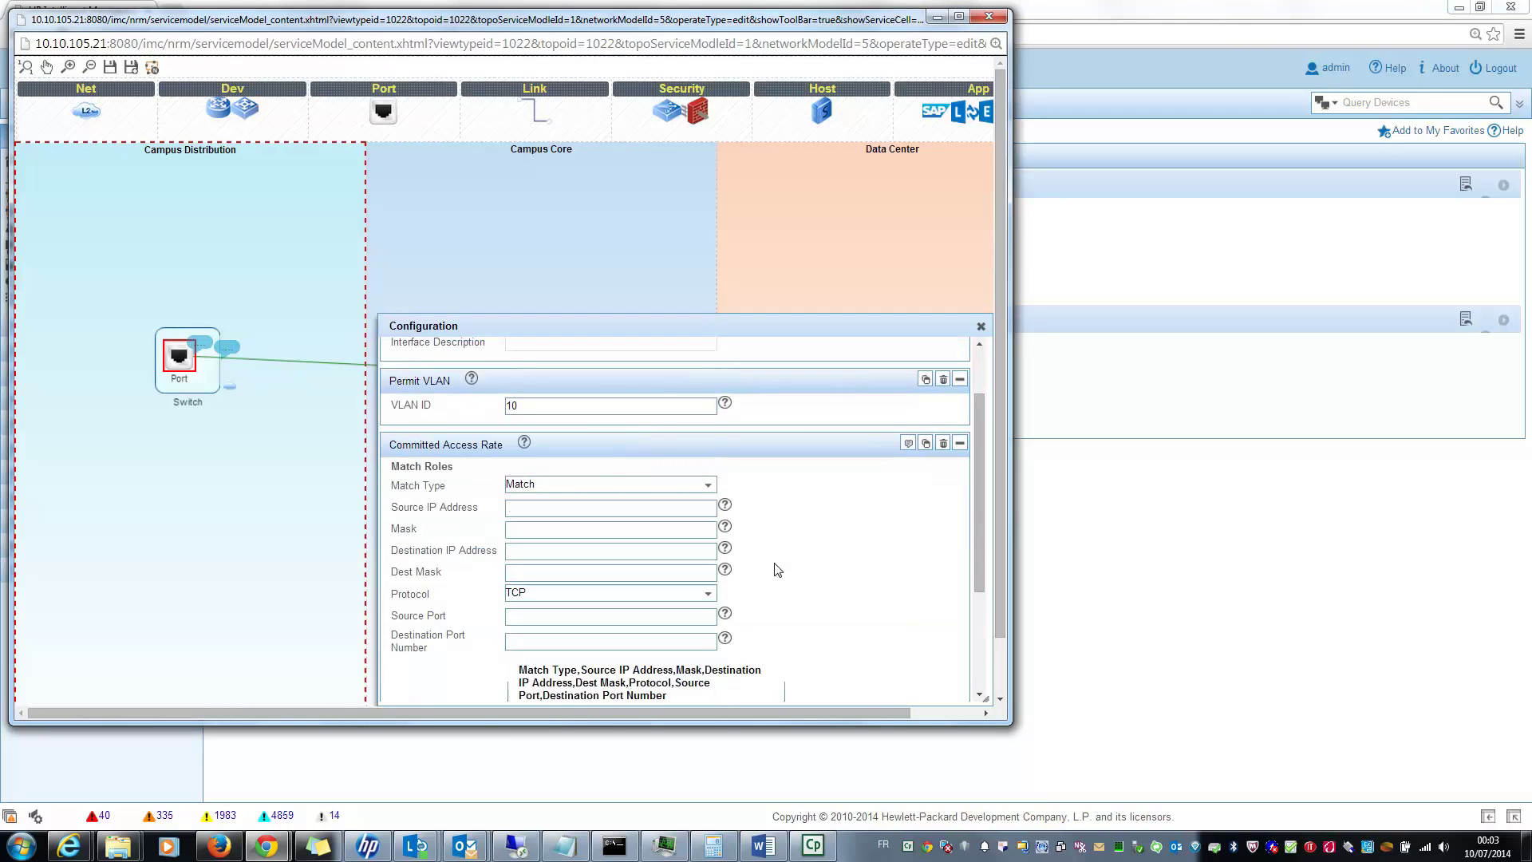
pyautogui.doubleClick(522, 406)
pyautogui.click(844, 530)
pyautogui.scroll(-2, 802, 524)
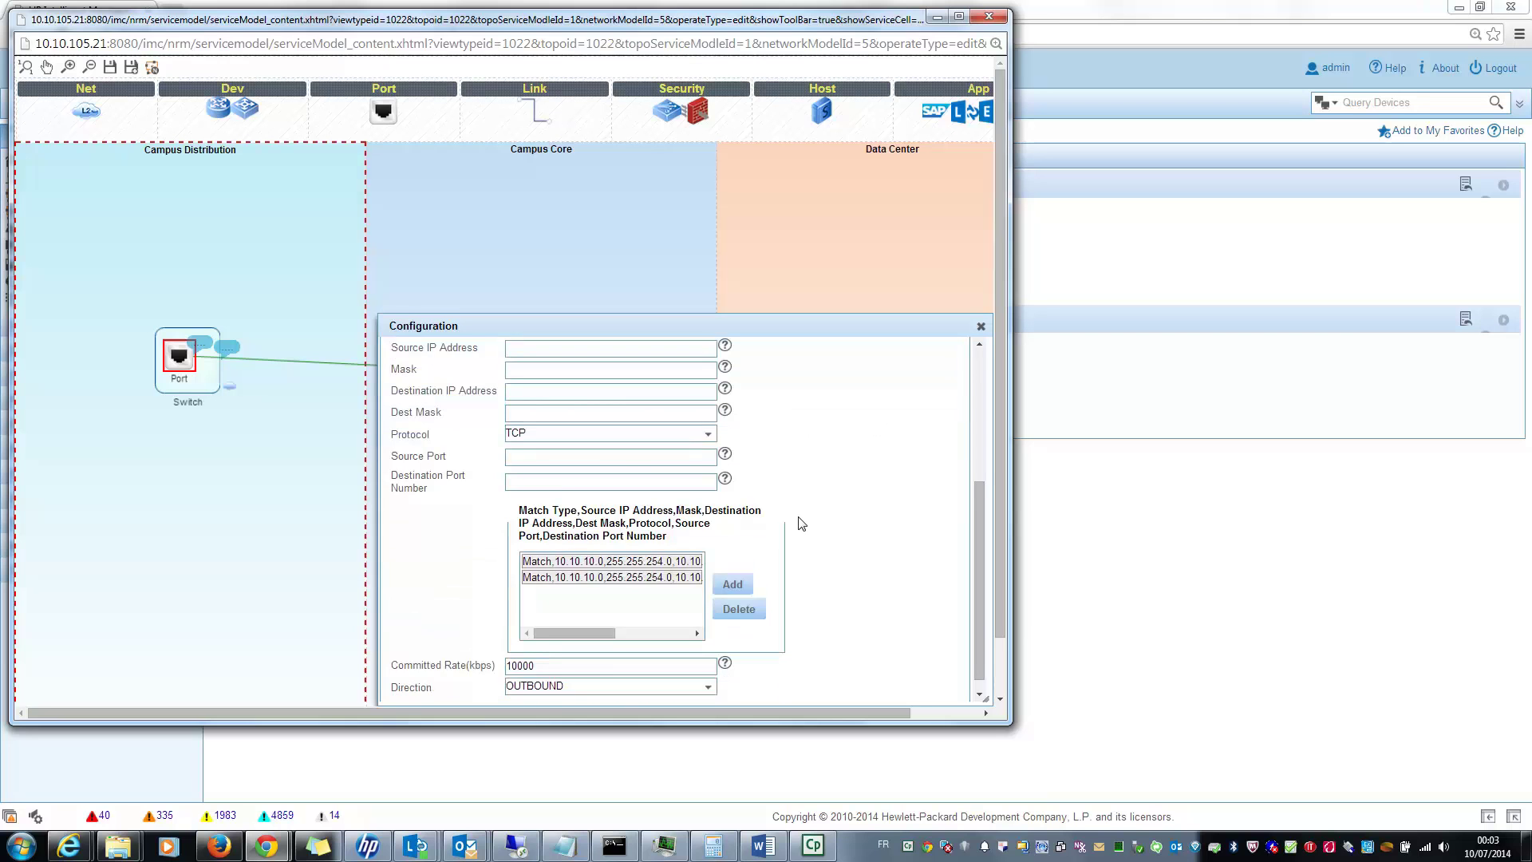
pyautogui.scroll(-1, 802, 524)
pyautogui.scroll(-2, 767, 565)
pyautogui.scroll(1, 668, 515)
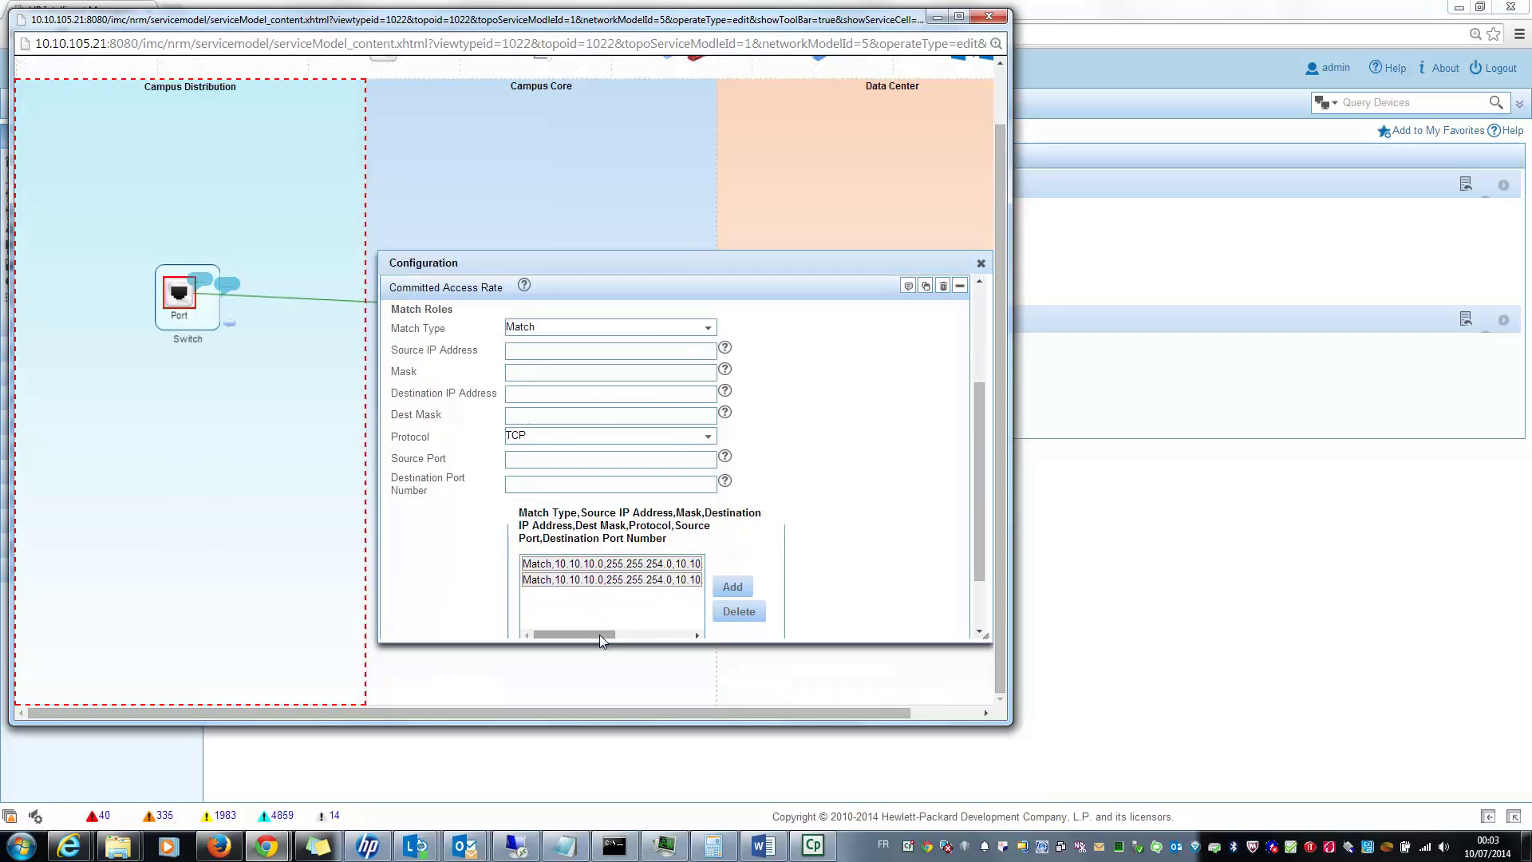
pyautogui.moveTo(600, 635); pyautogui.dragTo(692, 629)
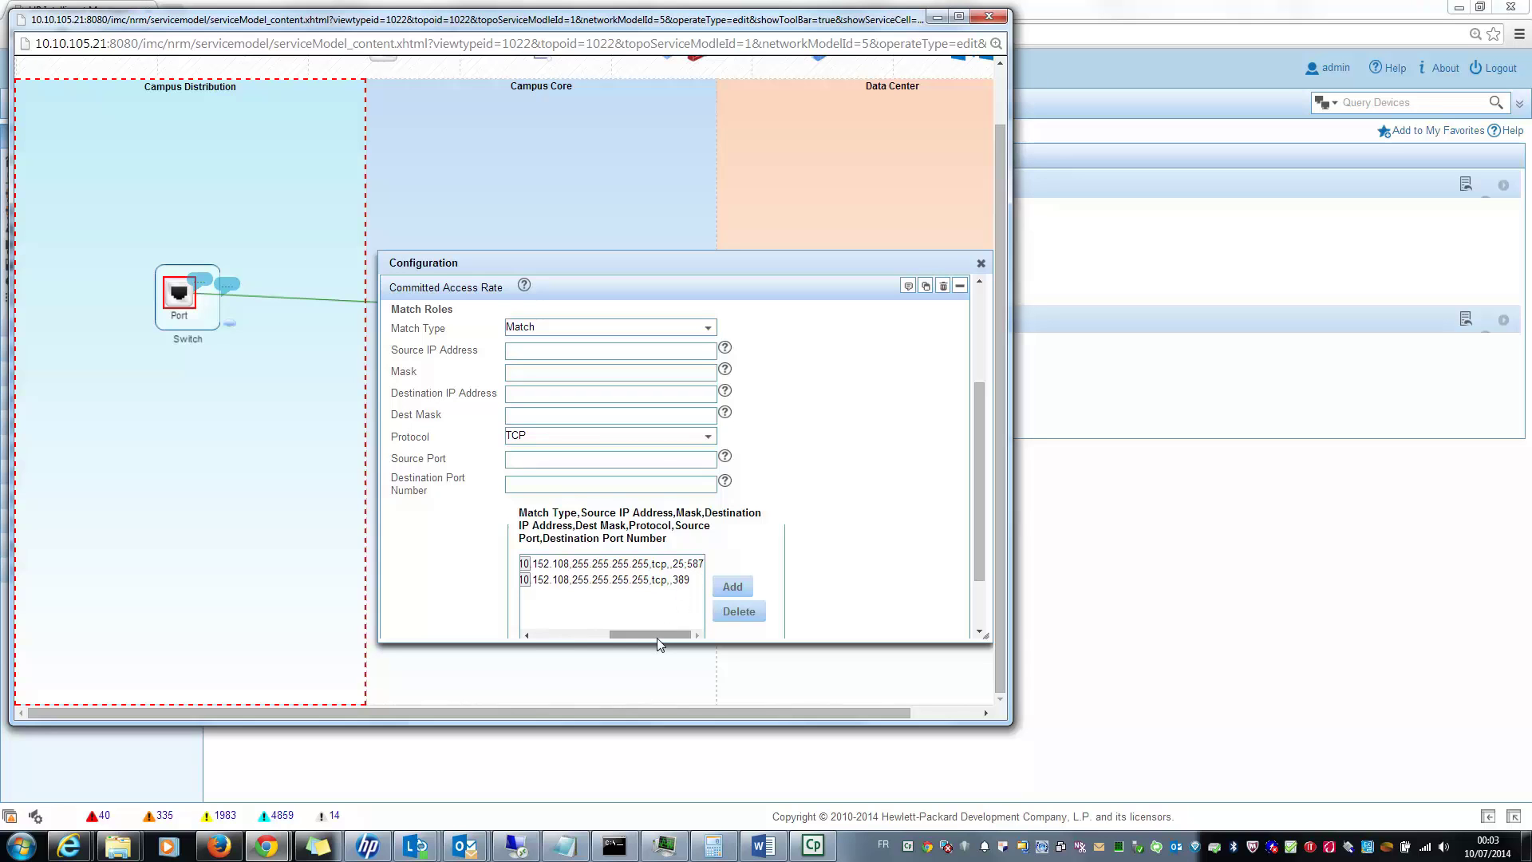
pyautogui.scroll(-1, 822, 517)
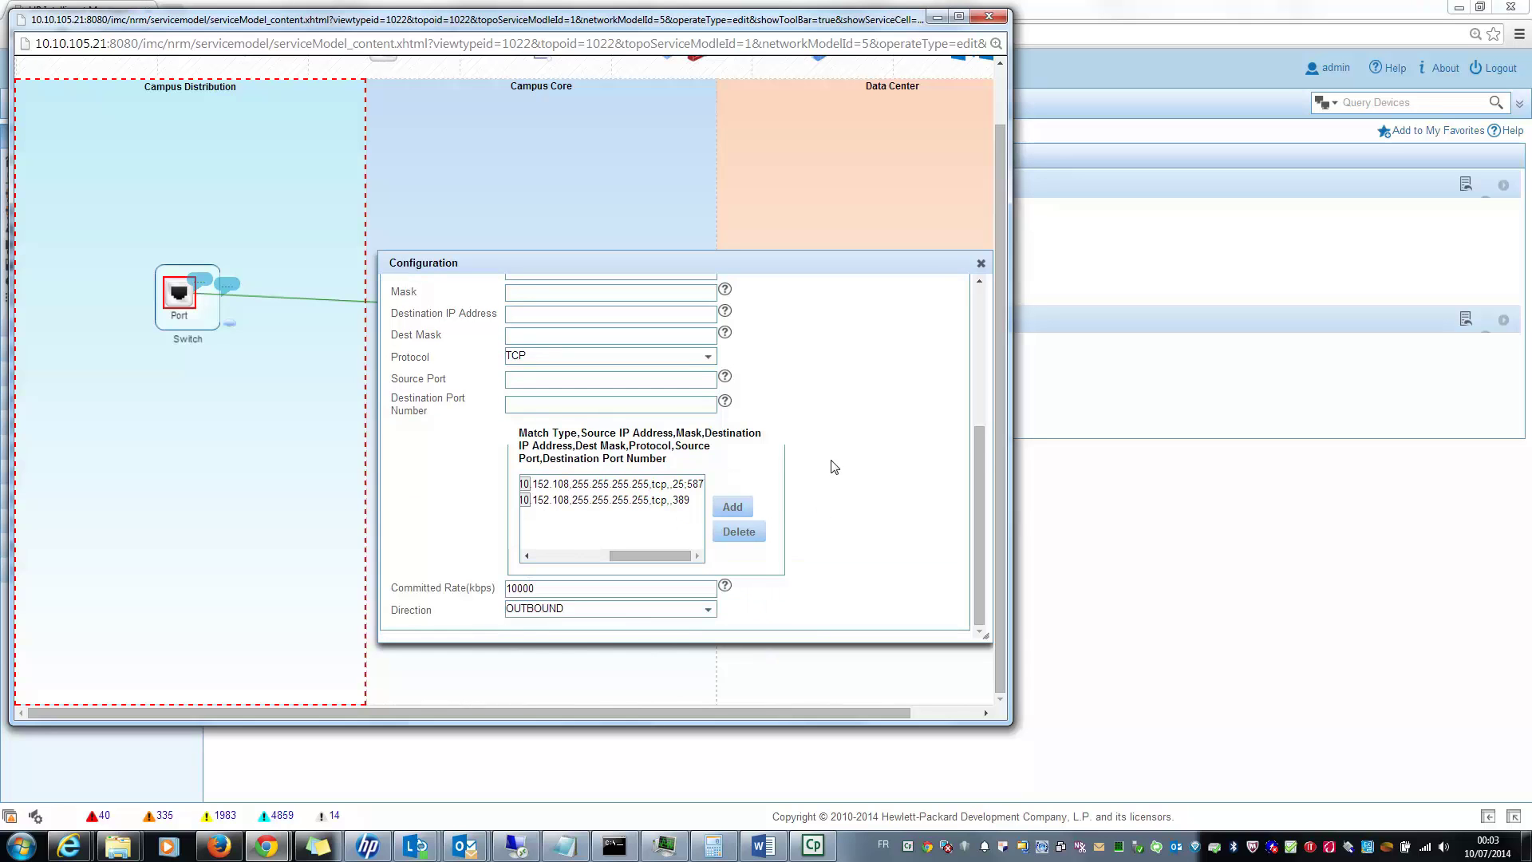
pyautogui.scroll(3, 835, 467)
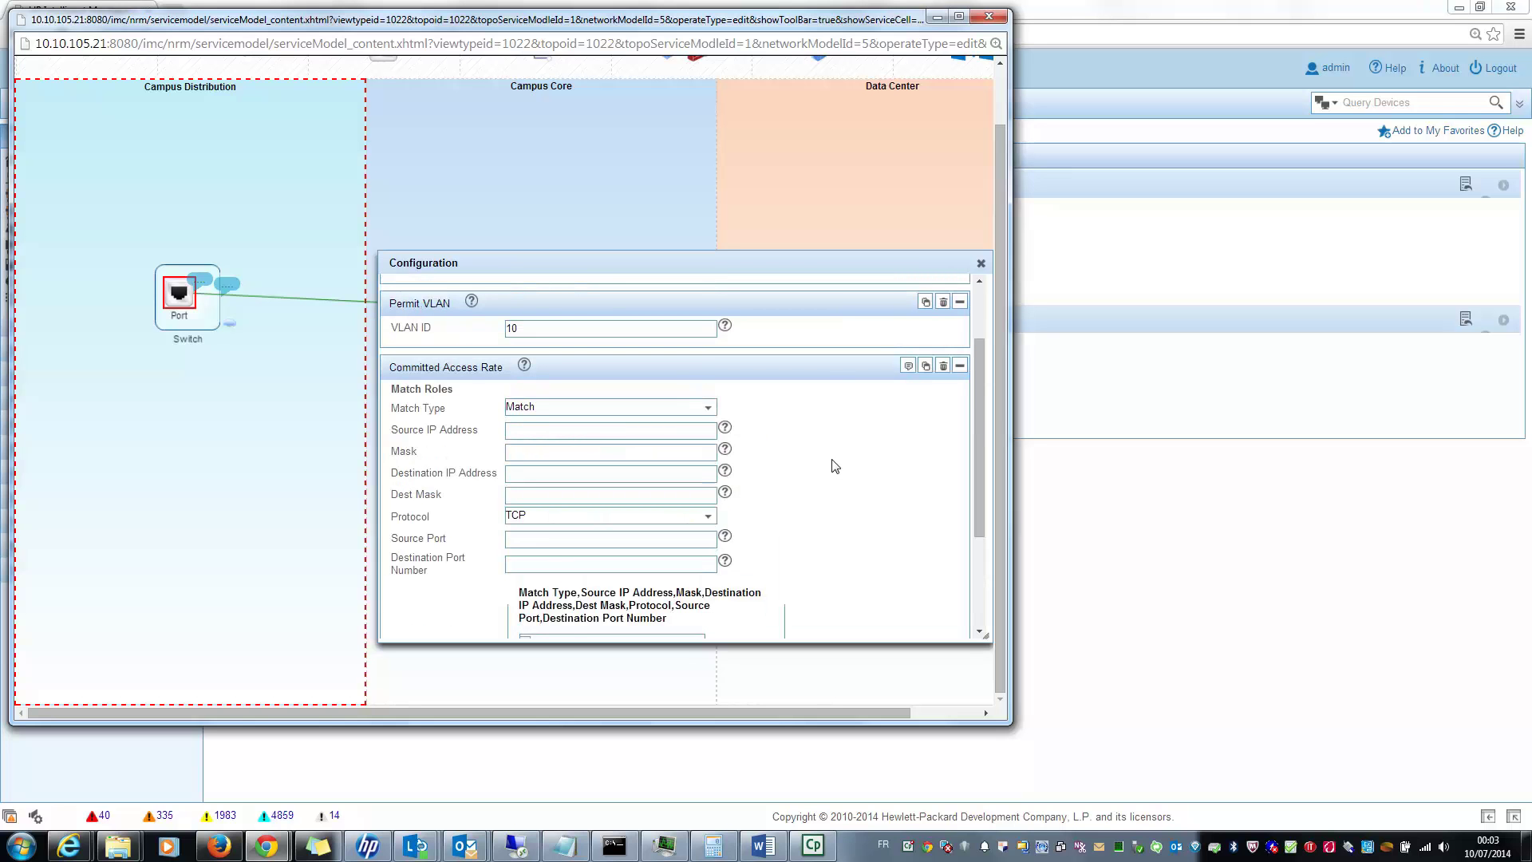
# Step: Close the Campus Distribution port configuration and expand the Campus Core switch into its two ports
pyautogui.click(980, 263)
pyautogui.click(473, 308)
pyautogui.doubleClick(474, 309)
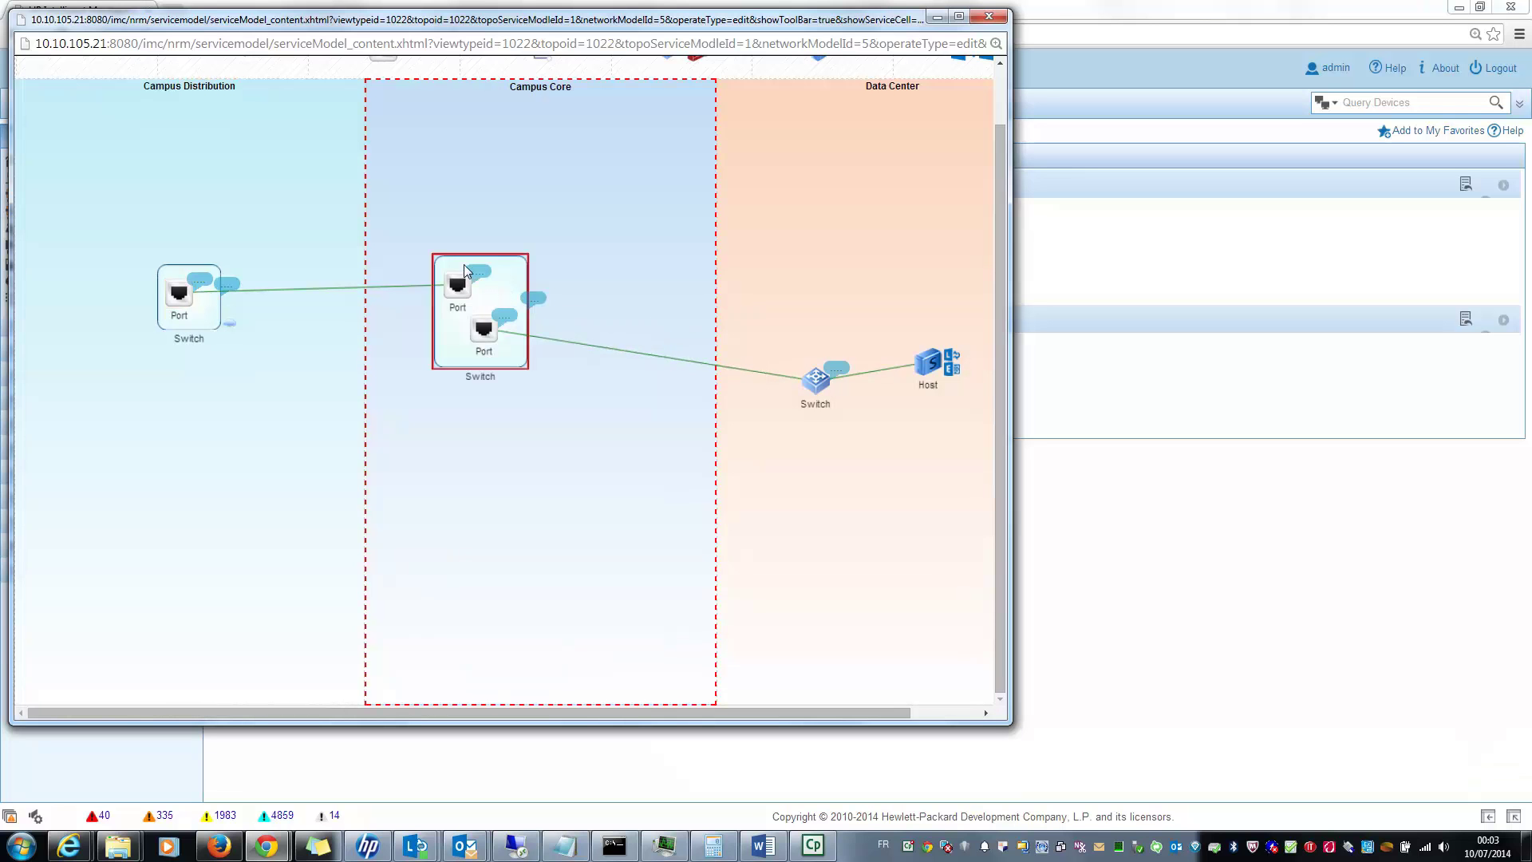
# Step: Review the upper Campus Core port's deny rule for 10.10.105.0 and permitted VLAN 10
pyautogui.rightClick(477, 269)
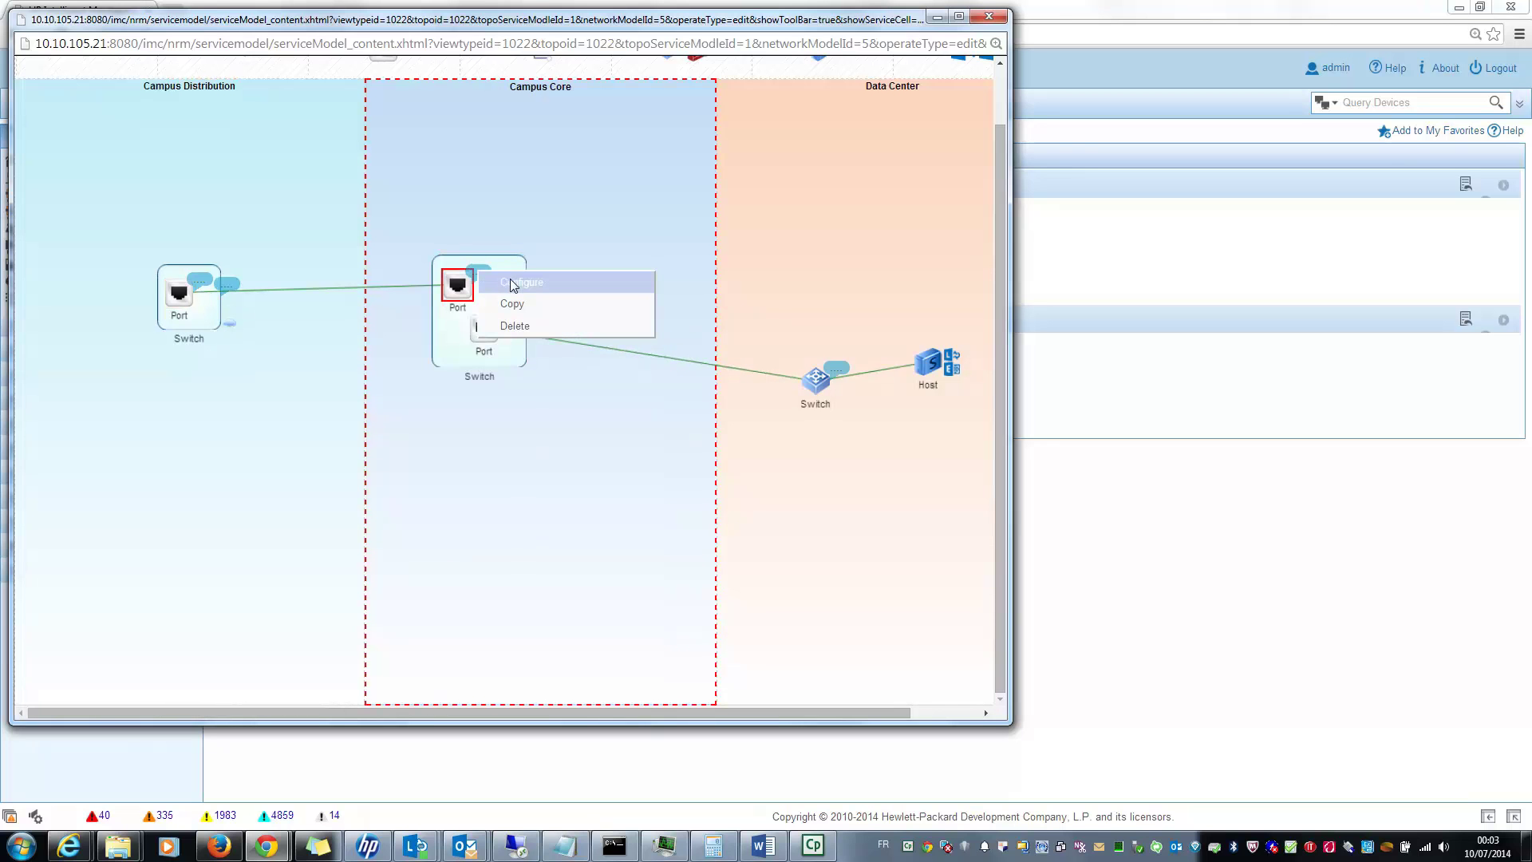
pyautogui.click(510, 284)
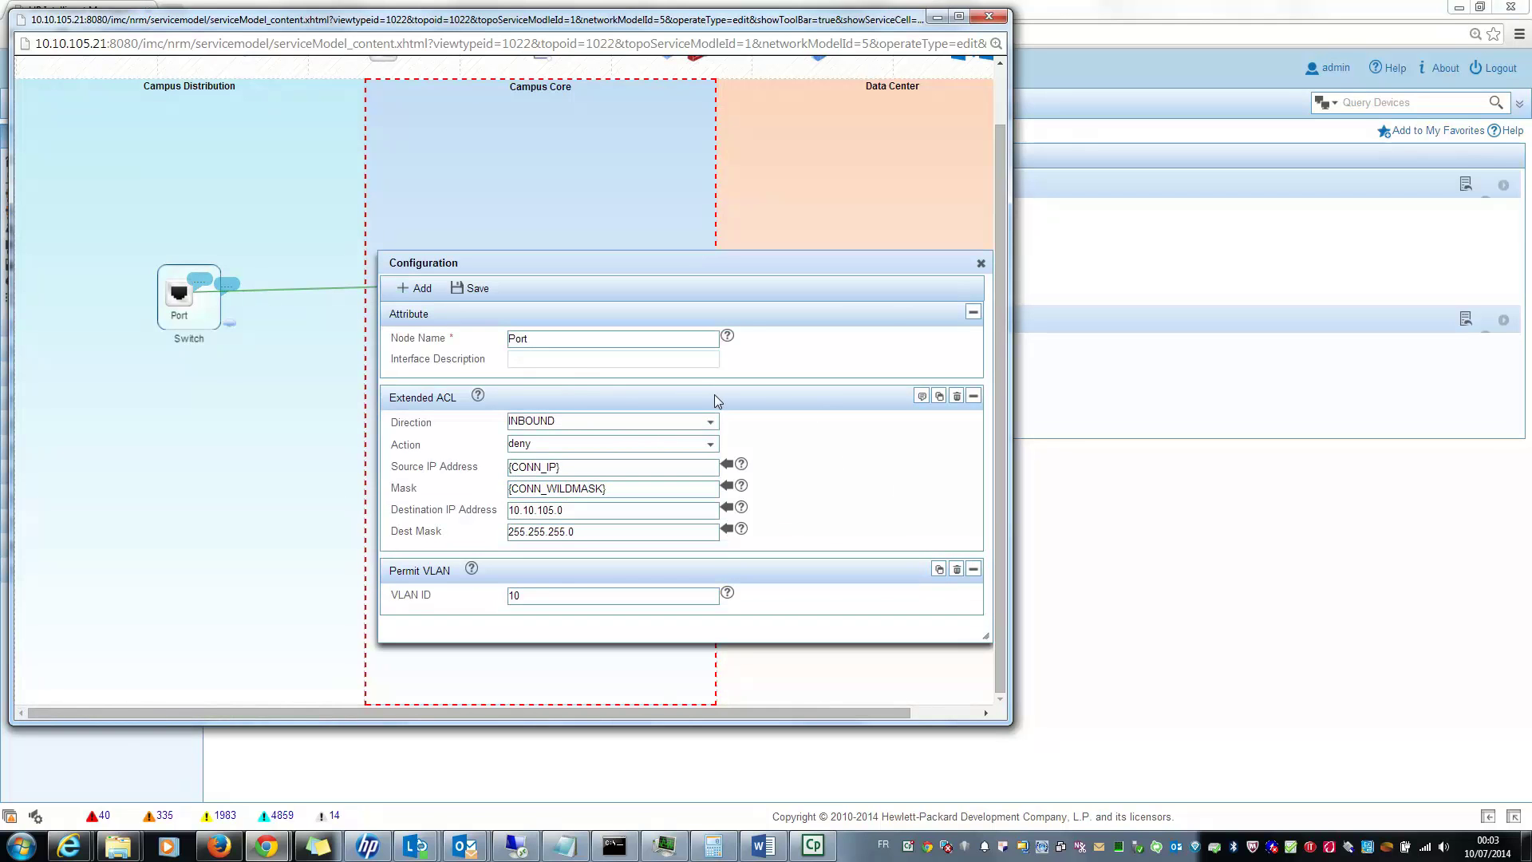
pyautogui.click(521, 604)
pyautogui.moveTo(568, 511); pyautogui.dragTo(450, 519)
pyautogui.moveTo(590, 471); pyautogui.dragTo(431, 471)
pyautogui.moveTo(616, 489); pyautogui.dragTo(423, 491)
pyautogui.click(980, 263)
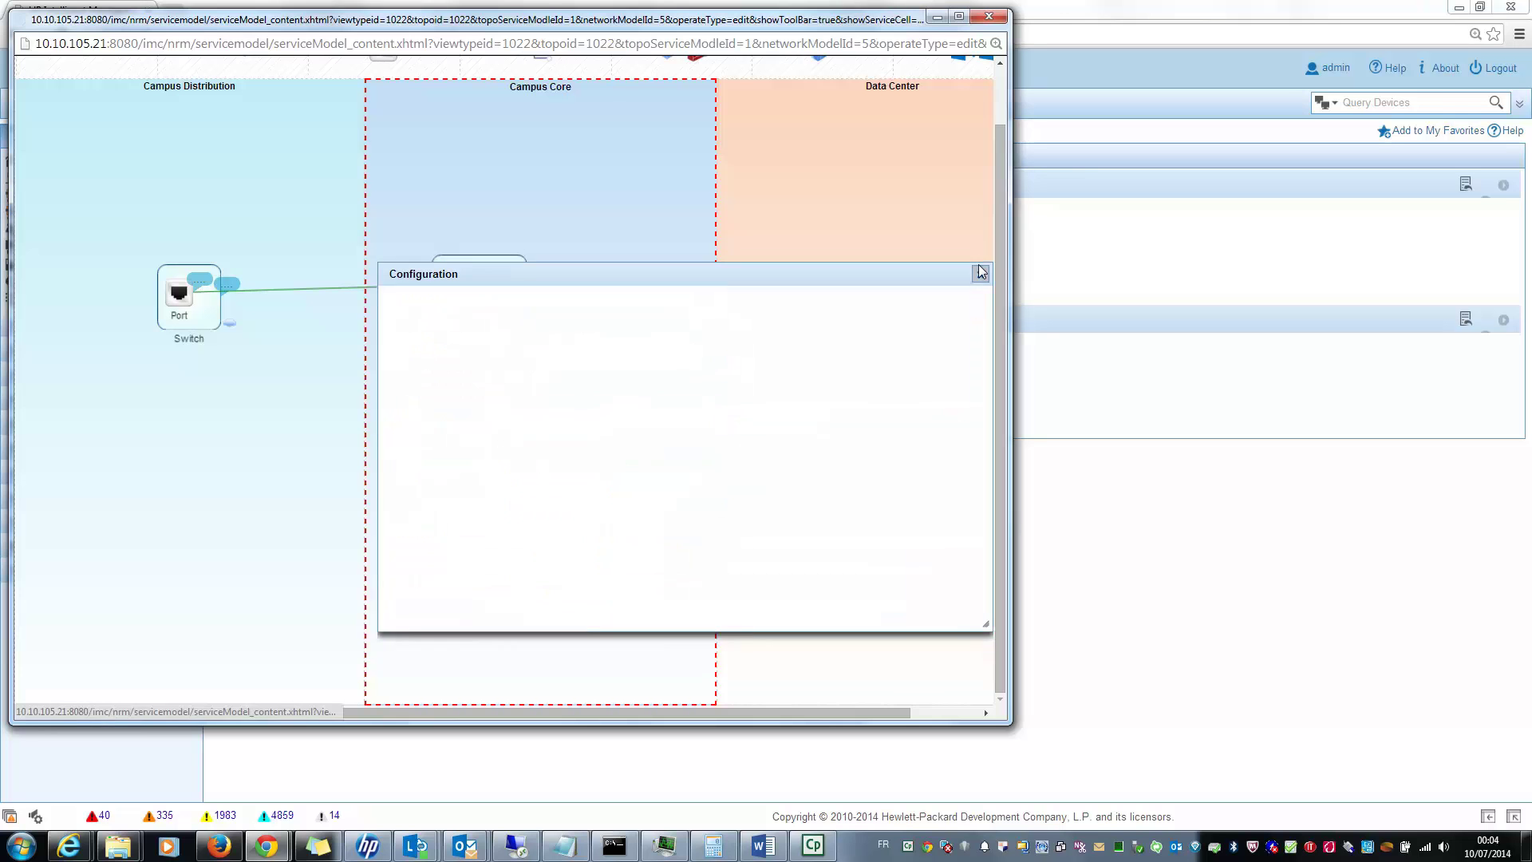
# Step: Check the Data Center port's two-way permit rules for 10.10.152.108, then close the service model editor
pyautogui.click(817, 394)
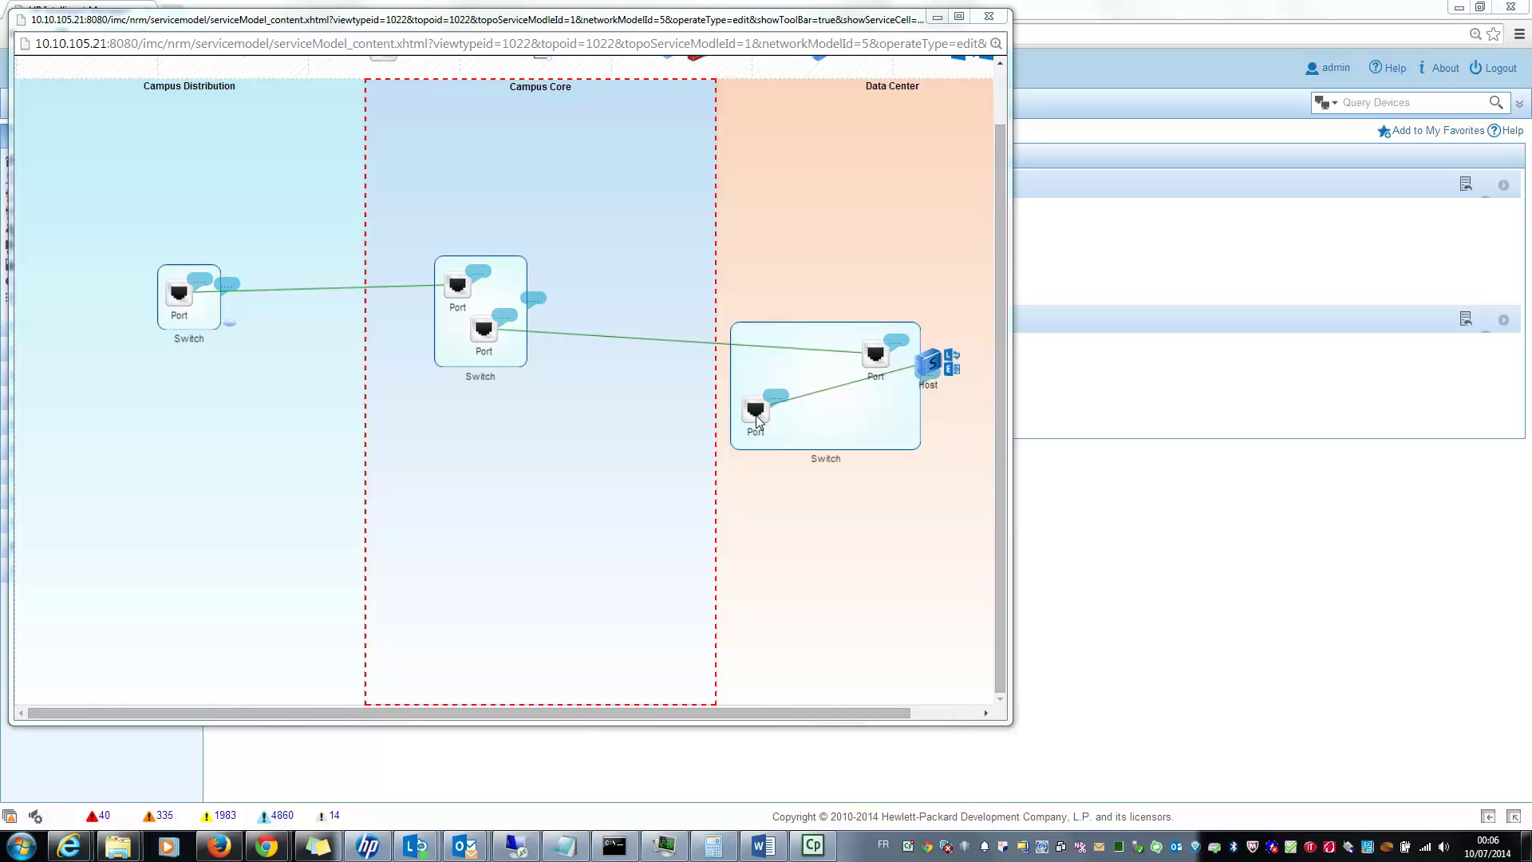
pyautogui.rightClick(754, 415)
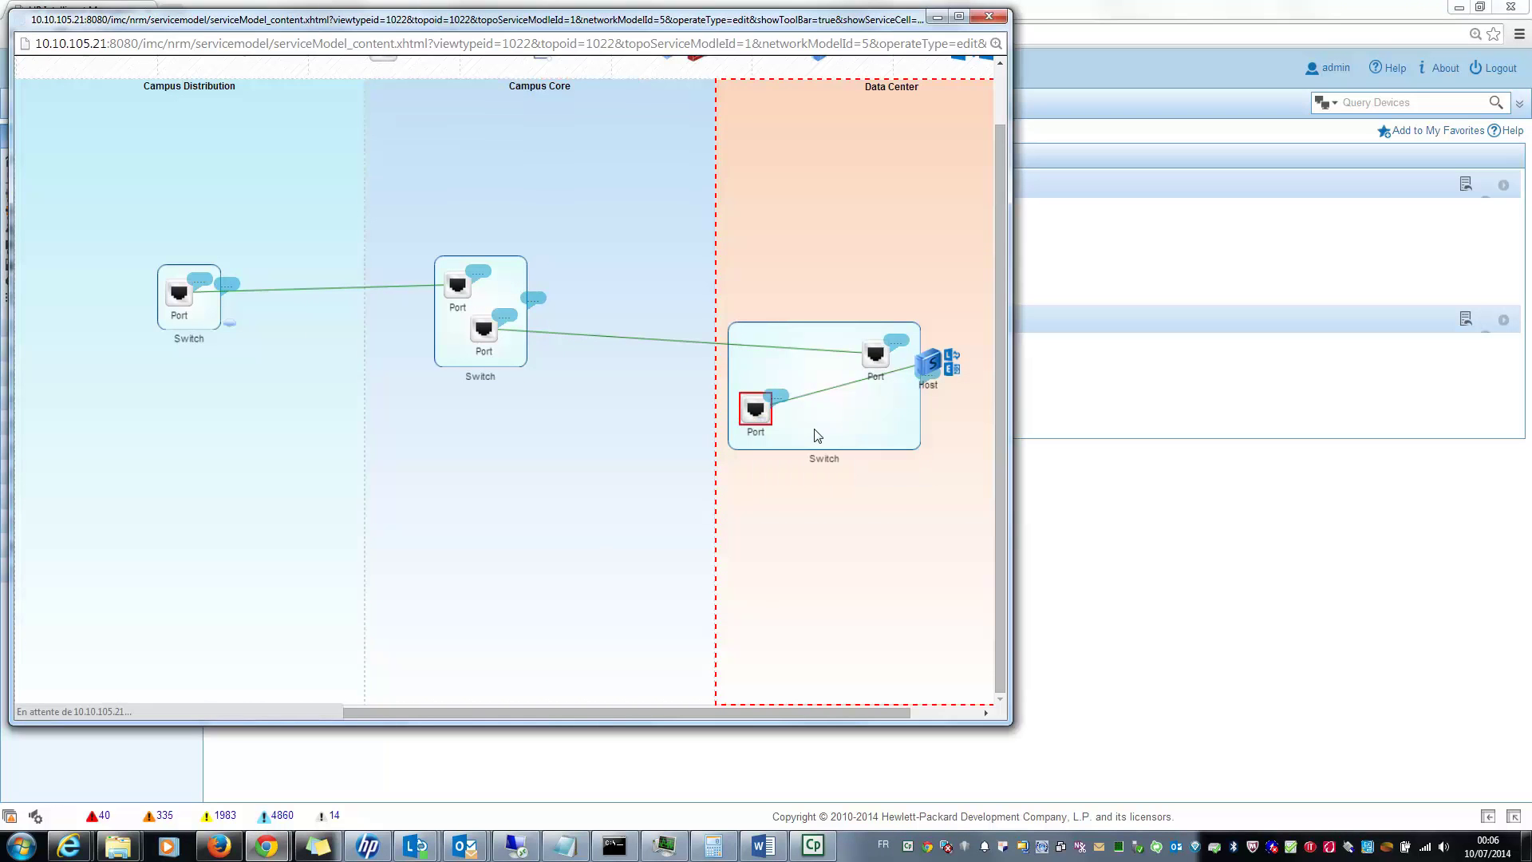
pyautogui.click(814, 428)
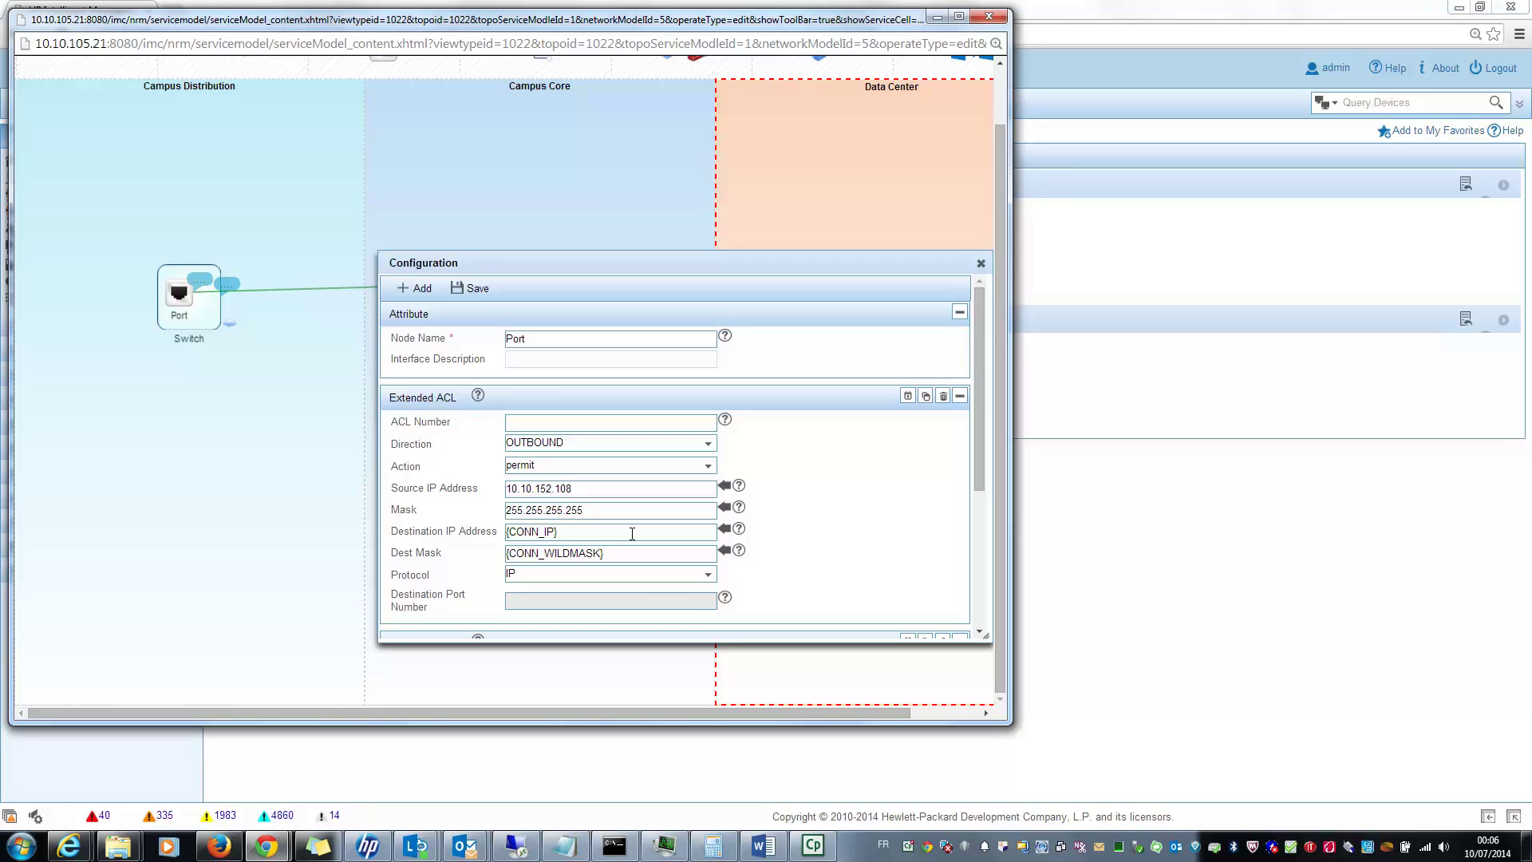
pyautogui.scroll(-3, 786, 583)
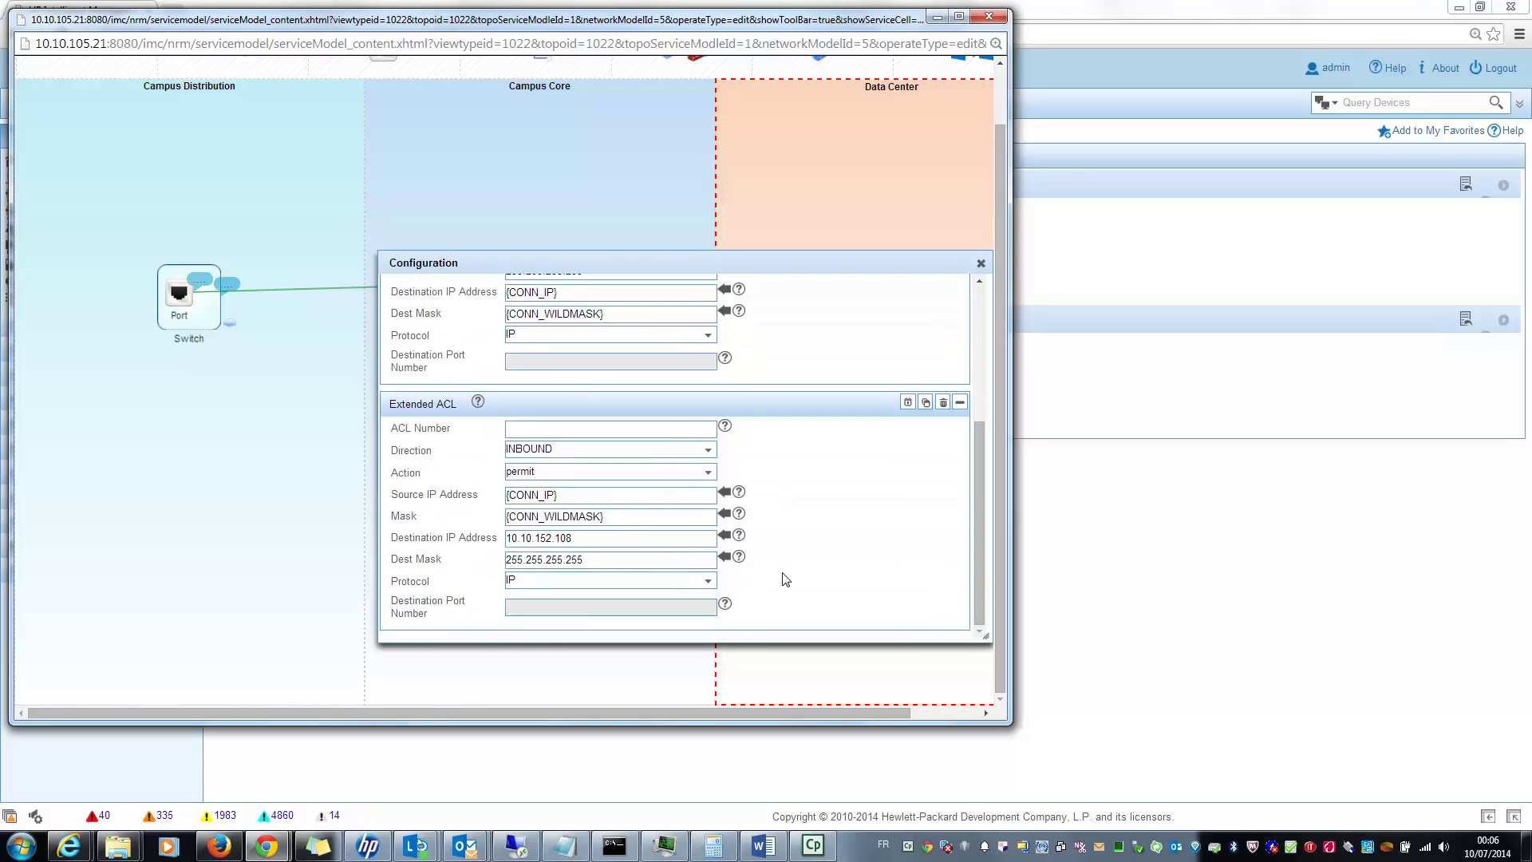
pyautogui.click(980, 264)
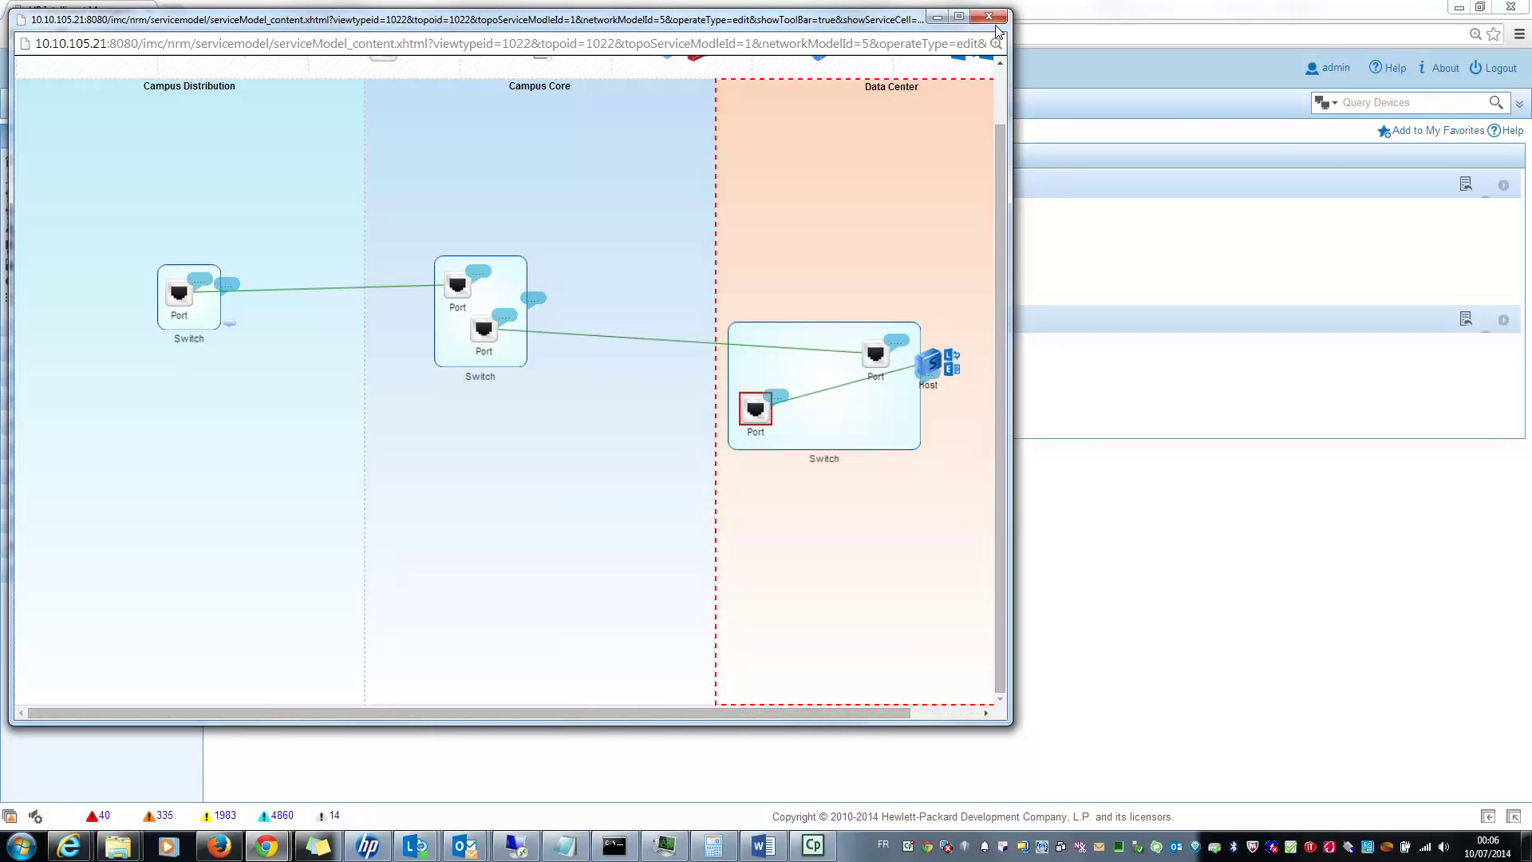
pyautogui.click(994, 20)
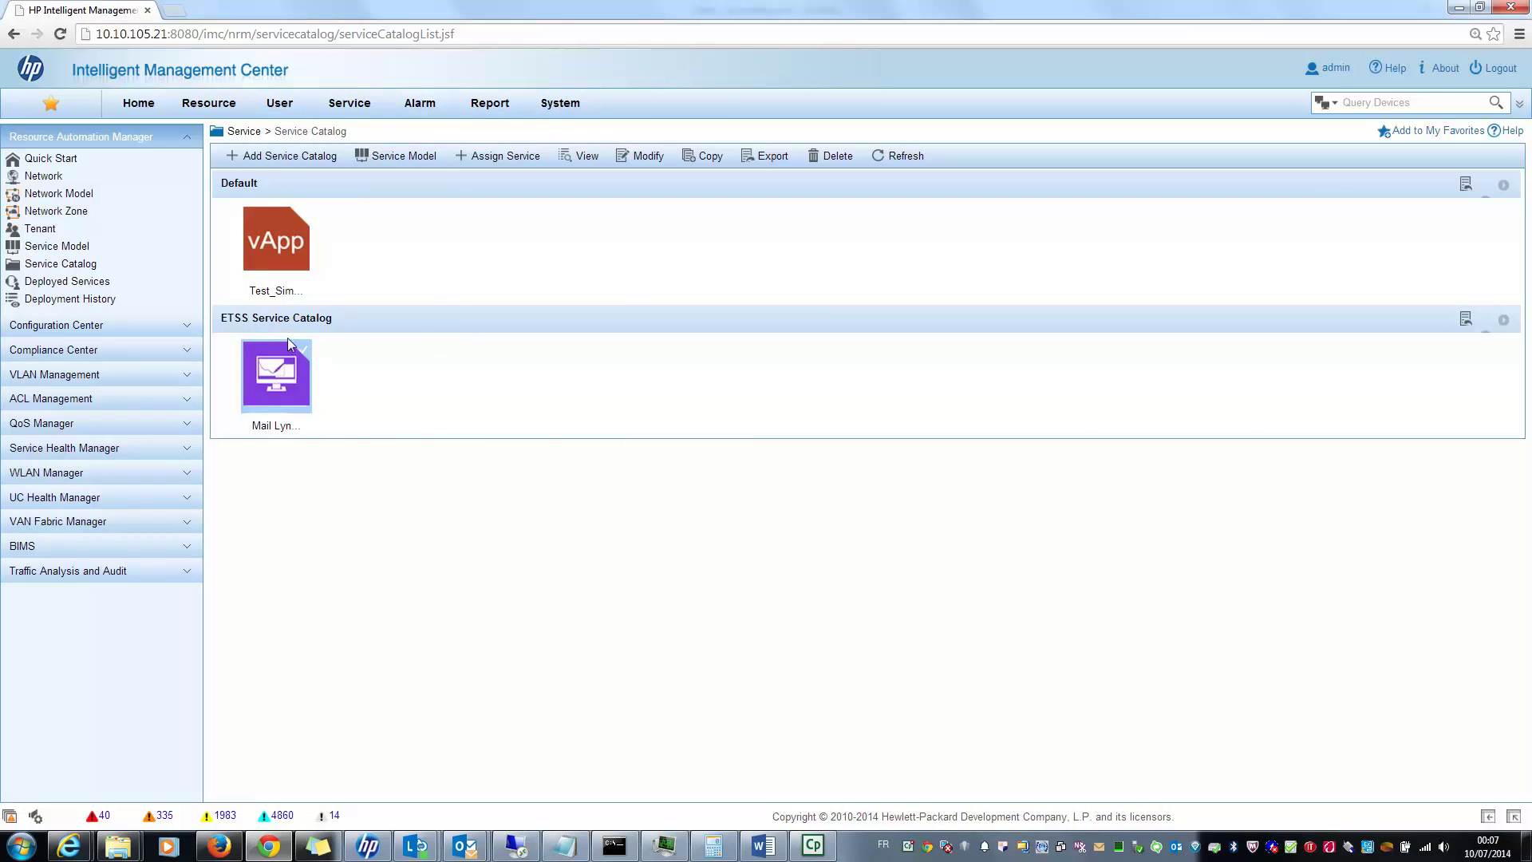
# Step: Switch from the Service Catalog to the Tenant list
pyautogui.moveTo(276, 397)
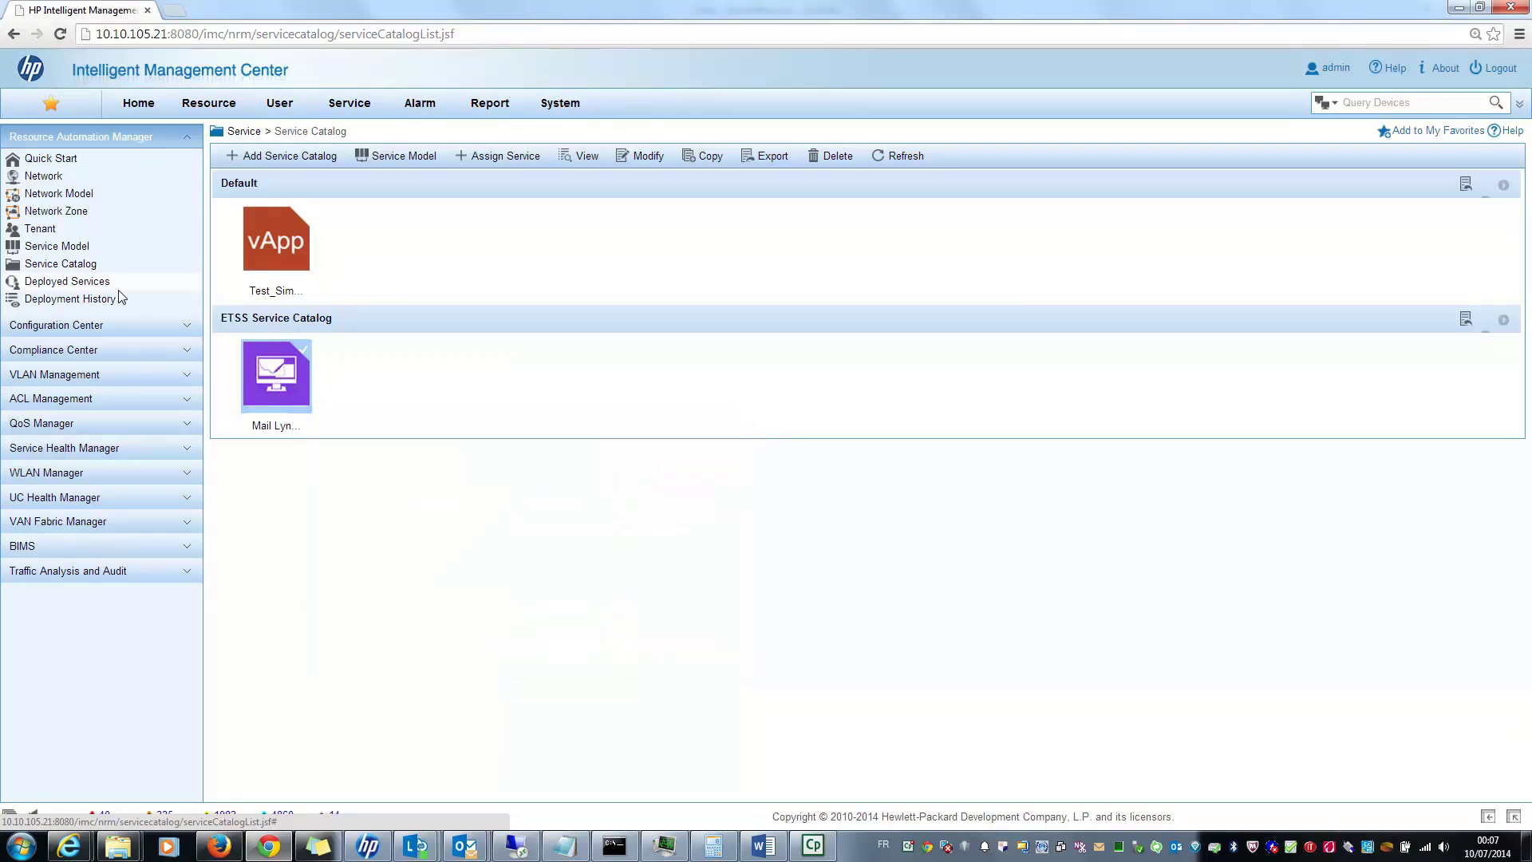
pyautogui.click(40, 231)
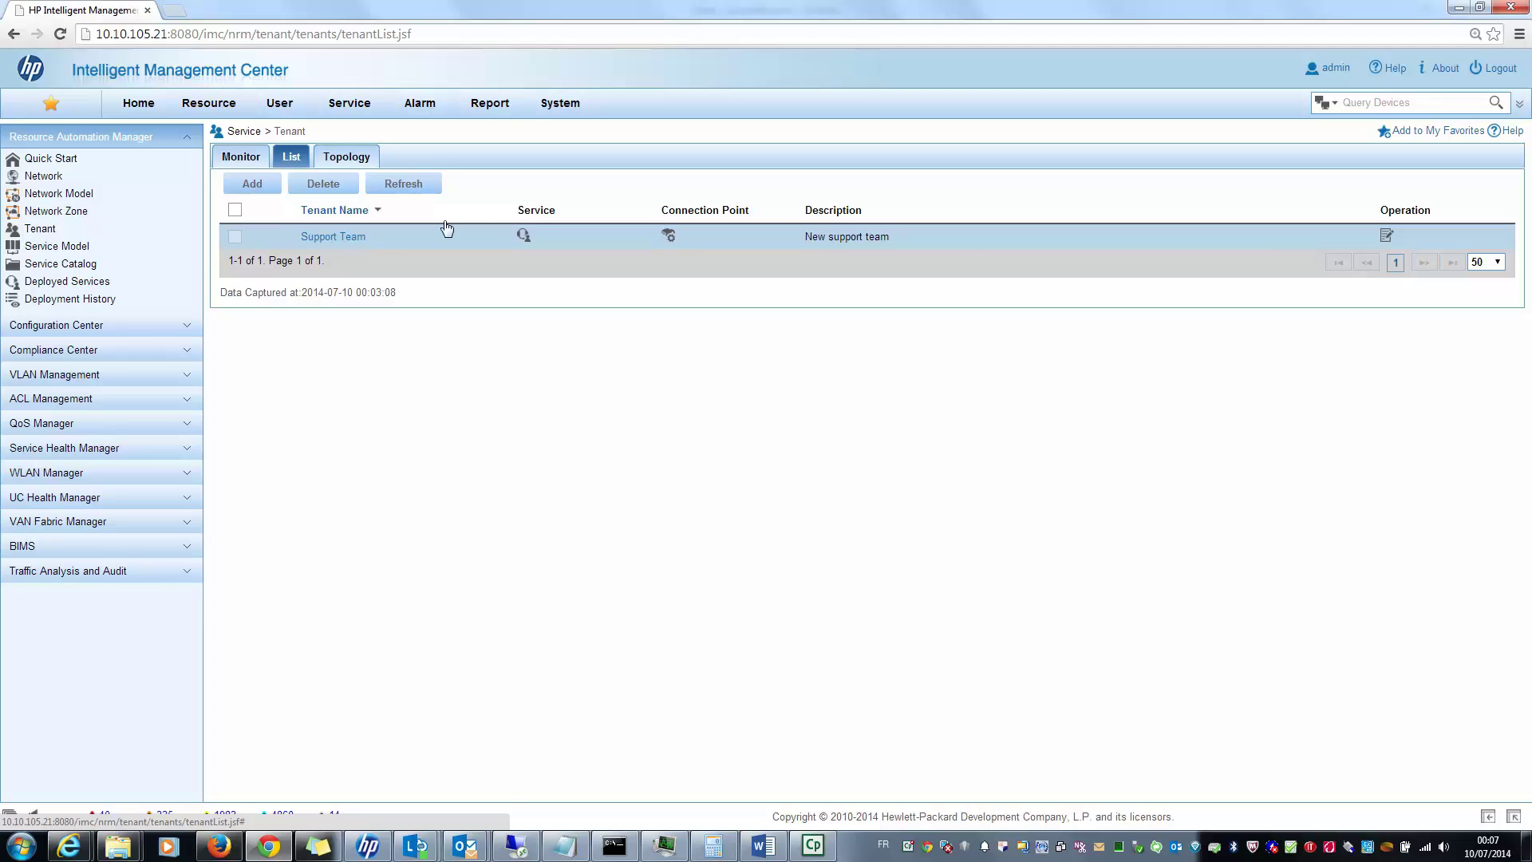
# Step: Inspect Support Team's Support connection point (VLAN 10, 10.10.10.0), then go back to the Service Catalog
pyautogui.click(1355, 257)
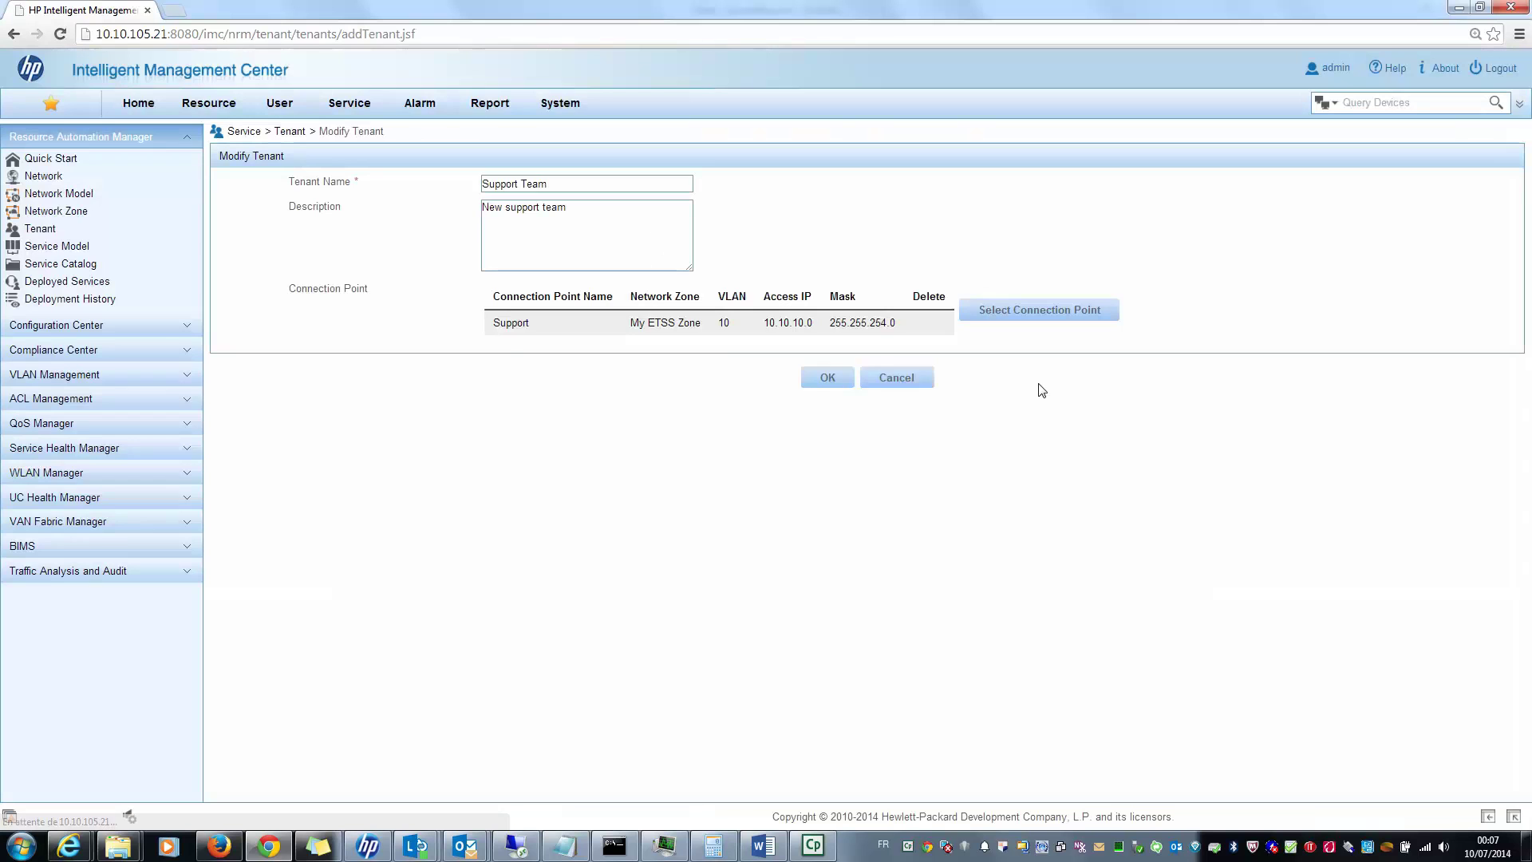
pyautogui.click(998, 309)
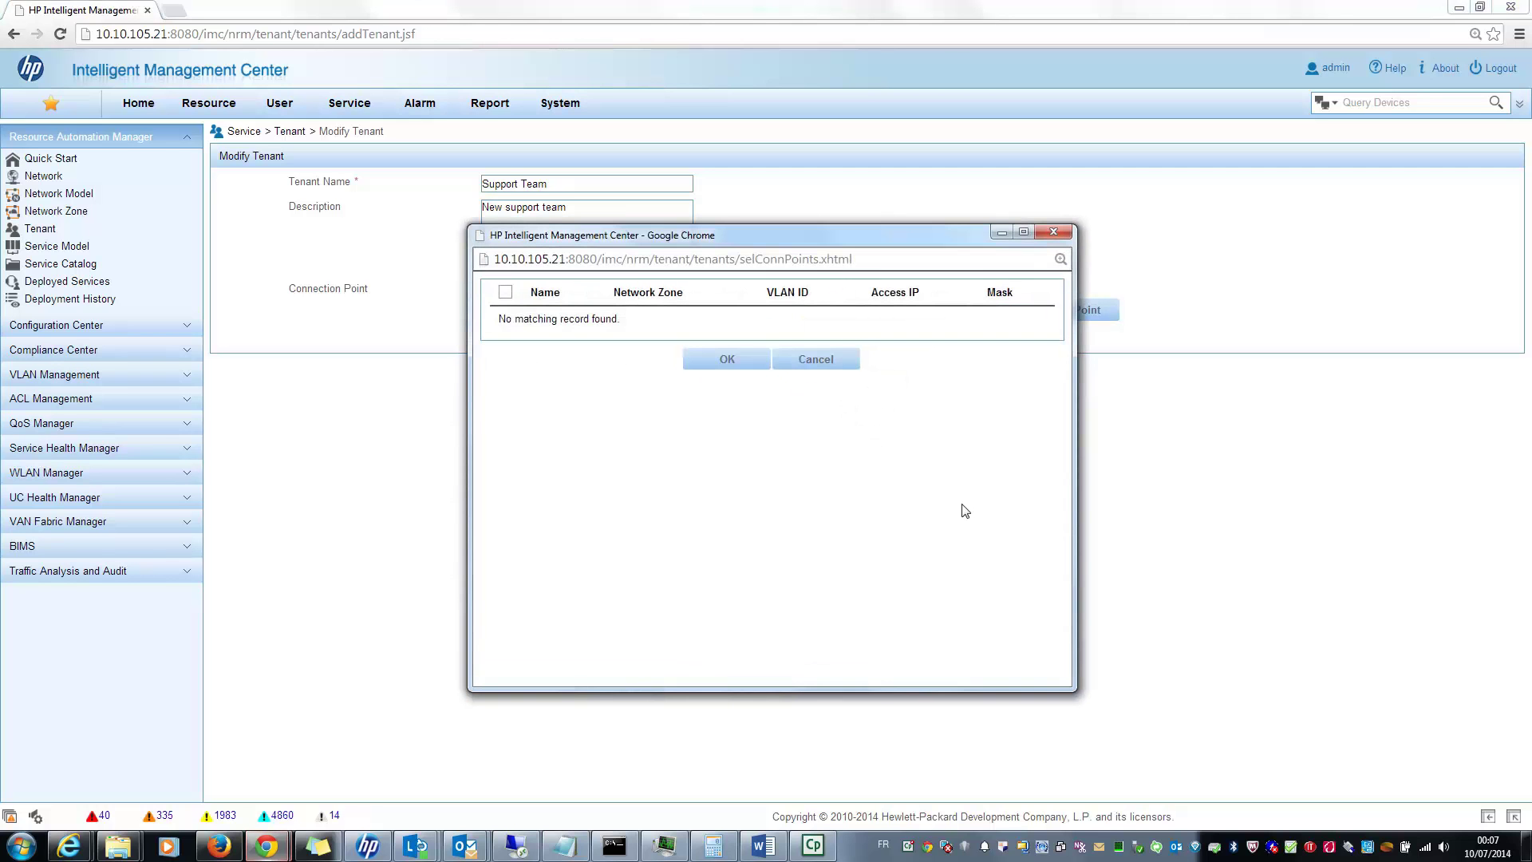
pyautogui.click(816, 360)
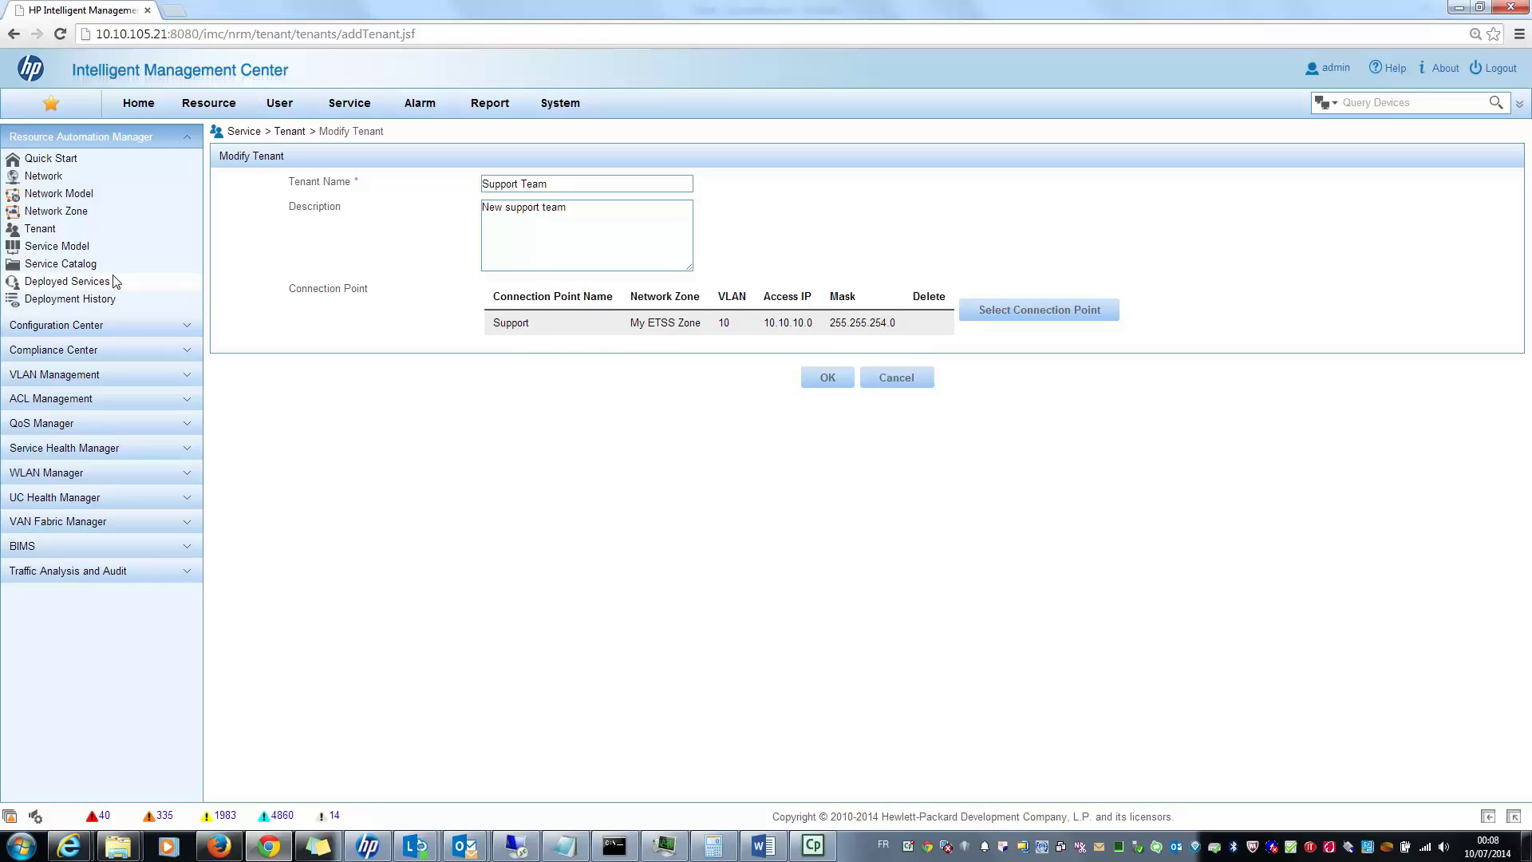
pyautogui.click(67, 268)
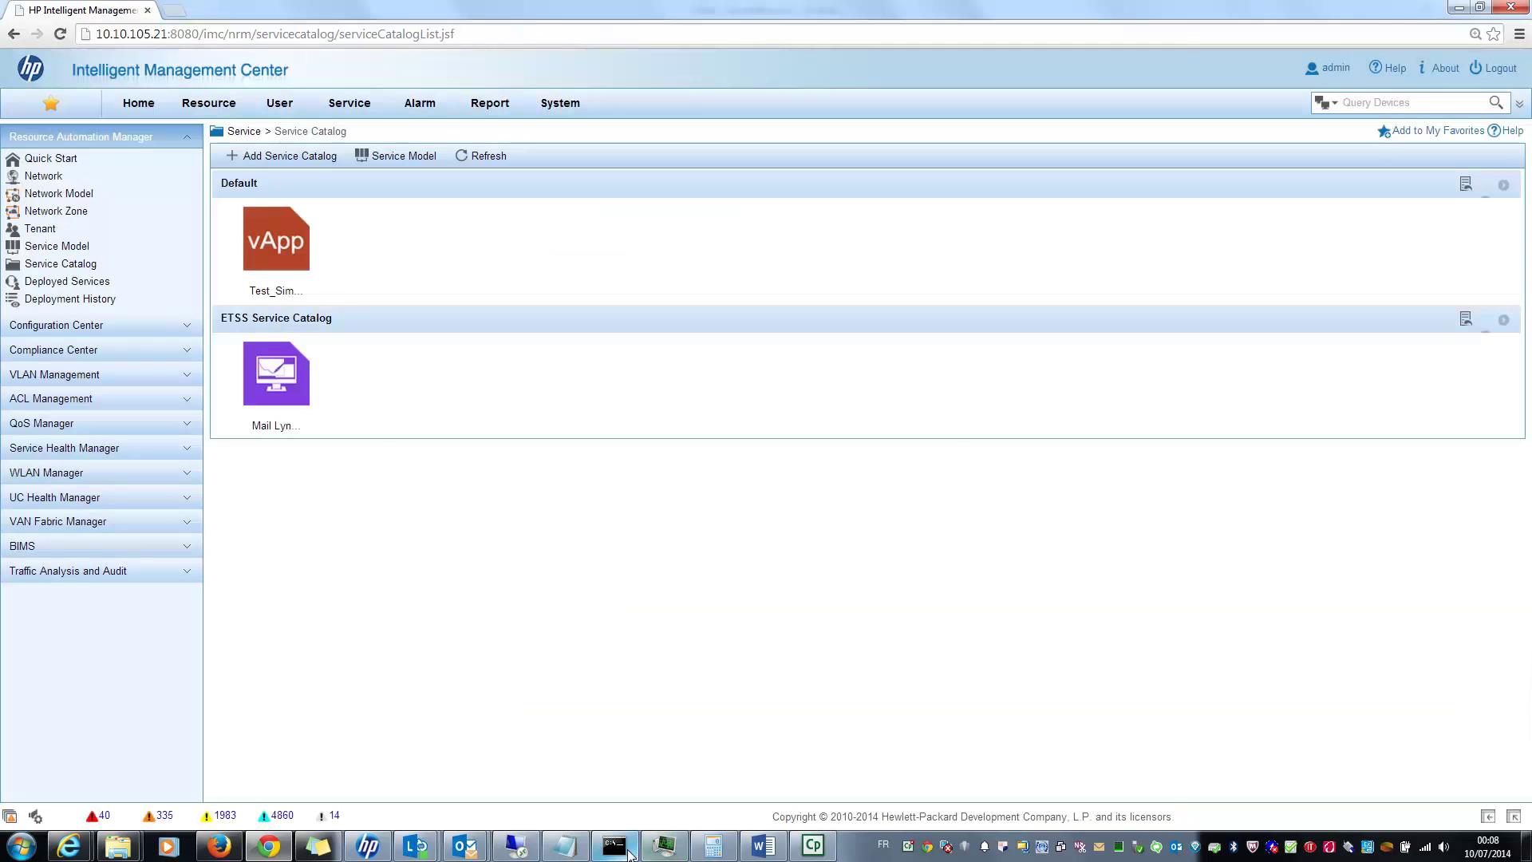
# Step: Start a continuous ping to 10.10.11.102 in Command Prompt, then open the Mail Lync service
pyautogui.click(614, 845)
pyautogui.click(598, 556)
pyautogui.write('ping 10.10.')
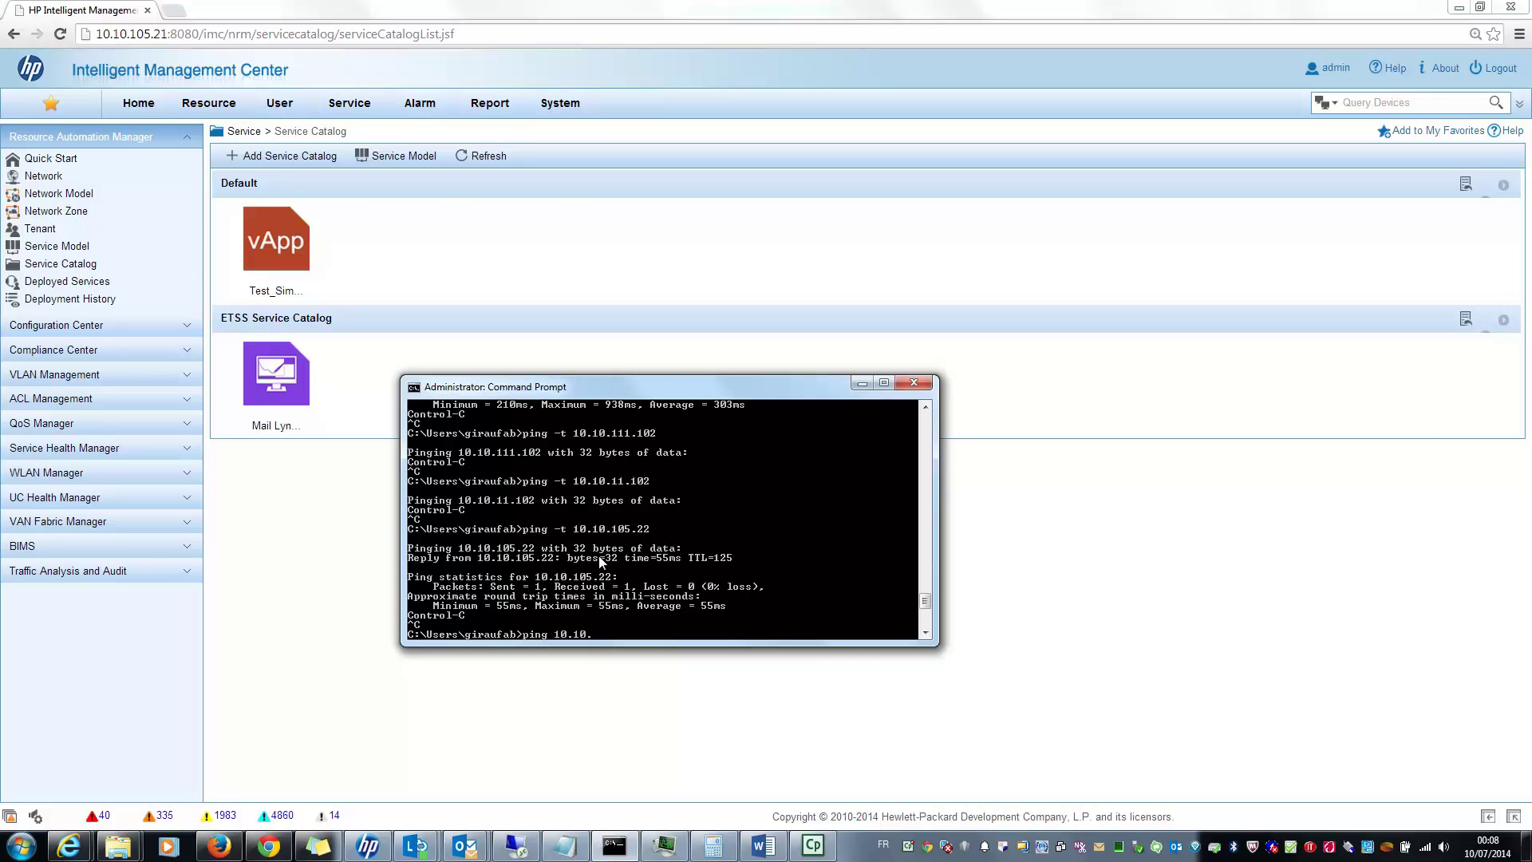
pyautogui.write('11.10')
pyautogui.write('-t')
pyautogui.press('Return')
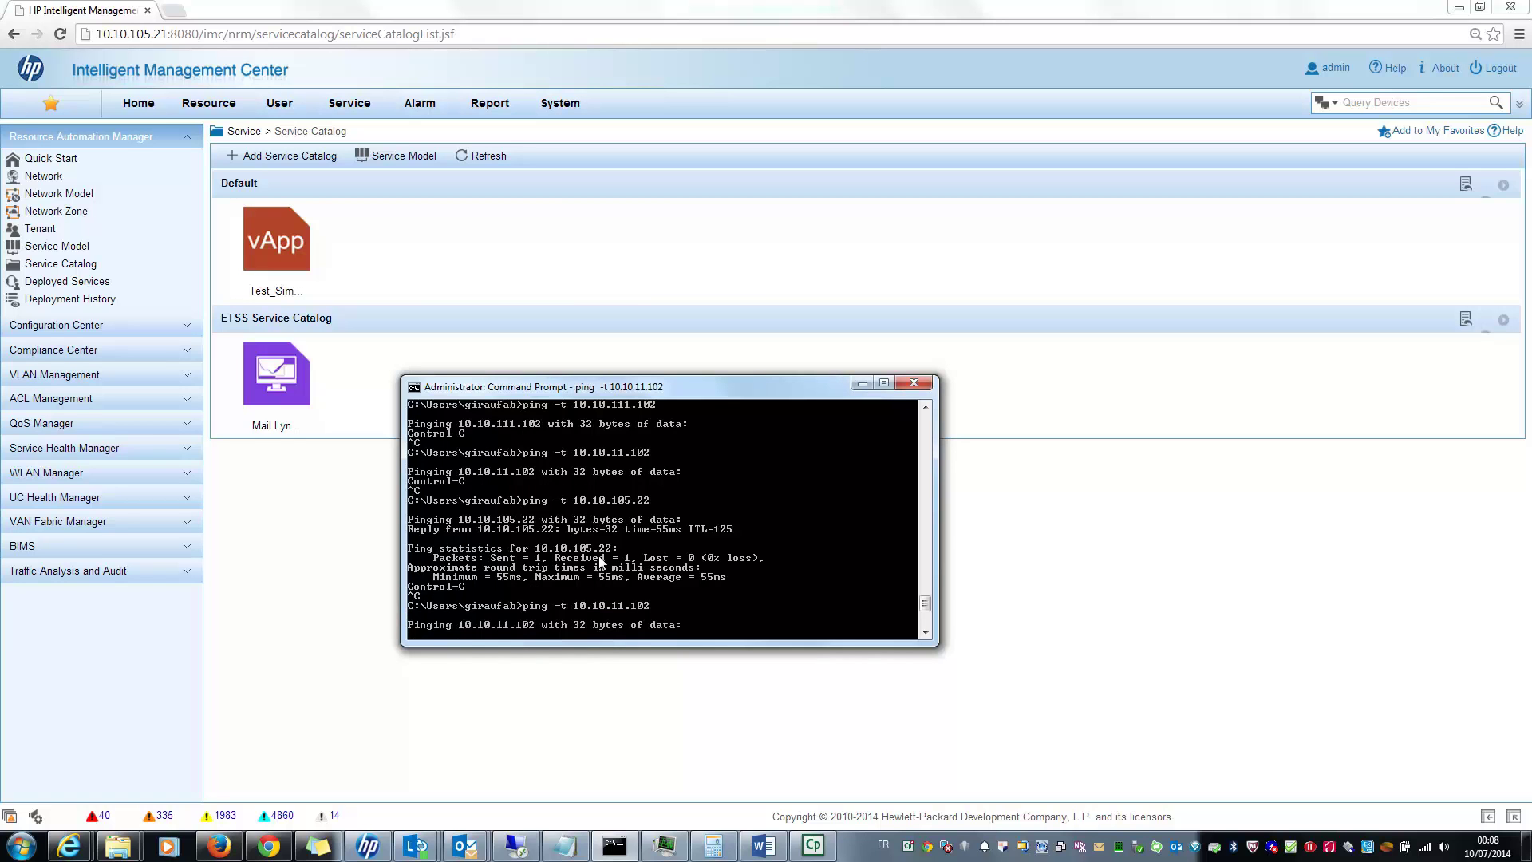
pyautogui.click(306, 657)
pyautogui.click(289, 386)
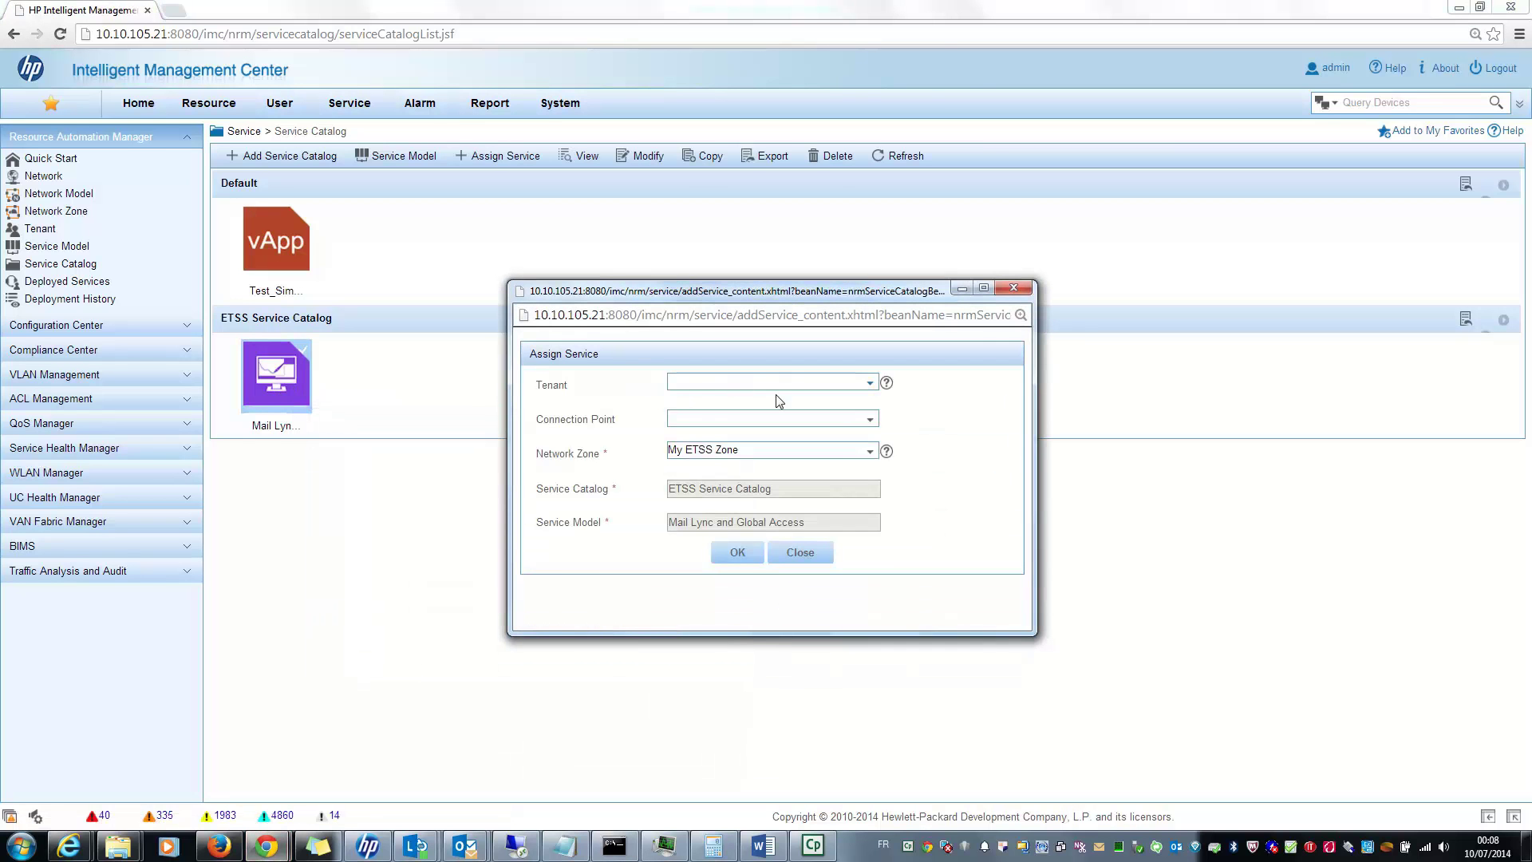
# Step: Assign the Mail Lync and Global Access service to the Support Team tenant and select the Data Center switch
pyautogui.click(870, 386)
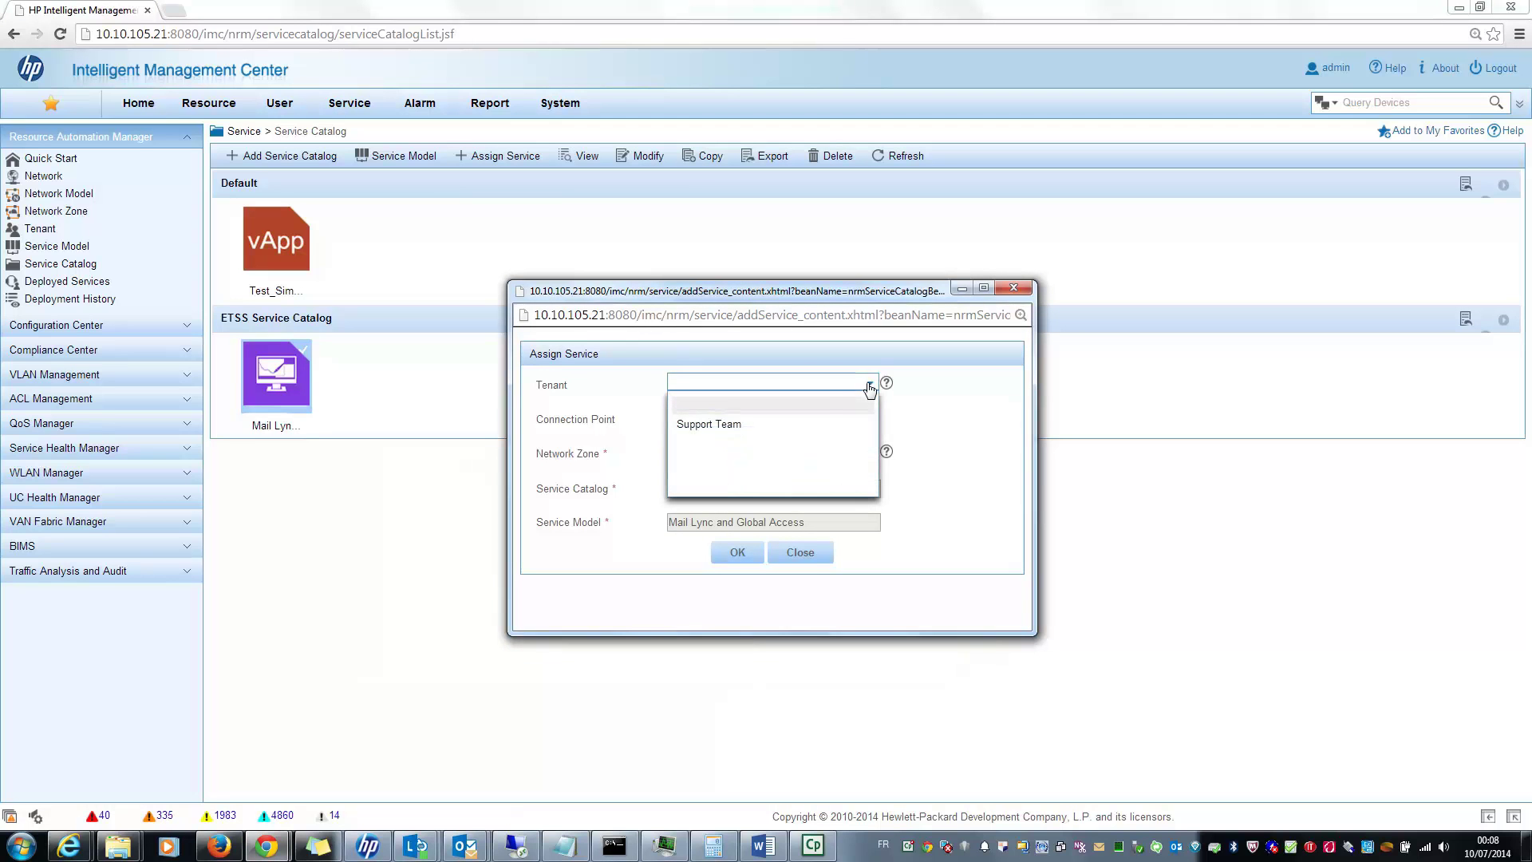
pyautogui.click(741, 427)
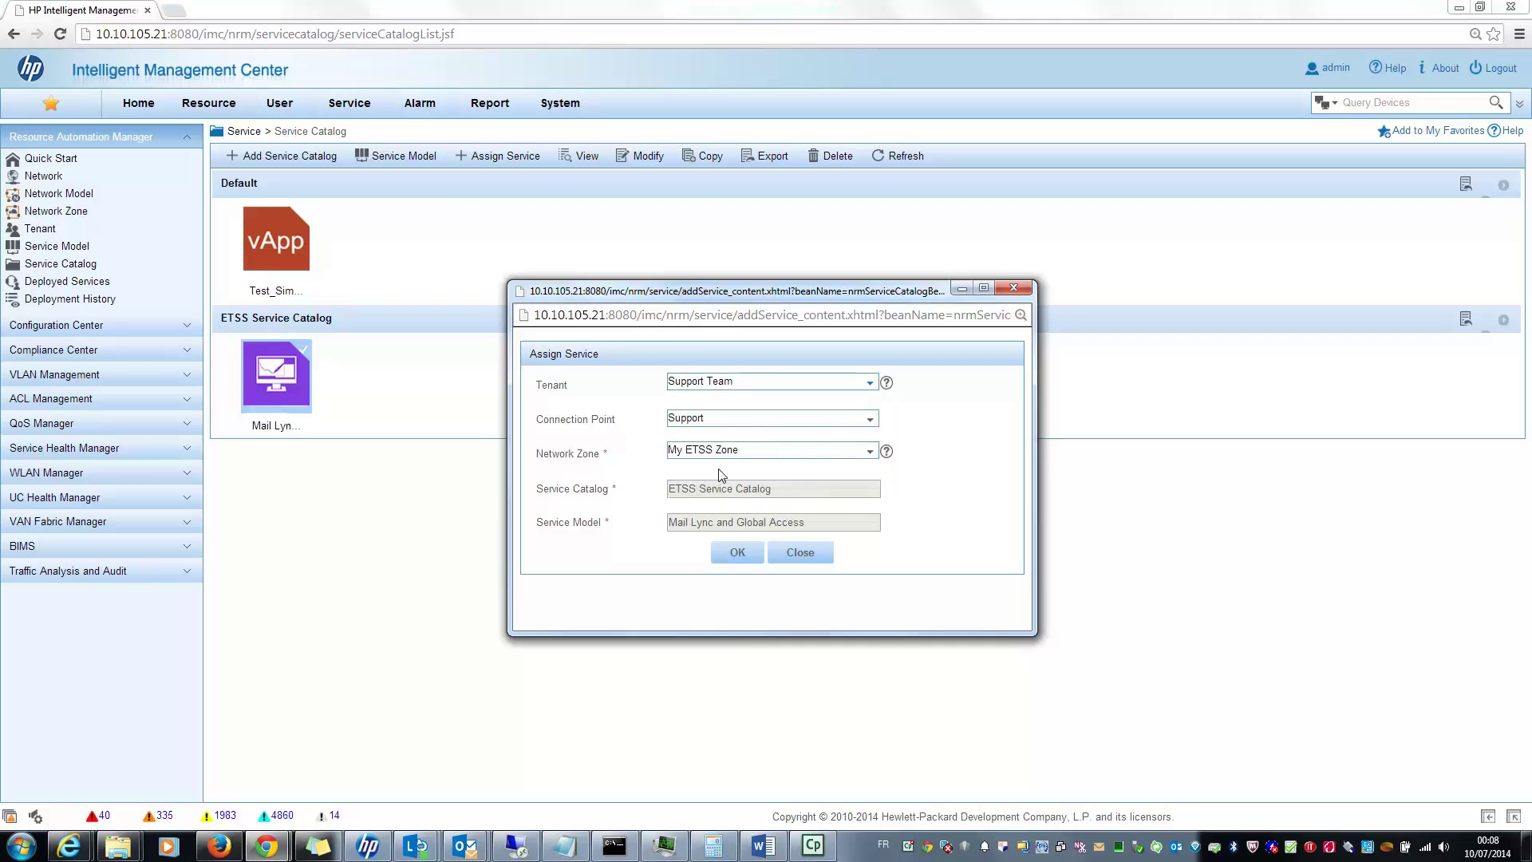
pyautogui.click(734, 555)
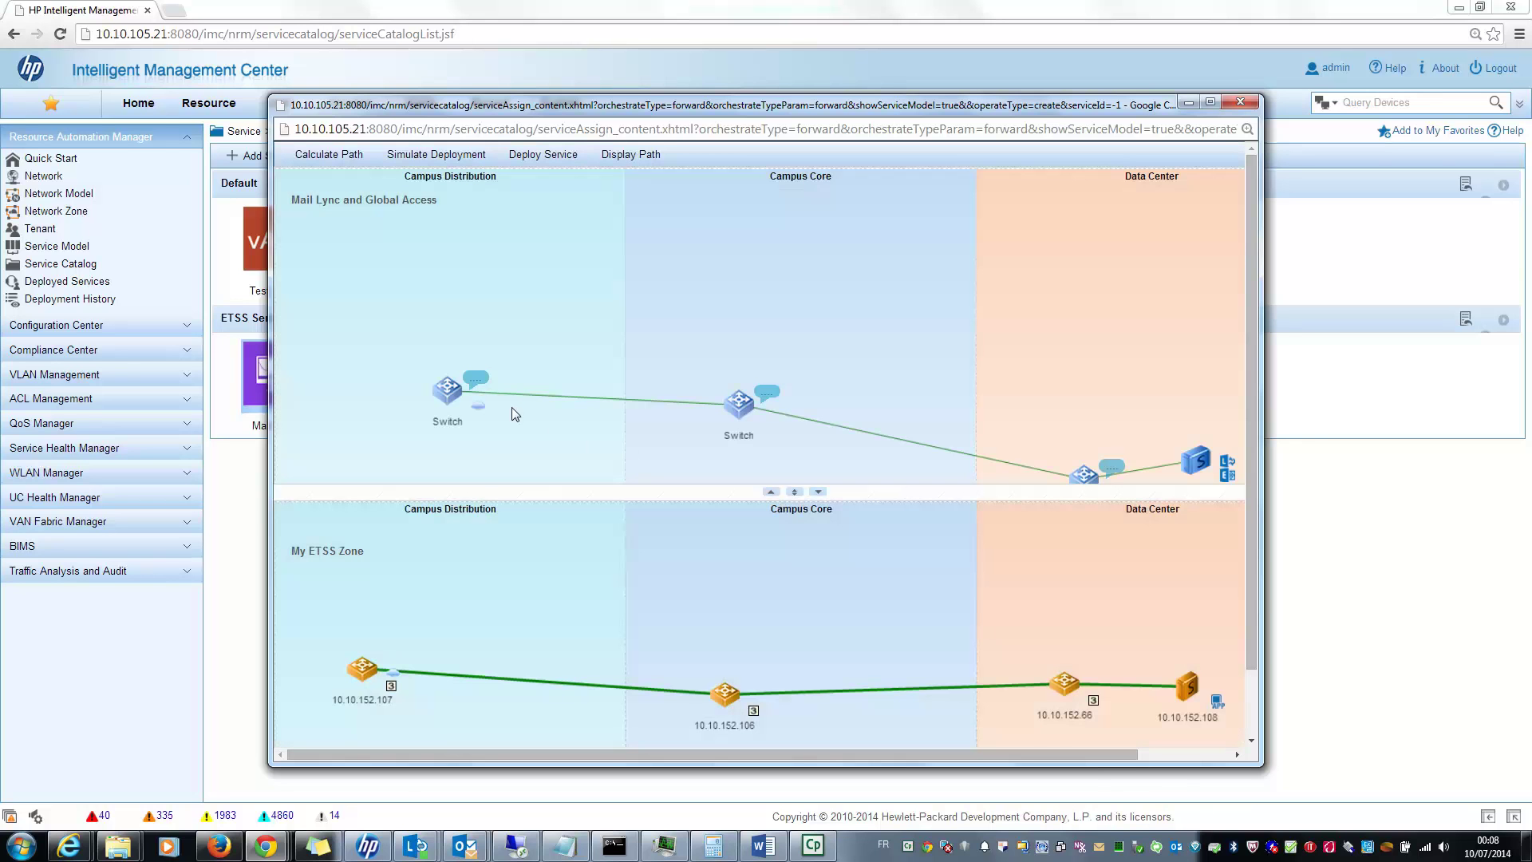
pyautogui.moveTo(1083, 474); pyautogui.dragTo(1081, 391)
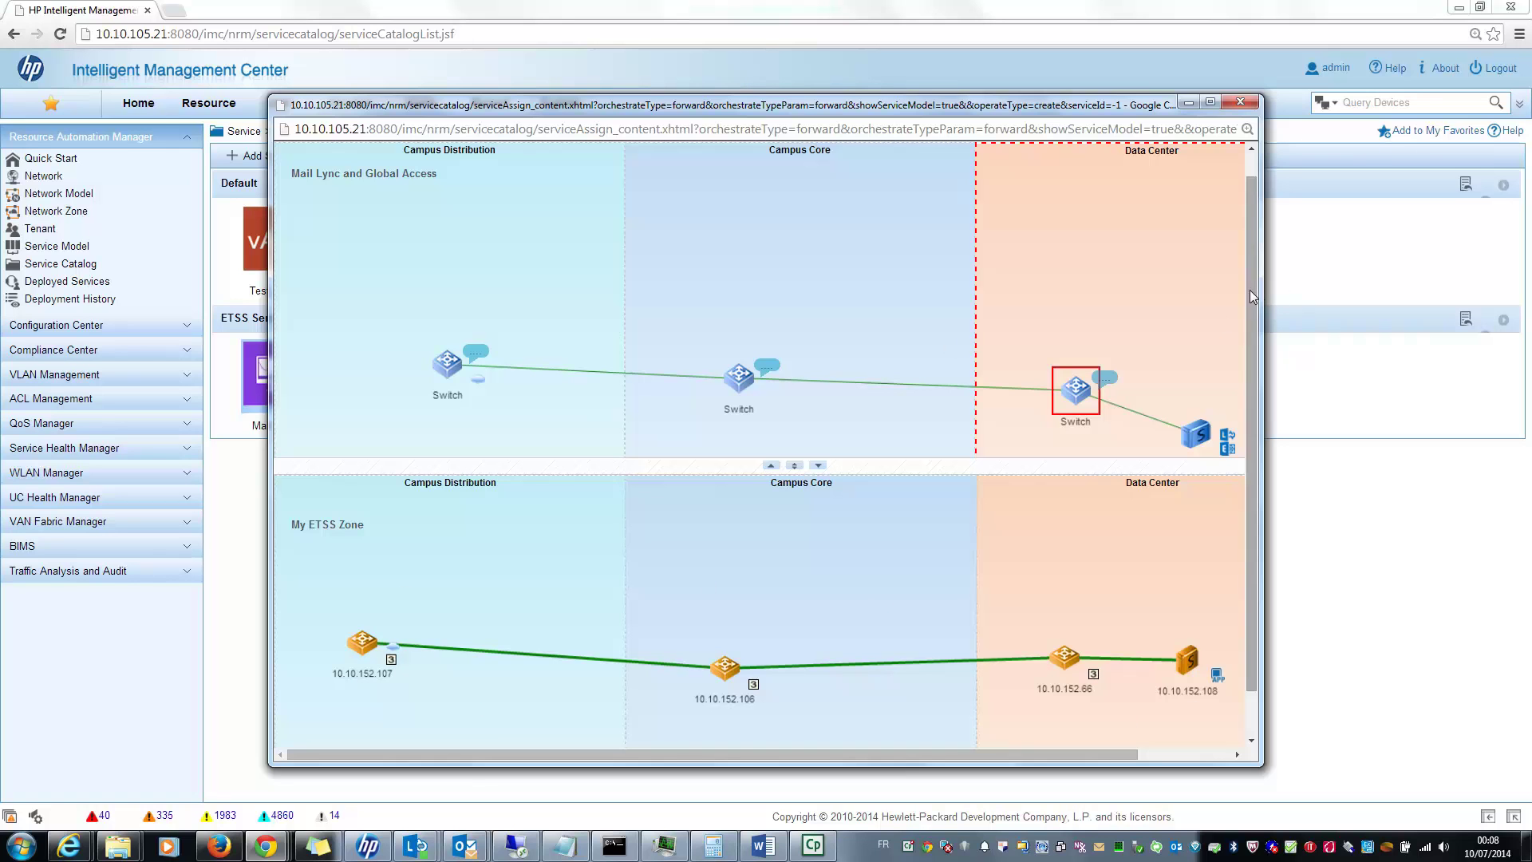
pyautogui.scroll(1, 1250, 290)
# Step: Calculate a path and accept the single route 10.10.152.107–106–66–108
pyautogui.click(329, 154)
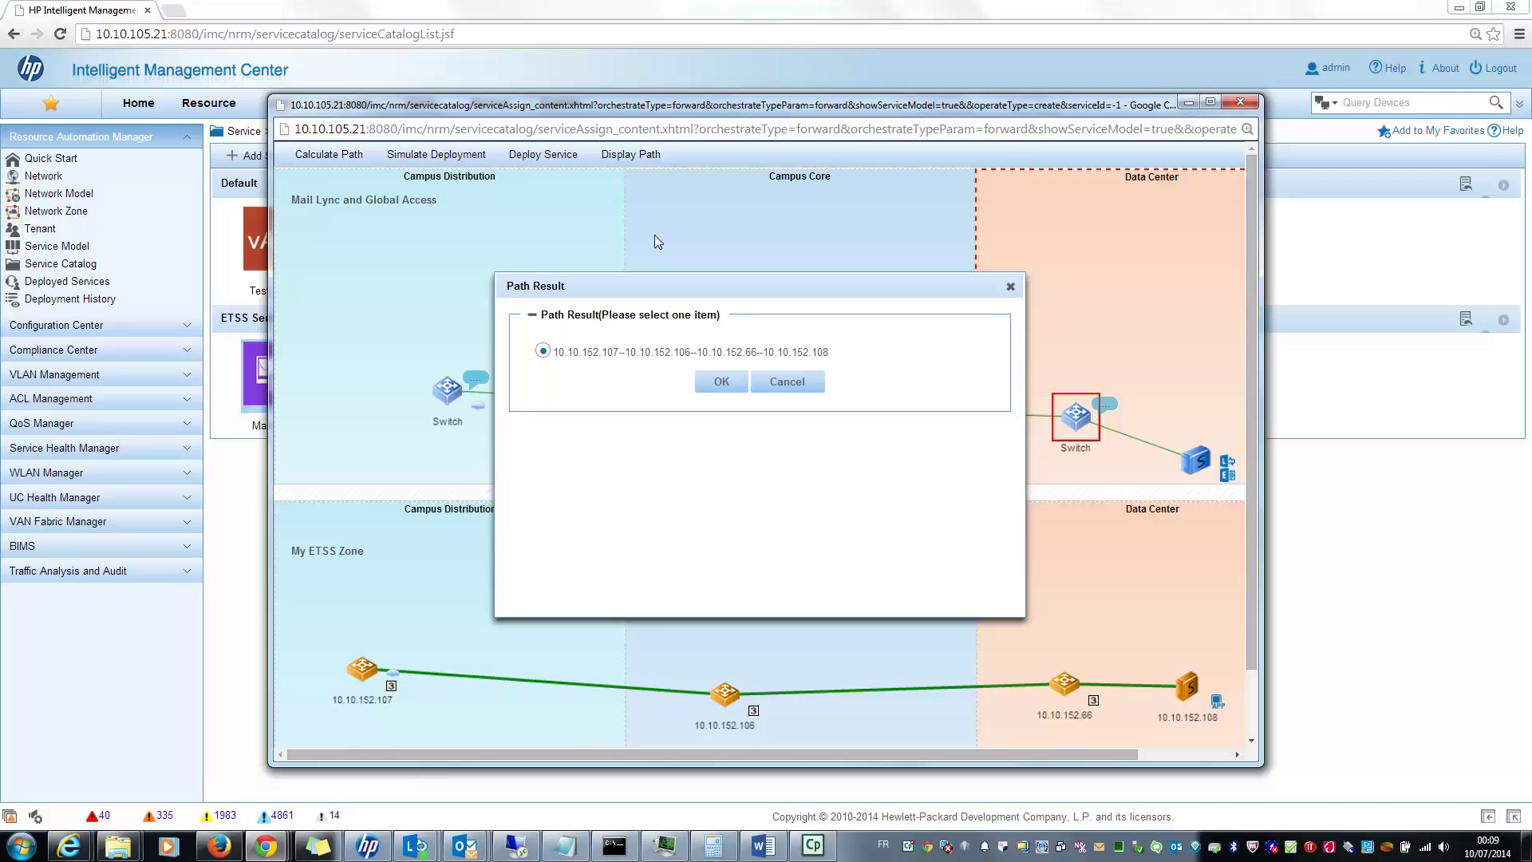
pyautogui.click(721, 381)
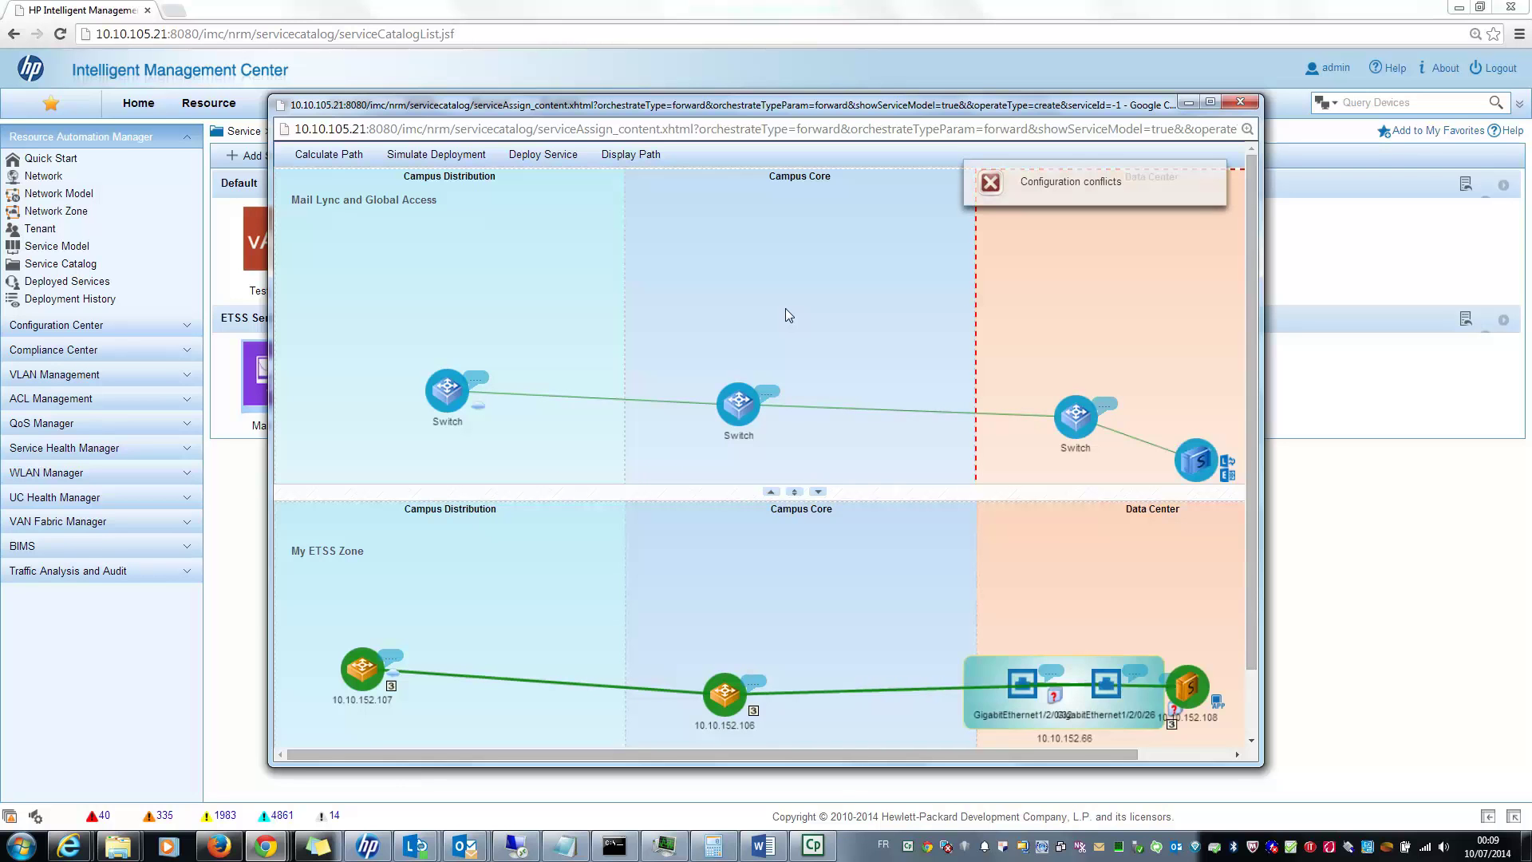
pyautogui.rightClick(1051, 686)
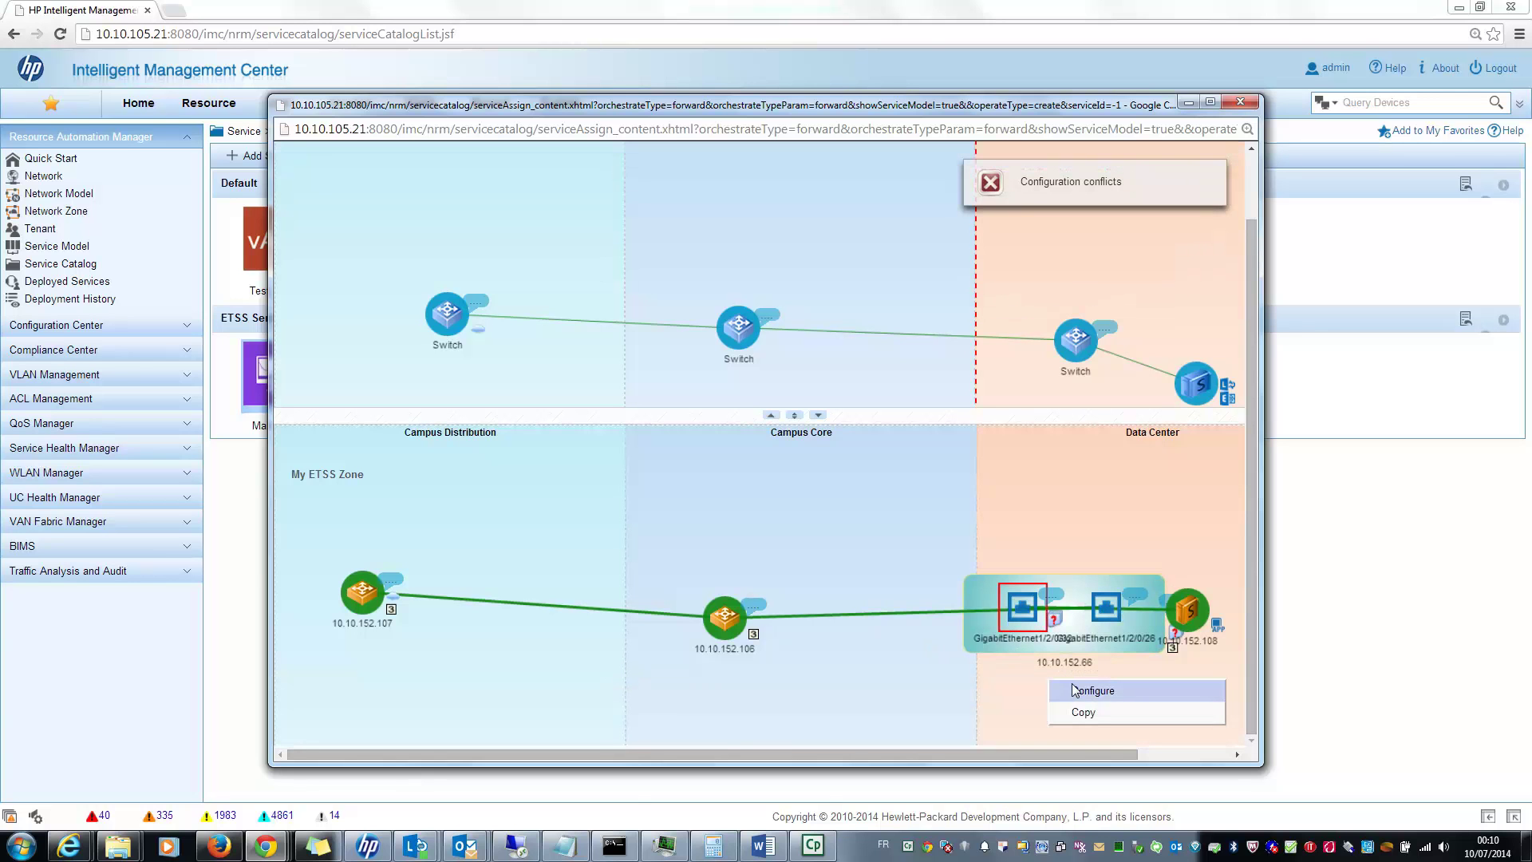
pyautogui.click(1074, 688)
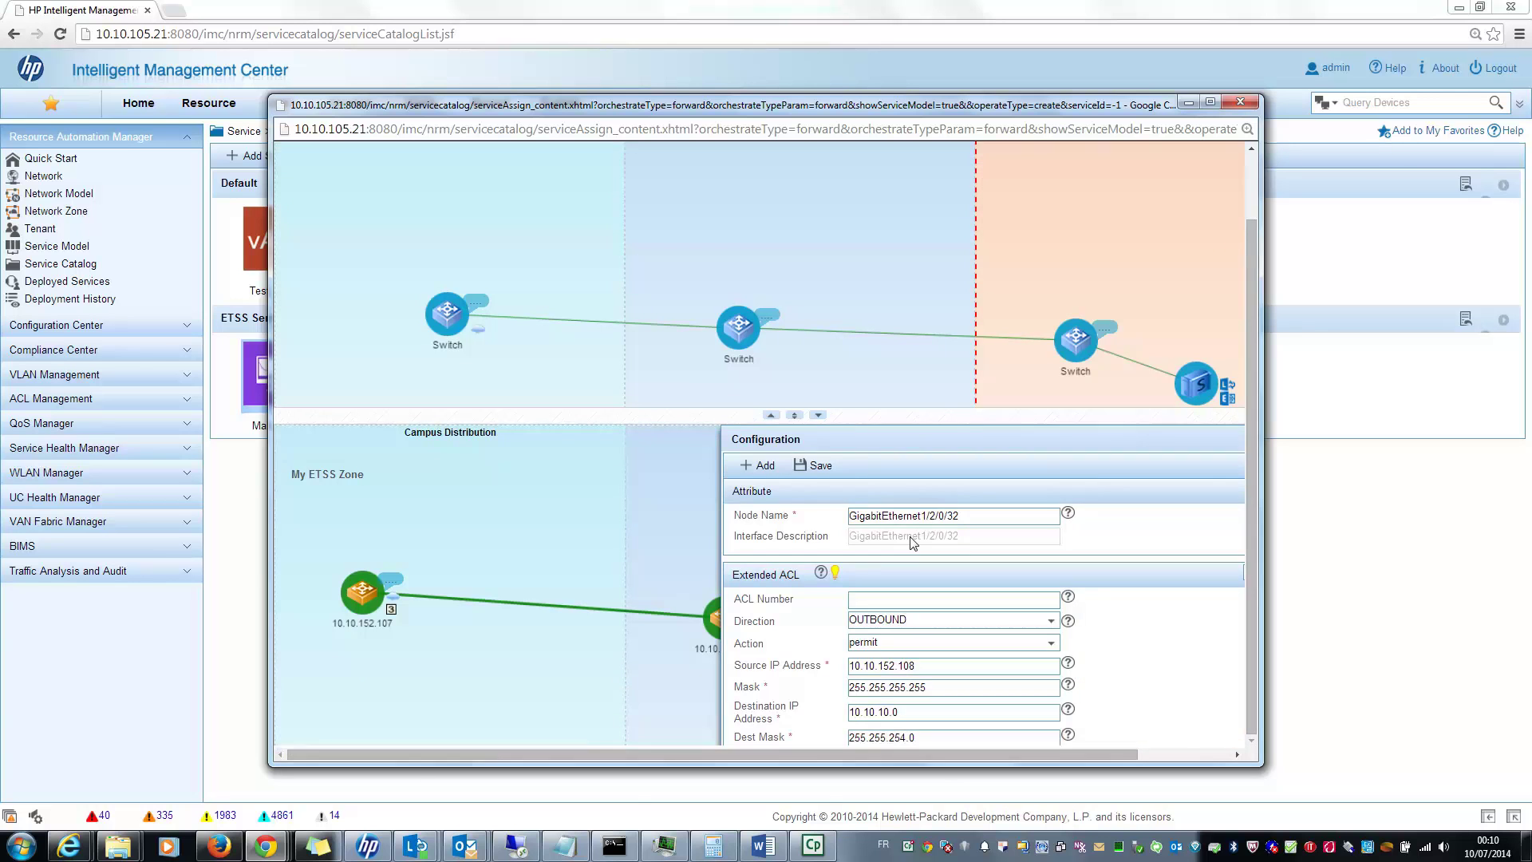
pyautogui.moveTo(835, 571)
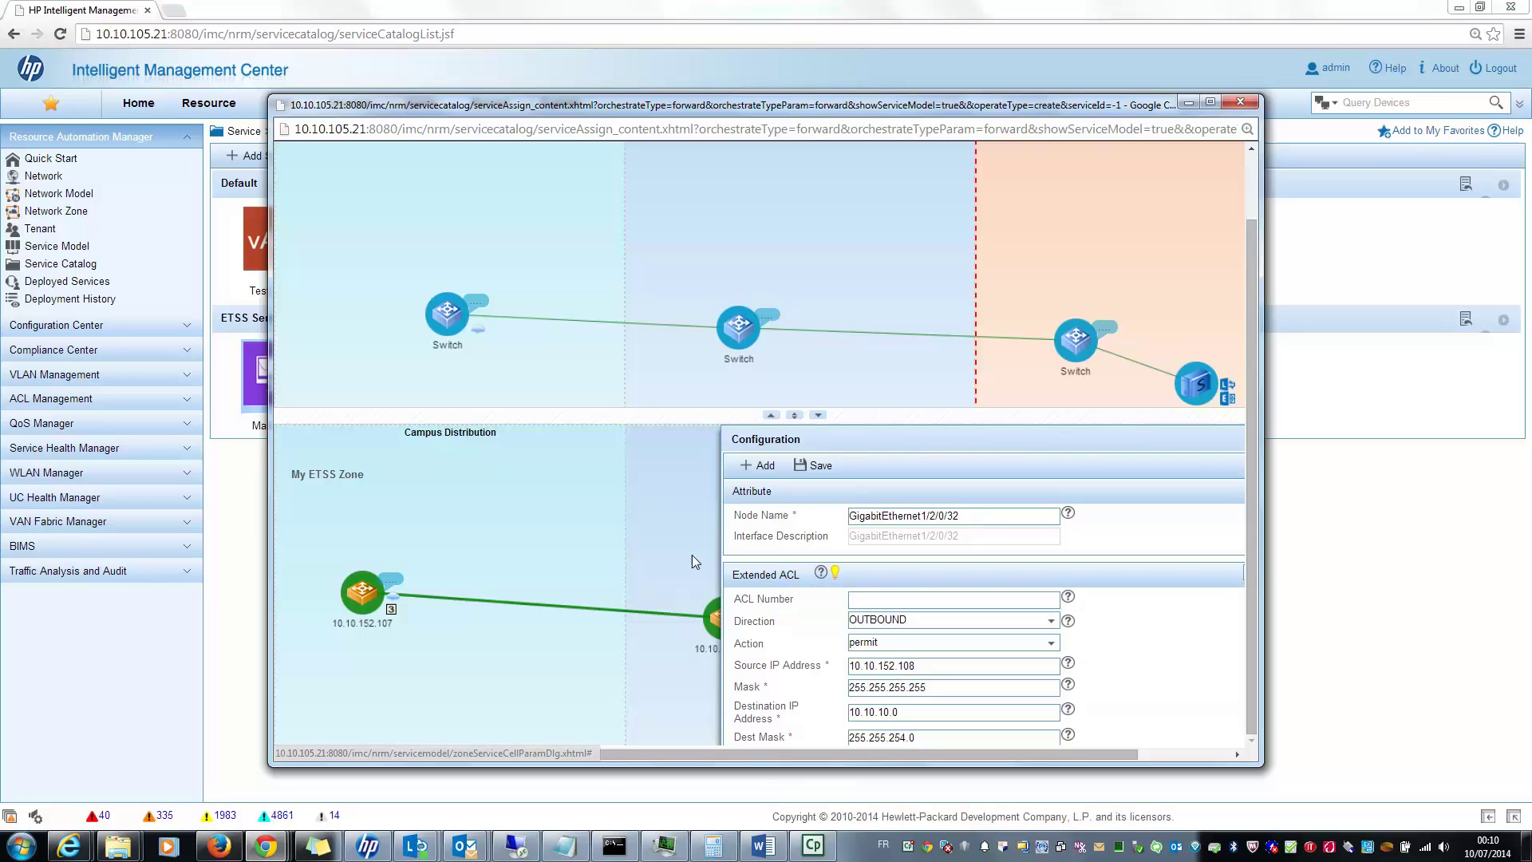
pyautogui.moveTo(1086, 440); pyautogui.dragTo(763, 441)
# Step: Deploy the service as 'My Test of today' with Check Conflict set to No and lease ending July 17
pyautogui.click(999, 461)
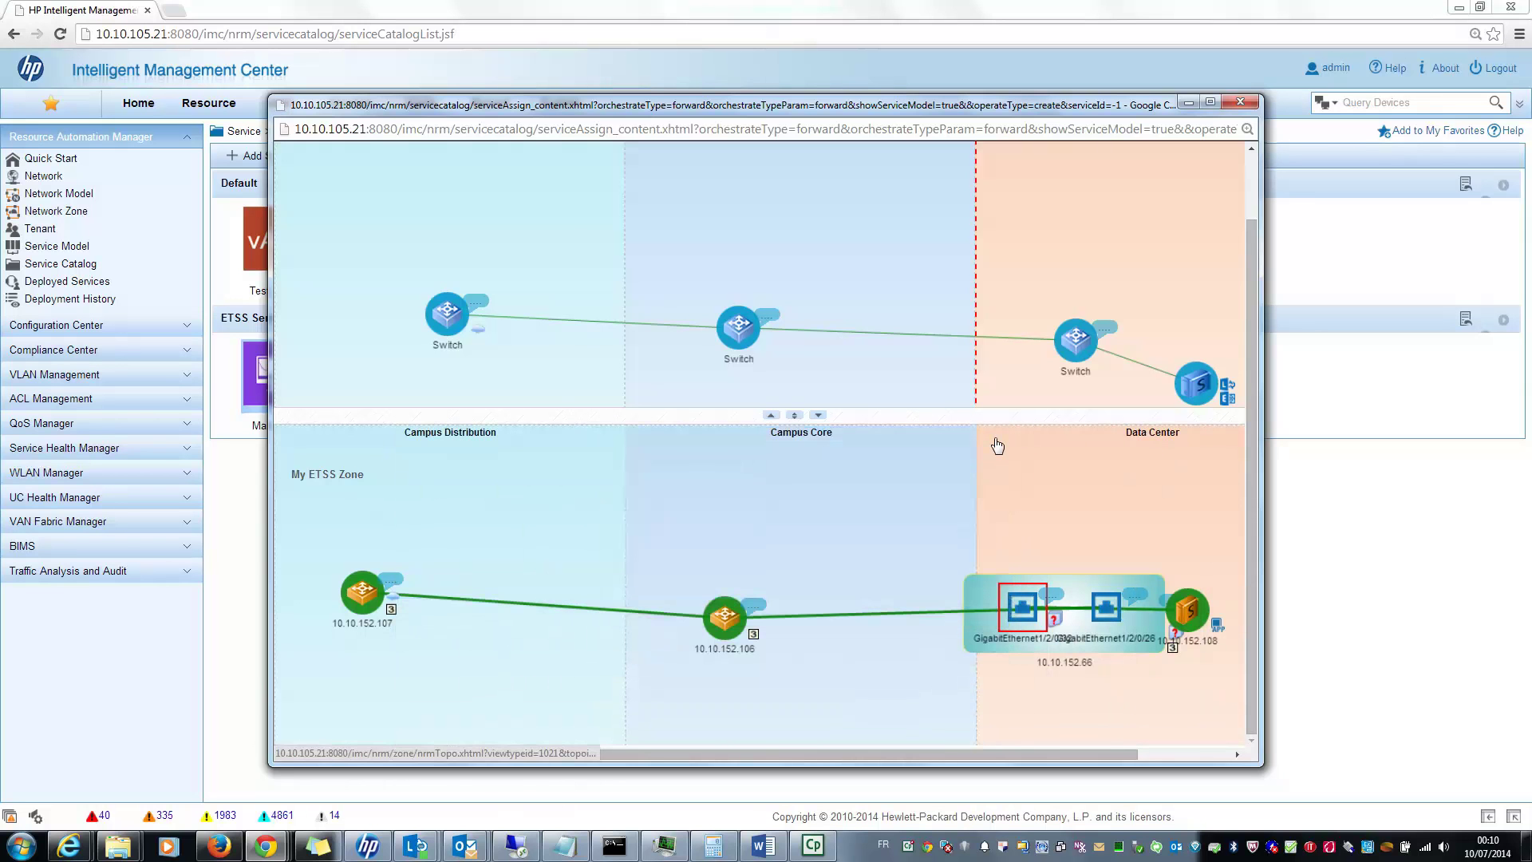
pyautogui.scroll(1, 992, 418)
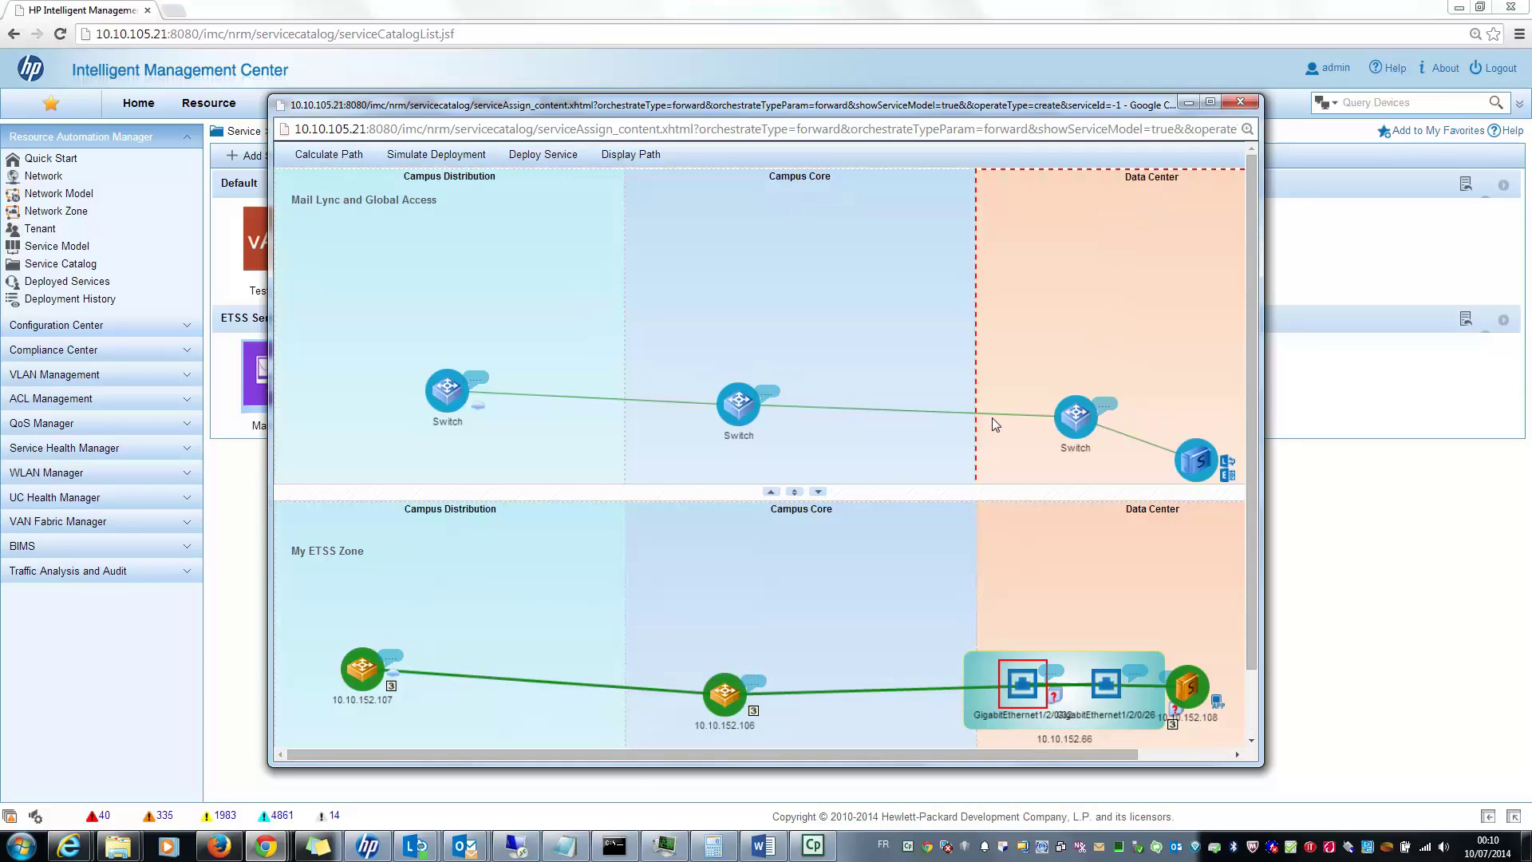
pyautogui.click(540, 160)
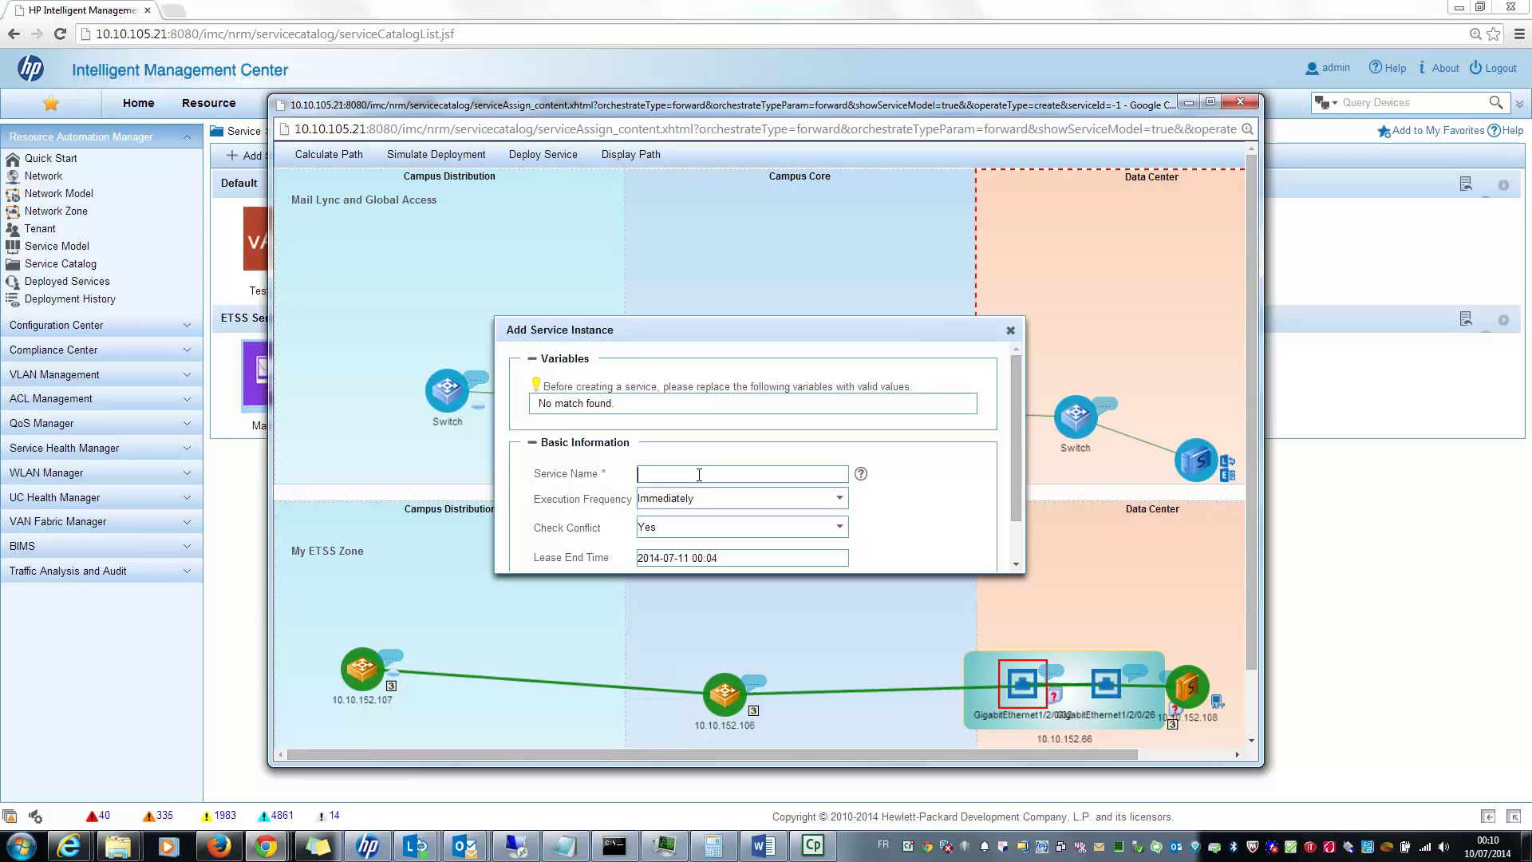
pyautogui.write('My Test of today')
pyautogui.click(833, 533)
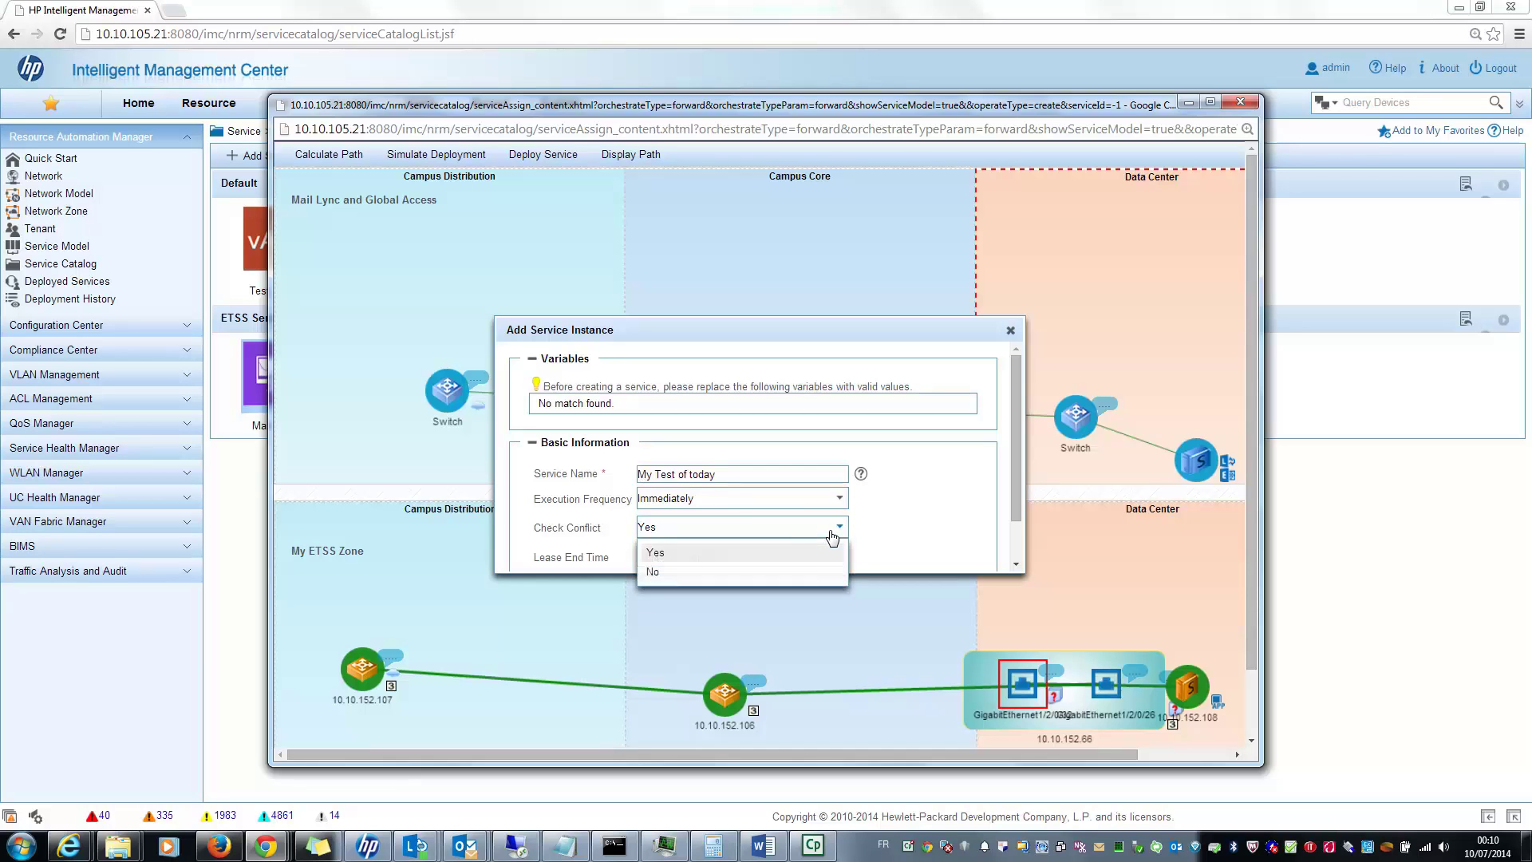
pyautogui.click(786, 572)
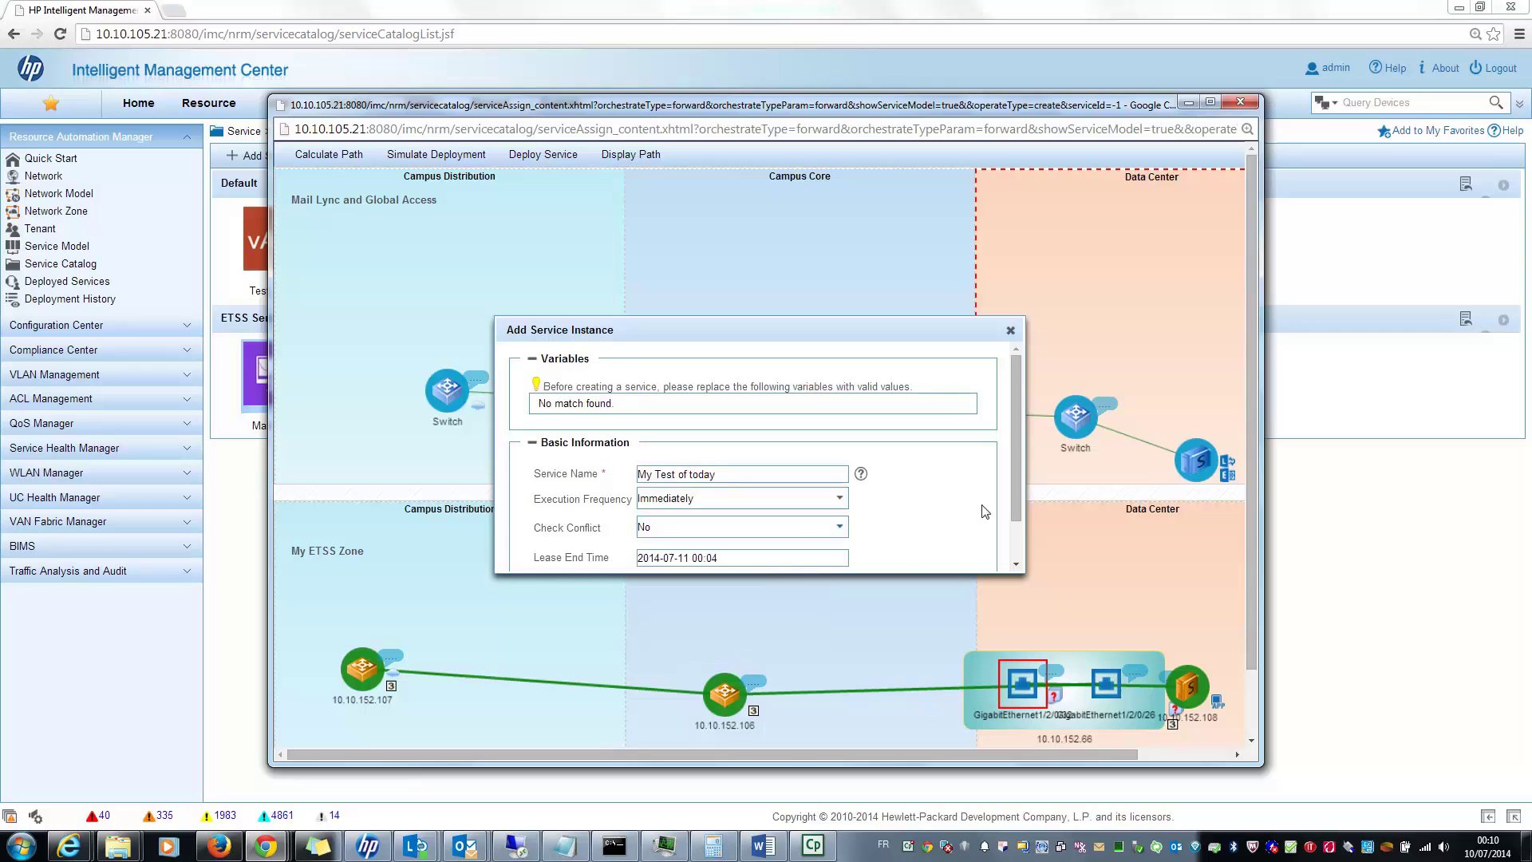
pyautogui.moveTo(1015, 506); pyautogui.dragTo(1016, 565)
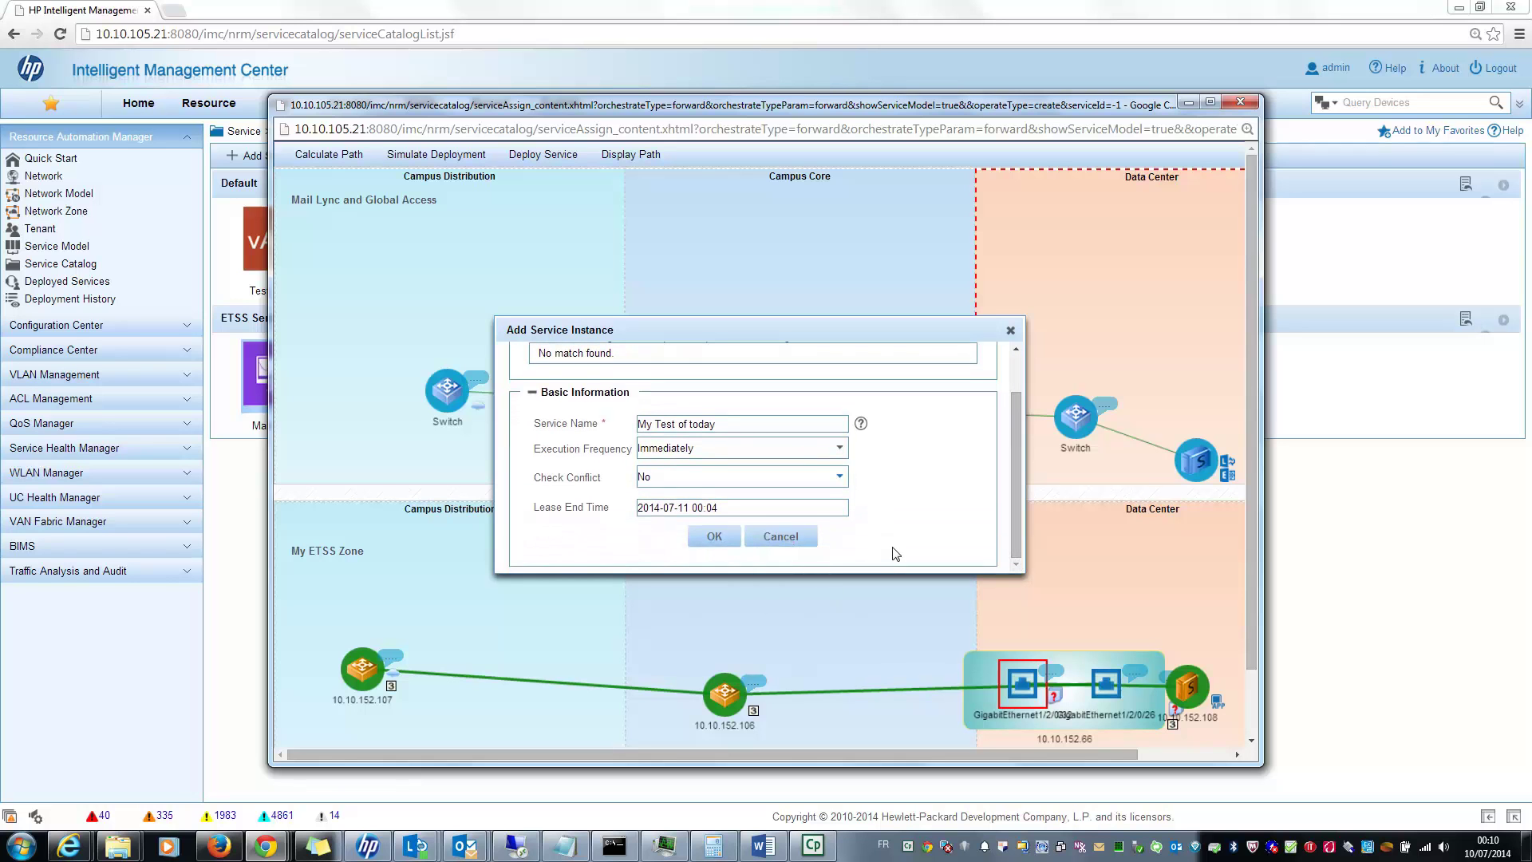
pyautogui.click(754, 508)
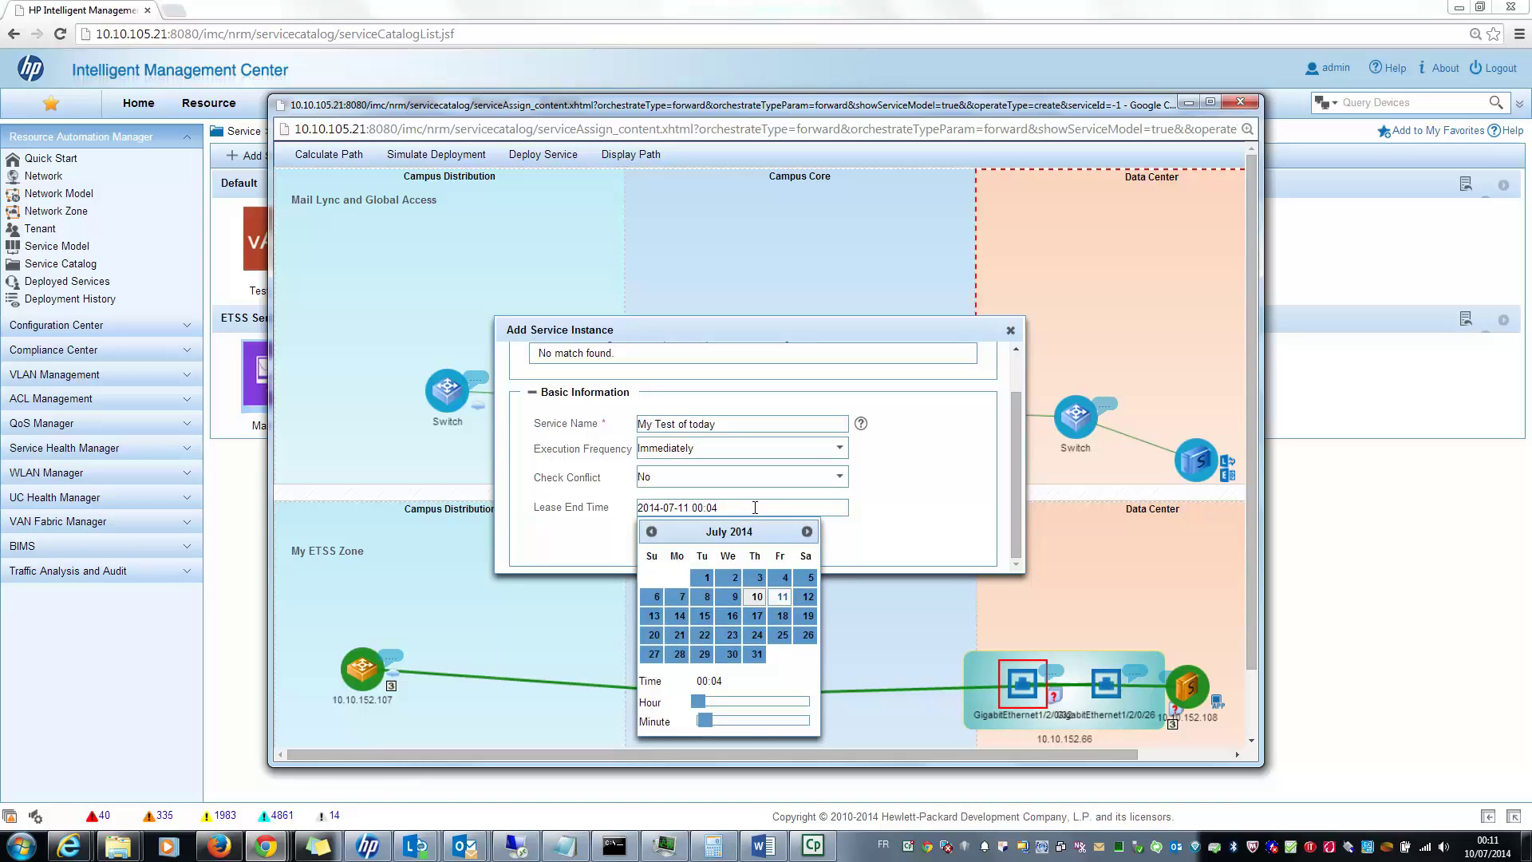
pyautogui.click(757, 615)
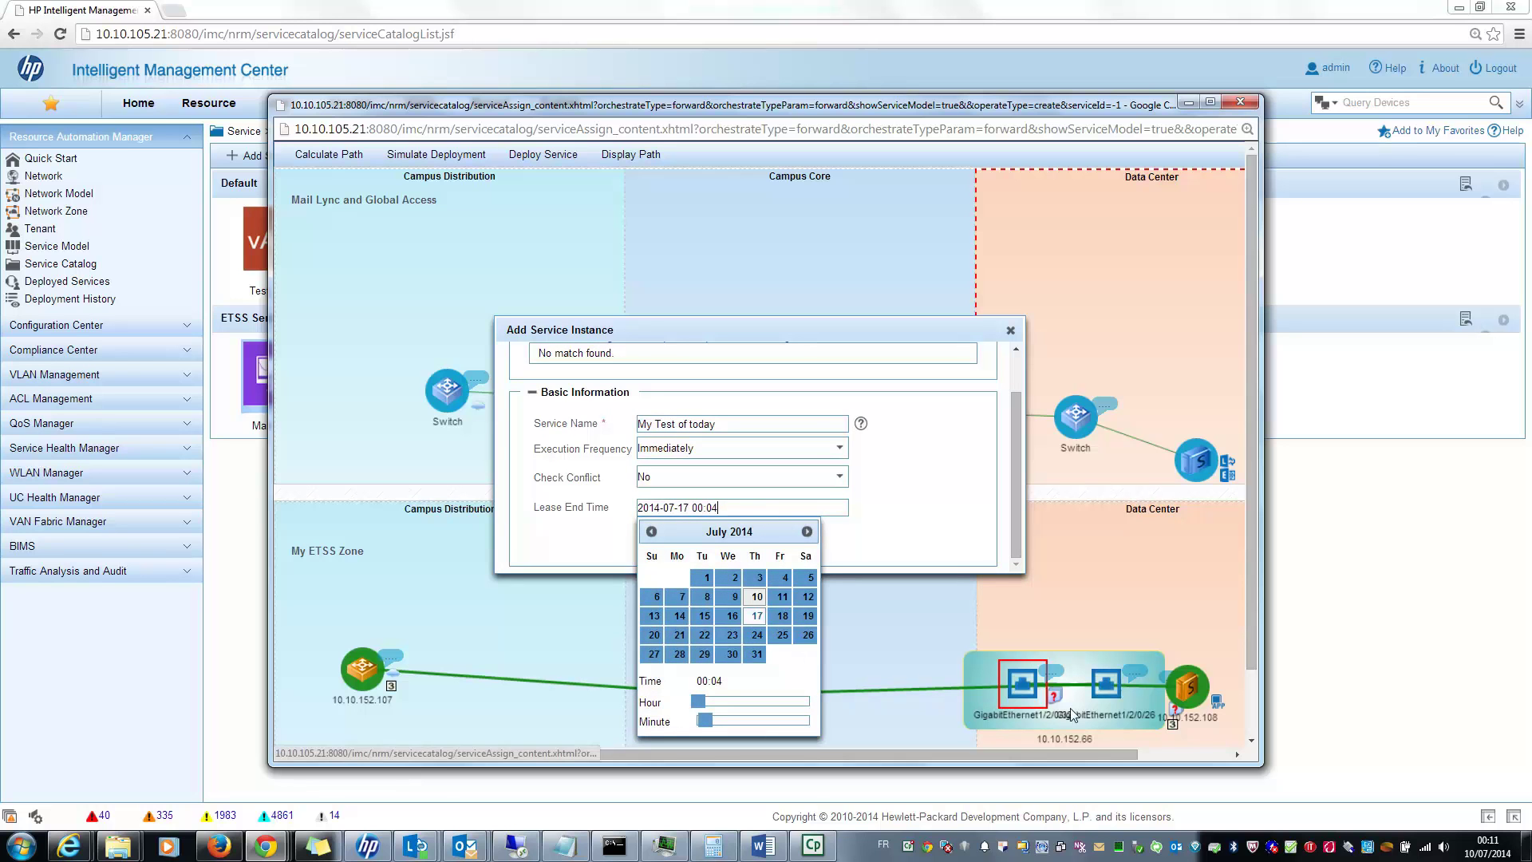
pyautogui.click(947, 553)
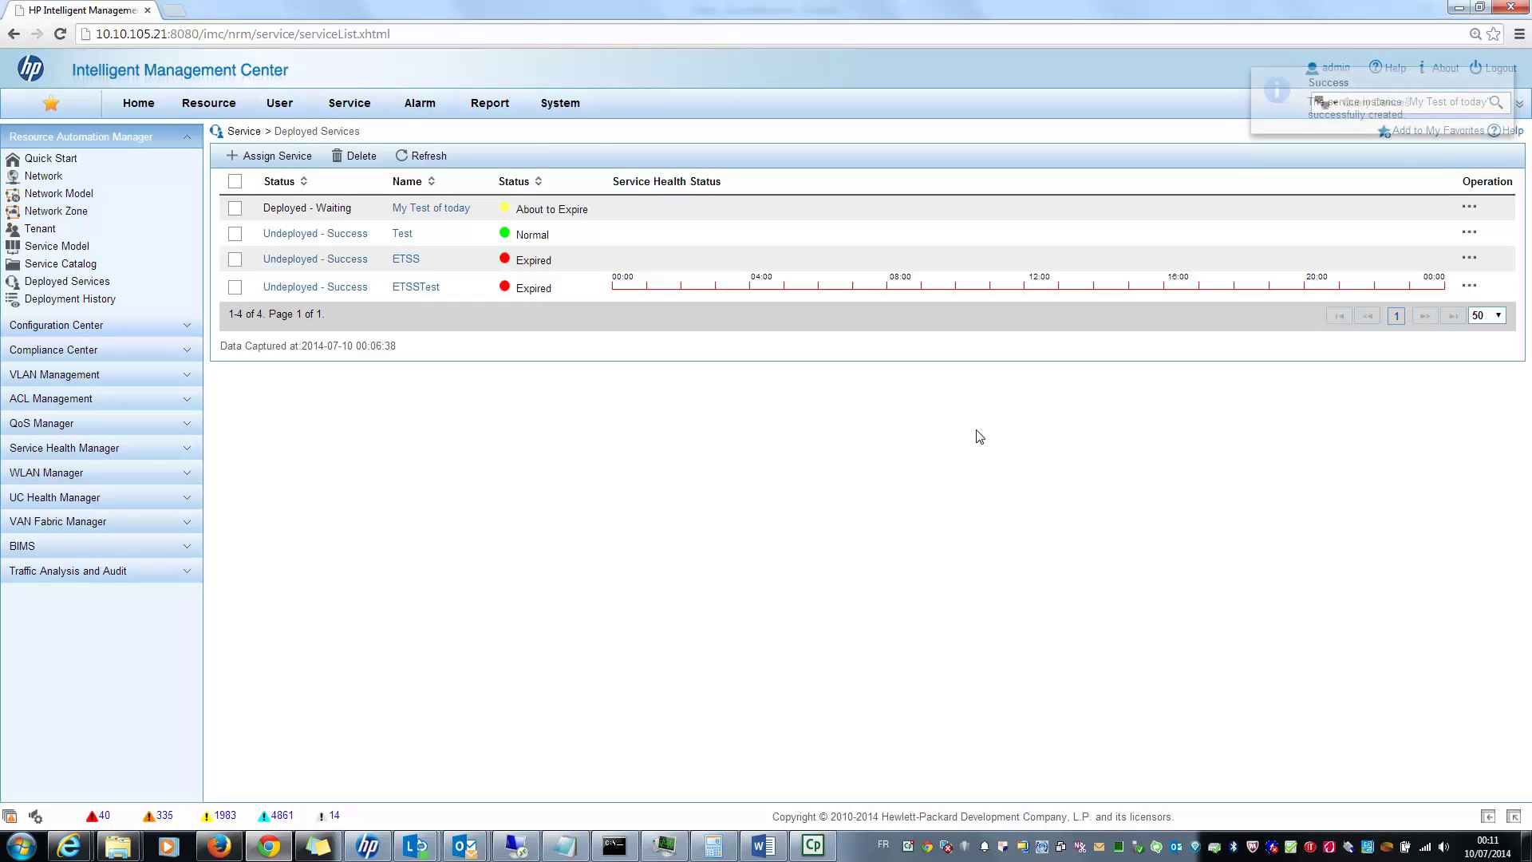
# Step: Refresh the Deployed Services list twice until My Test of today reaches Deployed - Success
pyautogui.click(441, 160)
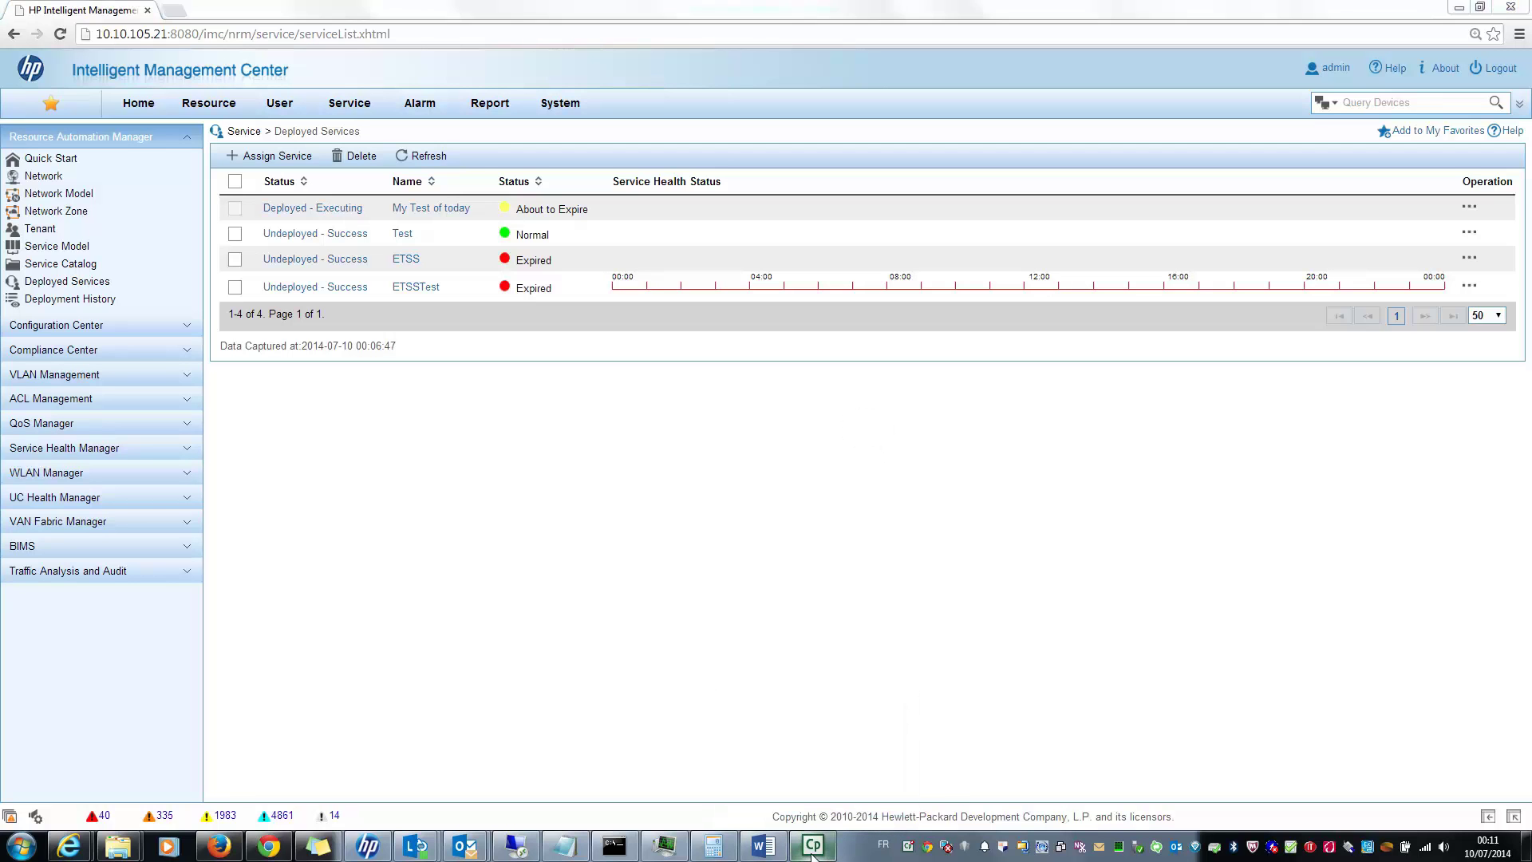
pyautogui.click(441, 158)
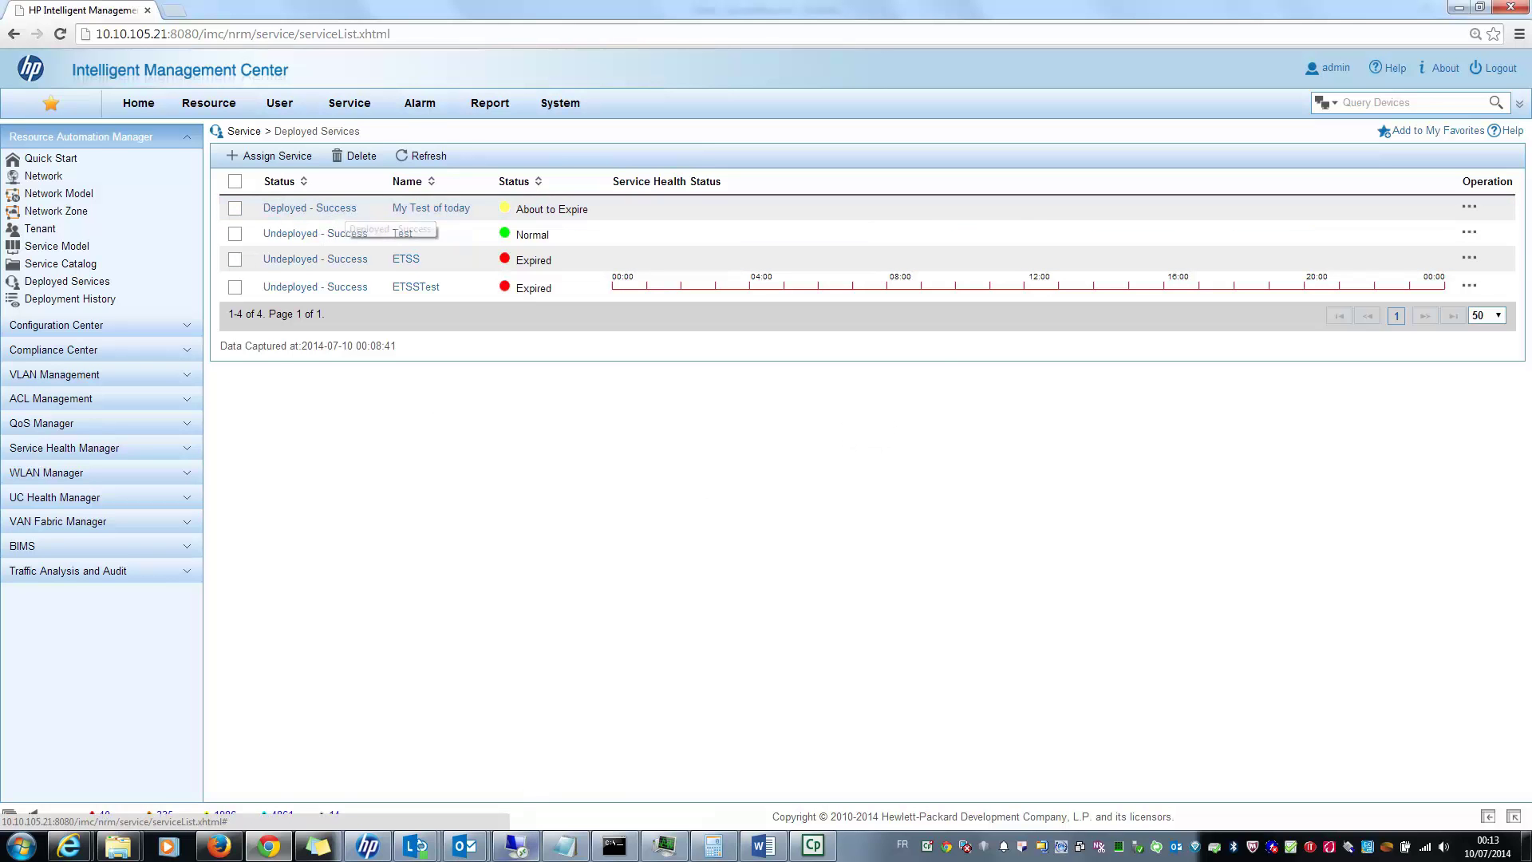
# Step: Check the running ping replies, then launch a Remote Desktop connection to 10.10.11.102 via mstsc
pyautogui.click(615, 845)
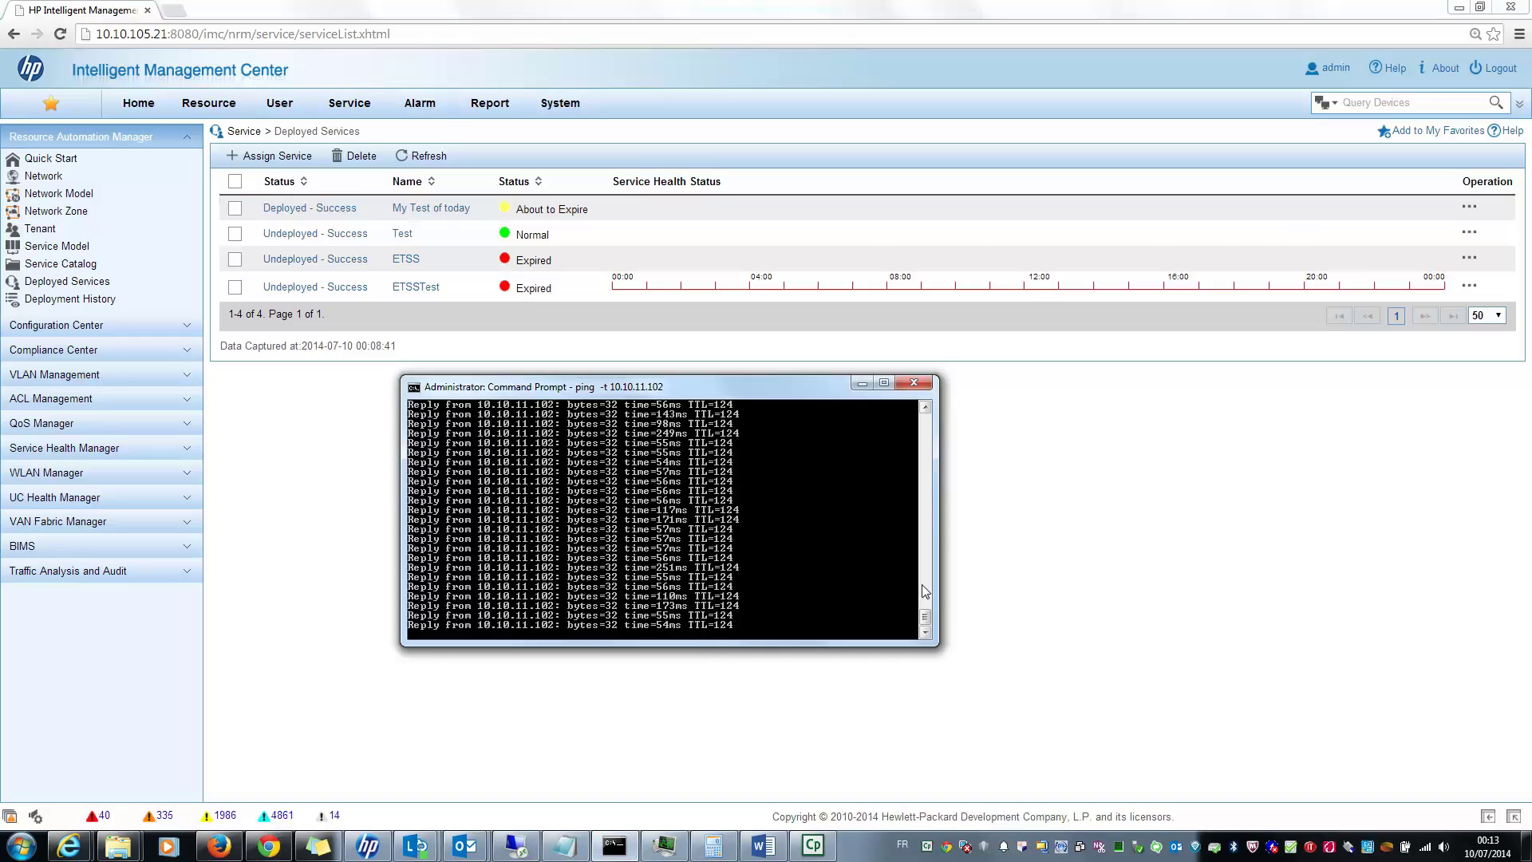
pyautogui.click(926, 486)
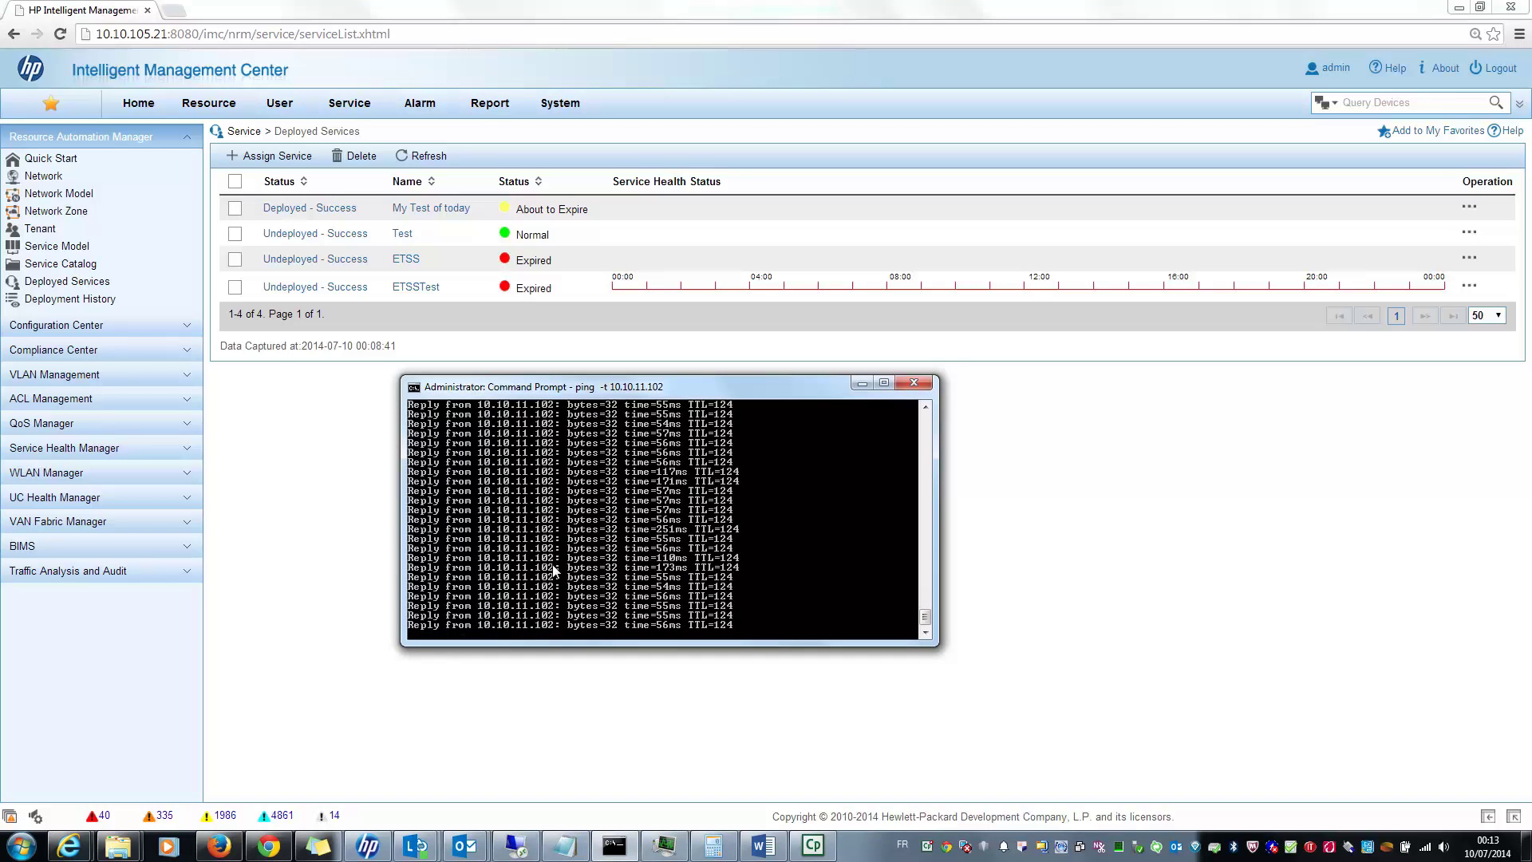
pyautogui.click(22, 849)
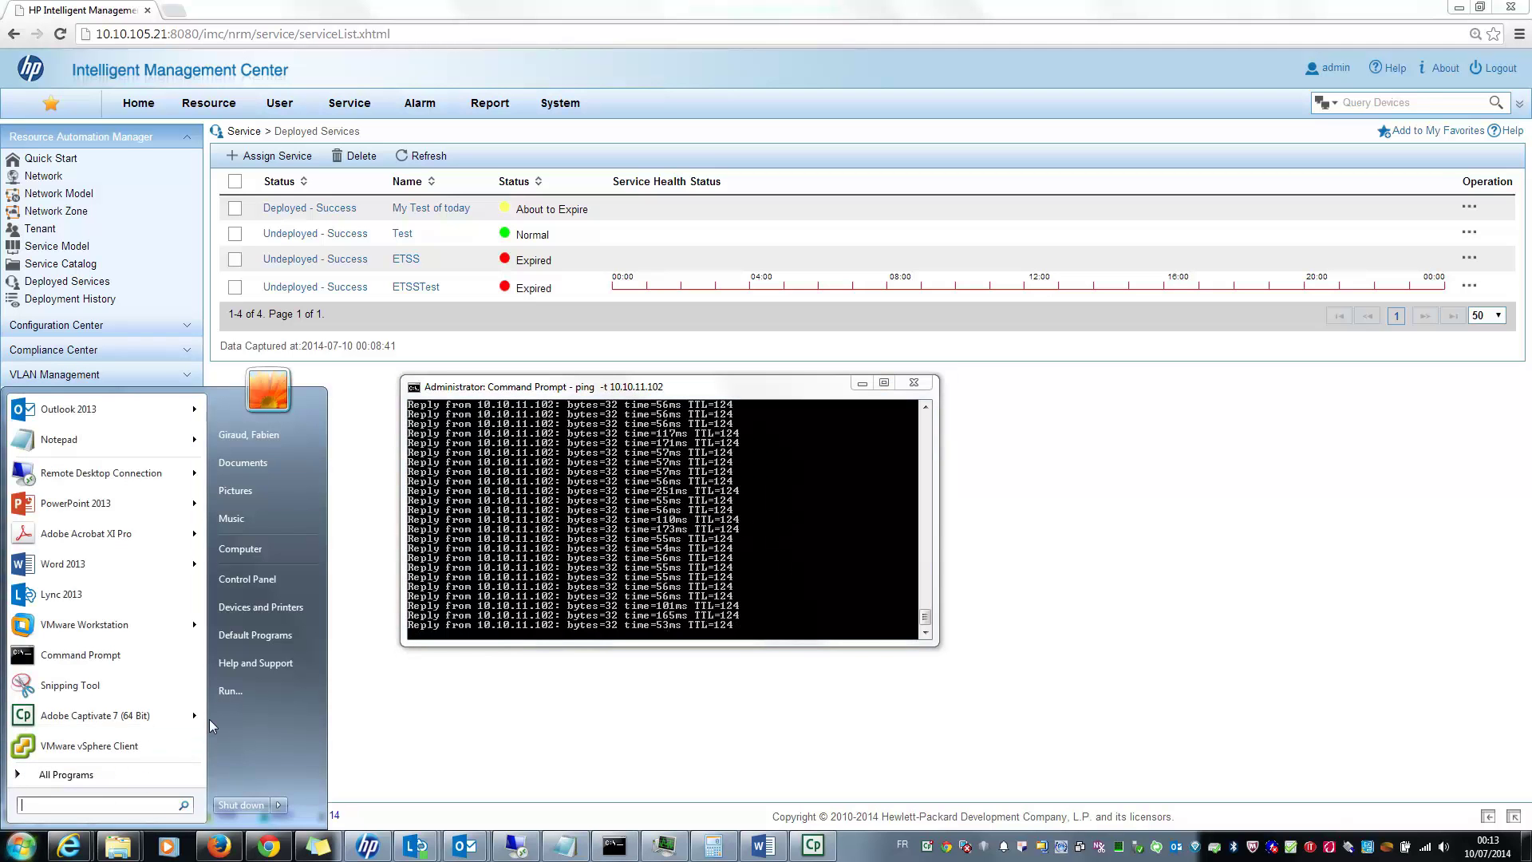
pyautogui.write('mstsc')
pyautogui.press('Return')
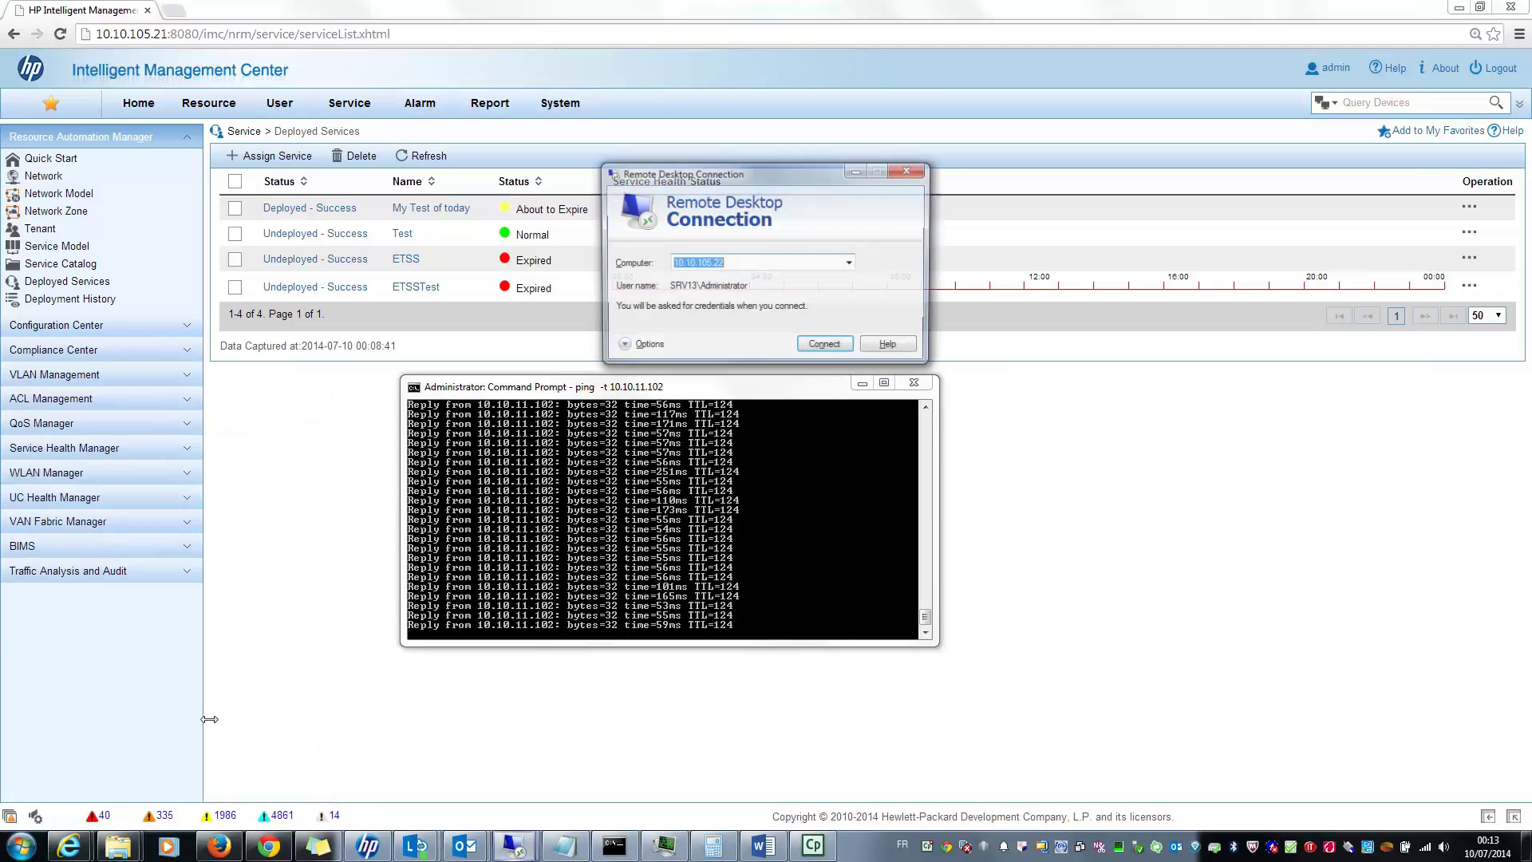
pyautogui.write('10.10.')
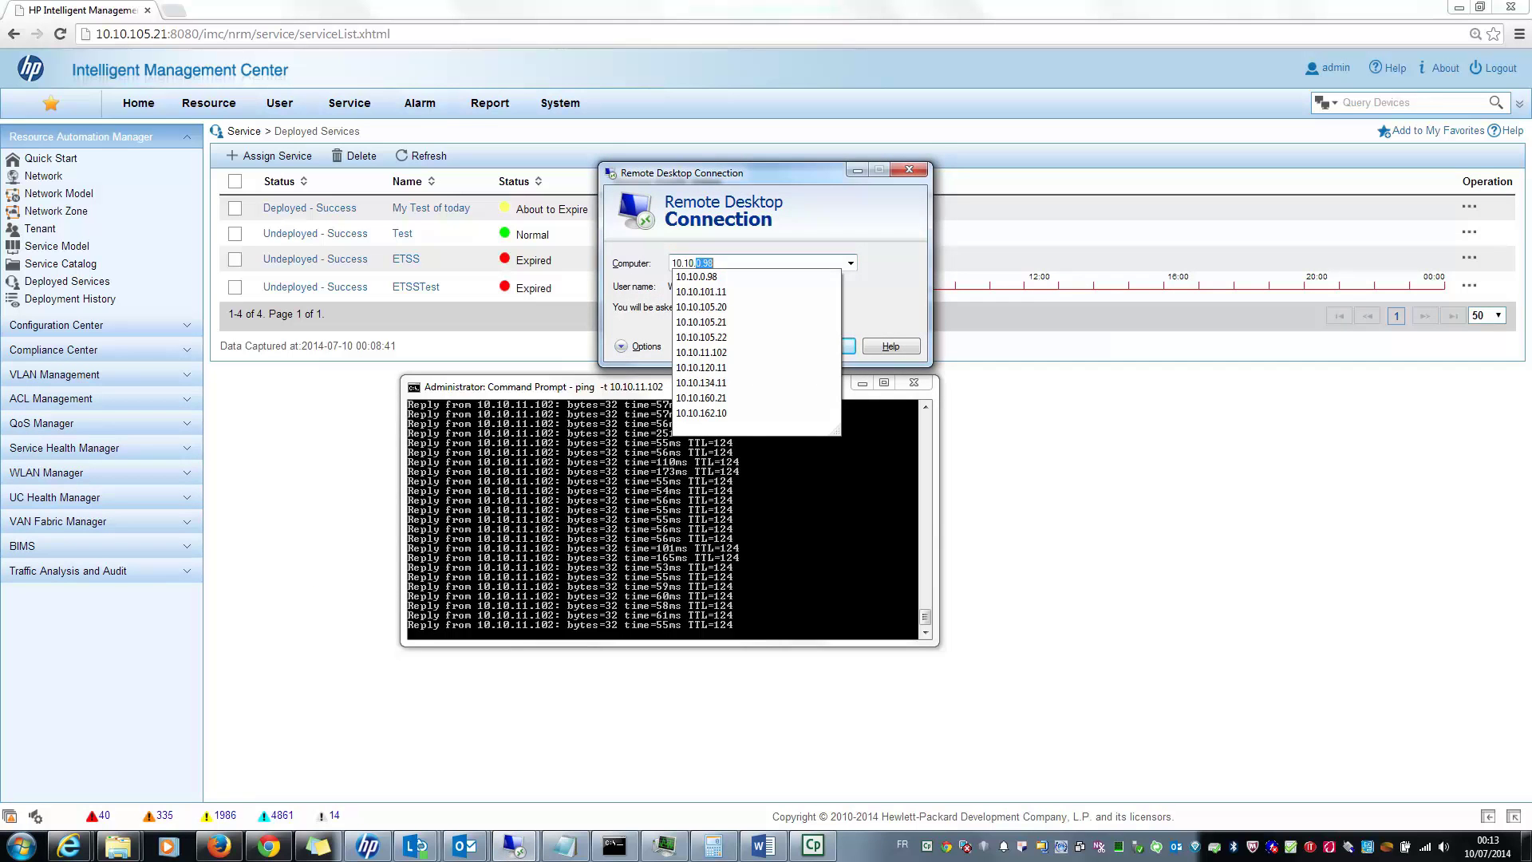
pyautogui.write('11.10')
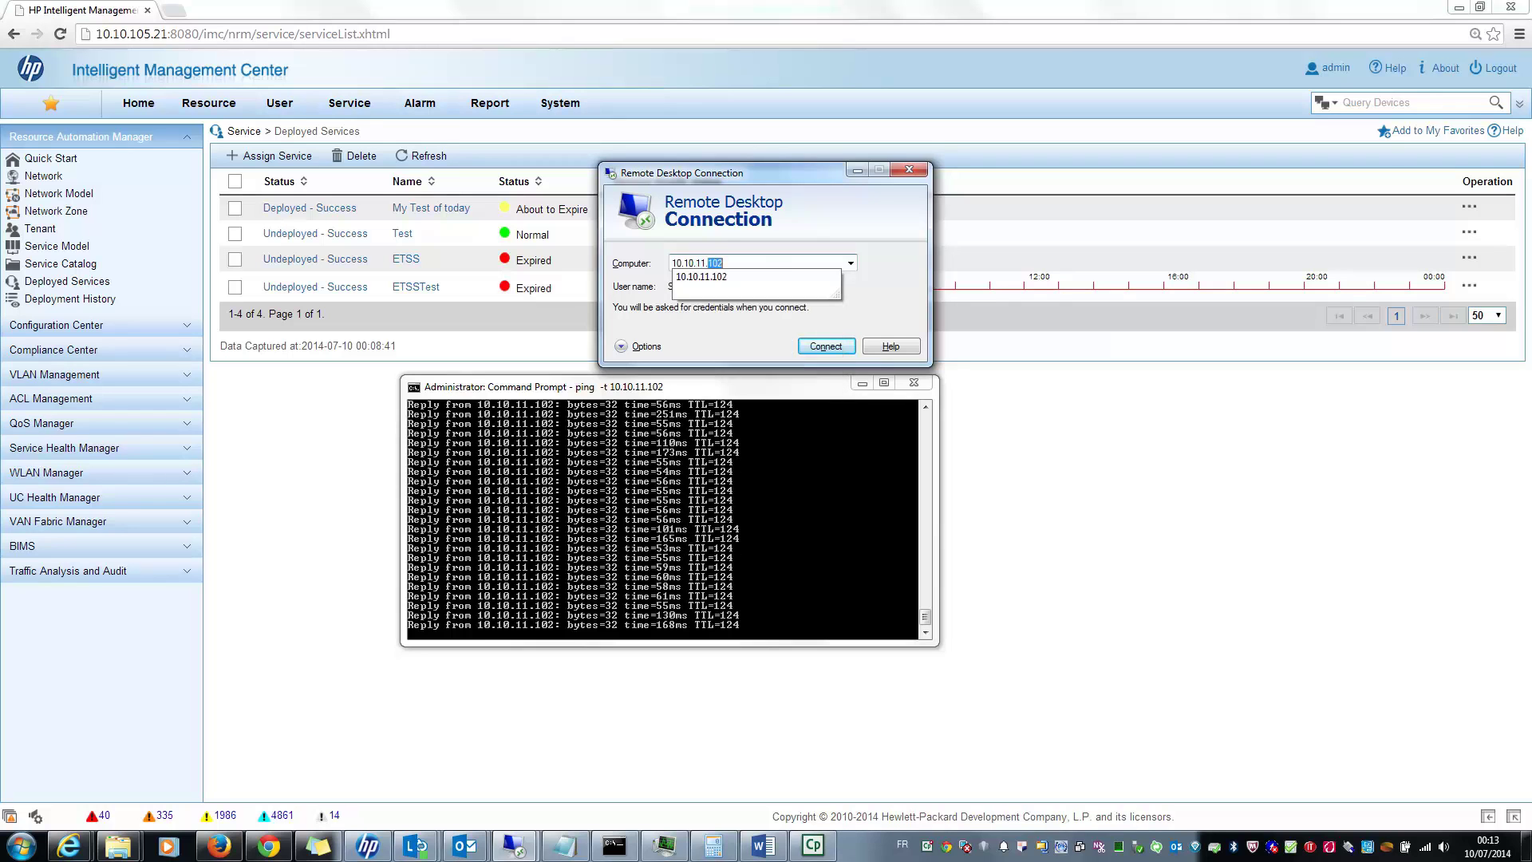
pyautogui.write('2')
pyautogui.press('Return')
# Step: Trust the remote machine, then dismiss the smart card logon, logon notice and unsafe shutdown messages
pyautogui.click(856, 350)
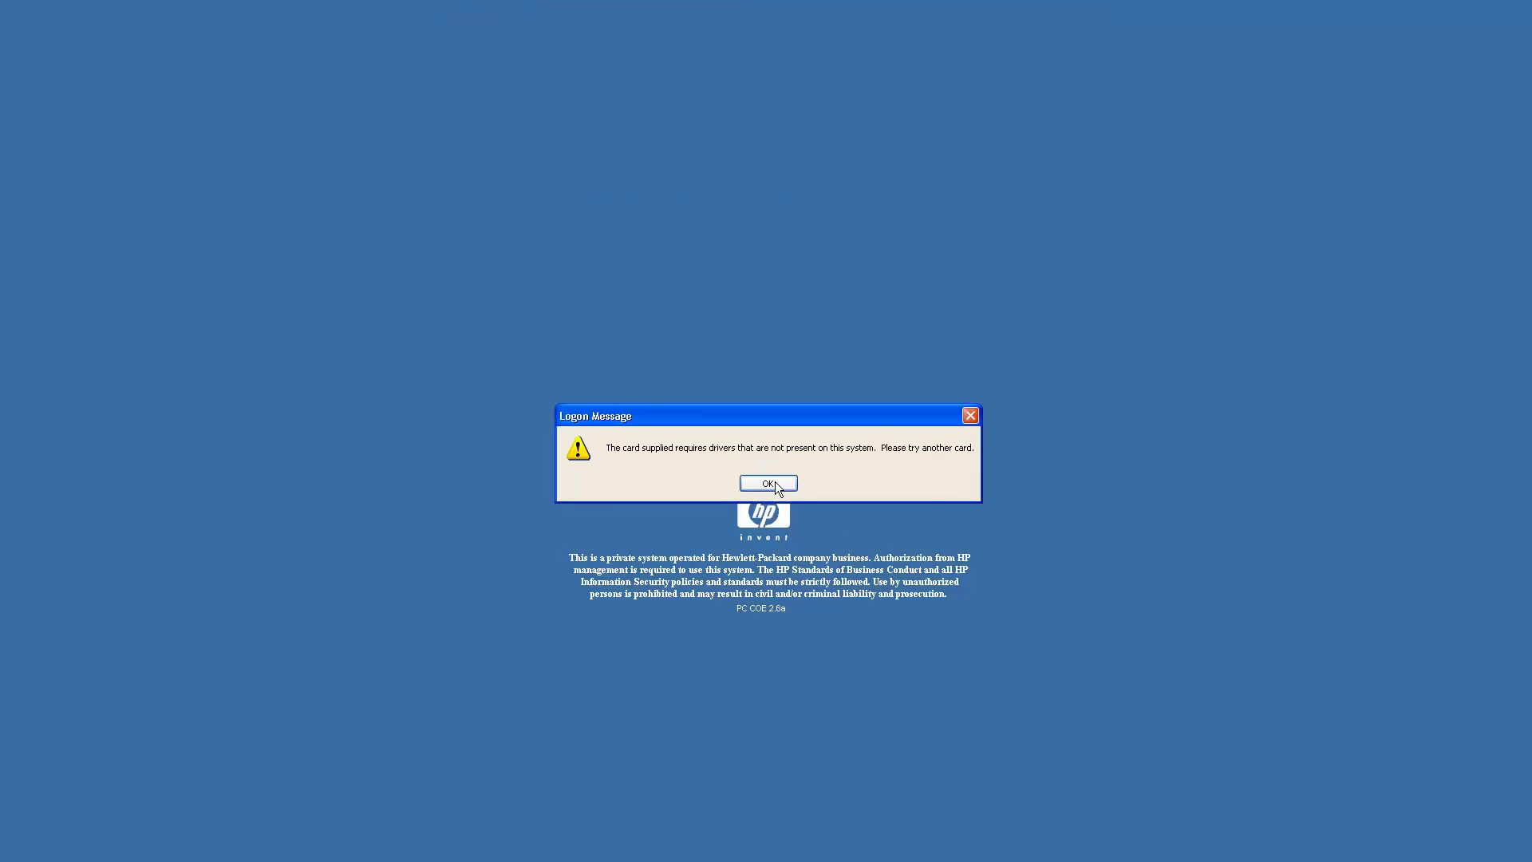
pyautogui.click(775, 482)
pyautogui.click(766, 449)
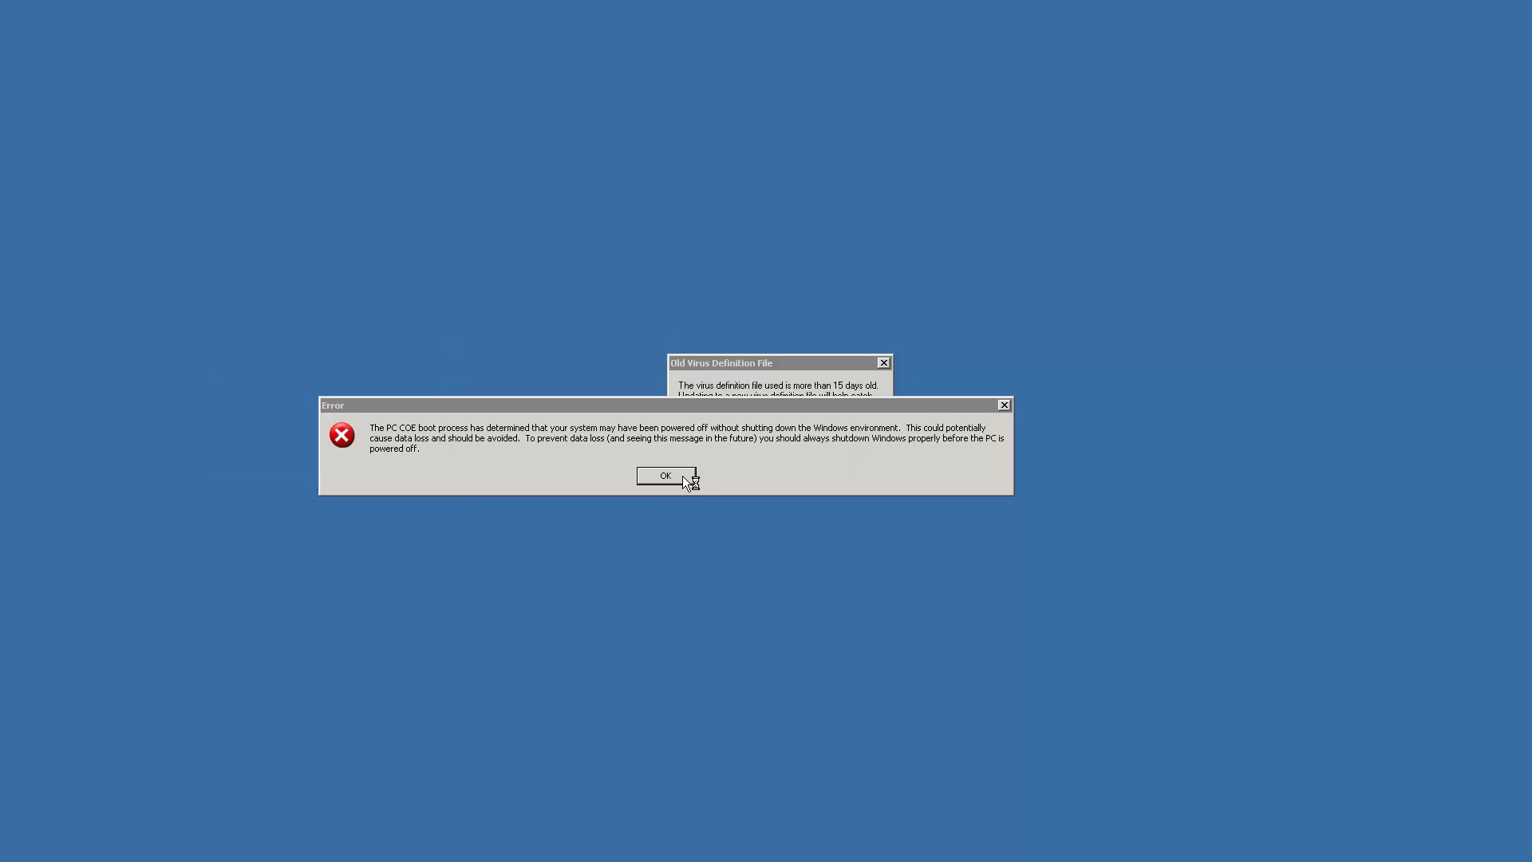
pyautogui.click(665, 476)
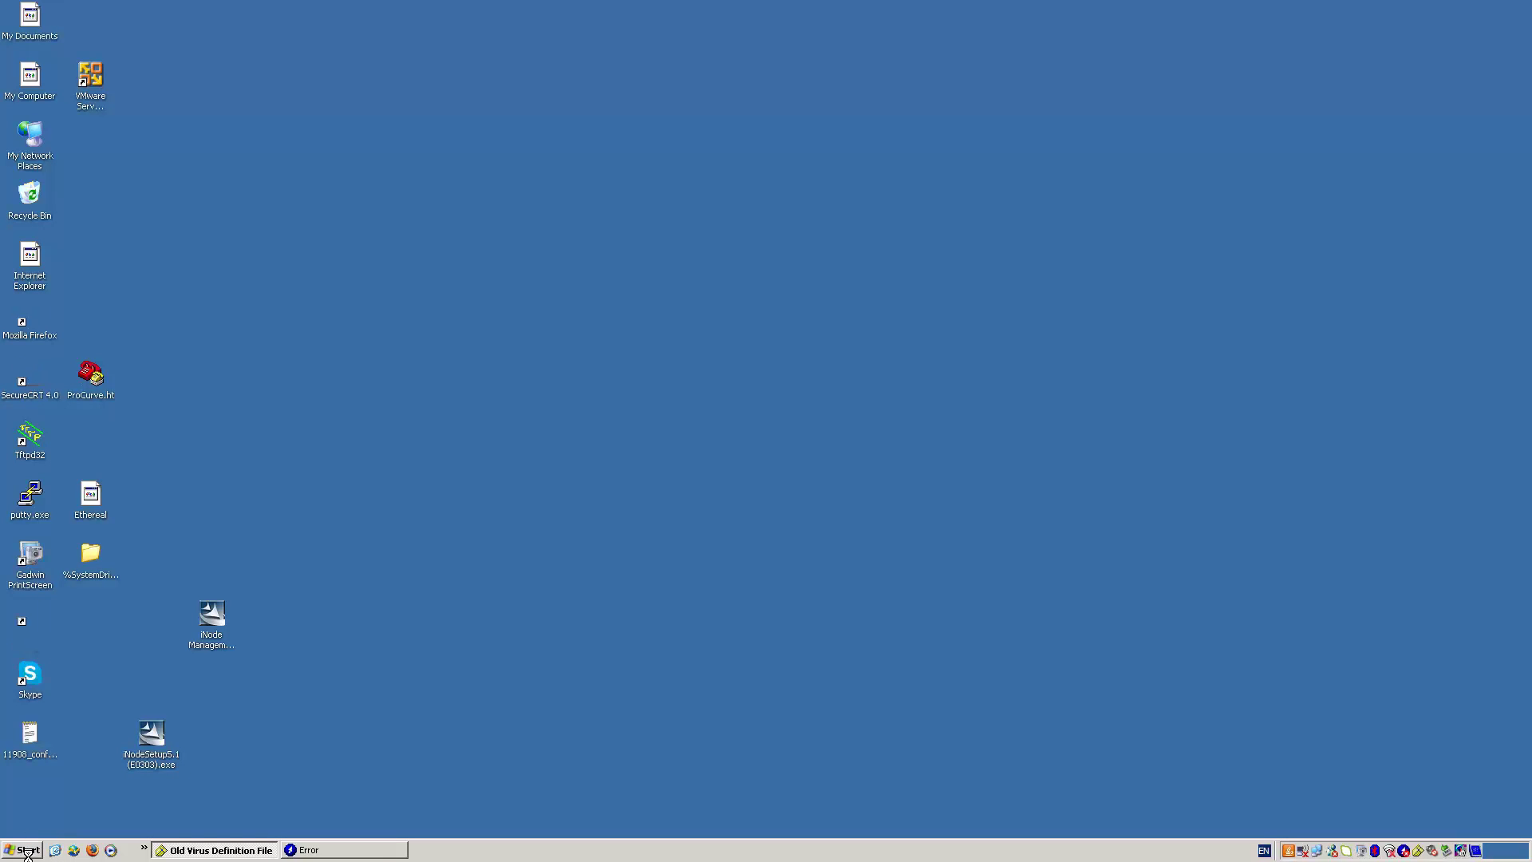
# Step: On the remote machine, open Command Prompt and ping 10.10.152.108
pyautogui.click(25, 851)
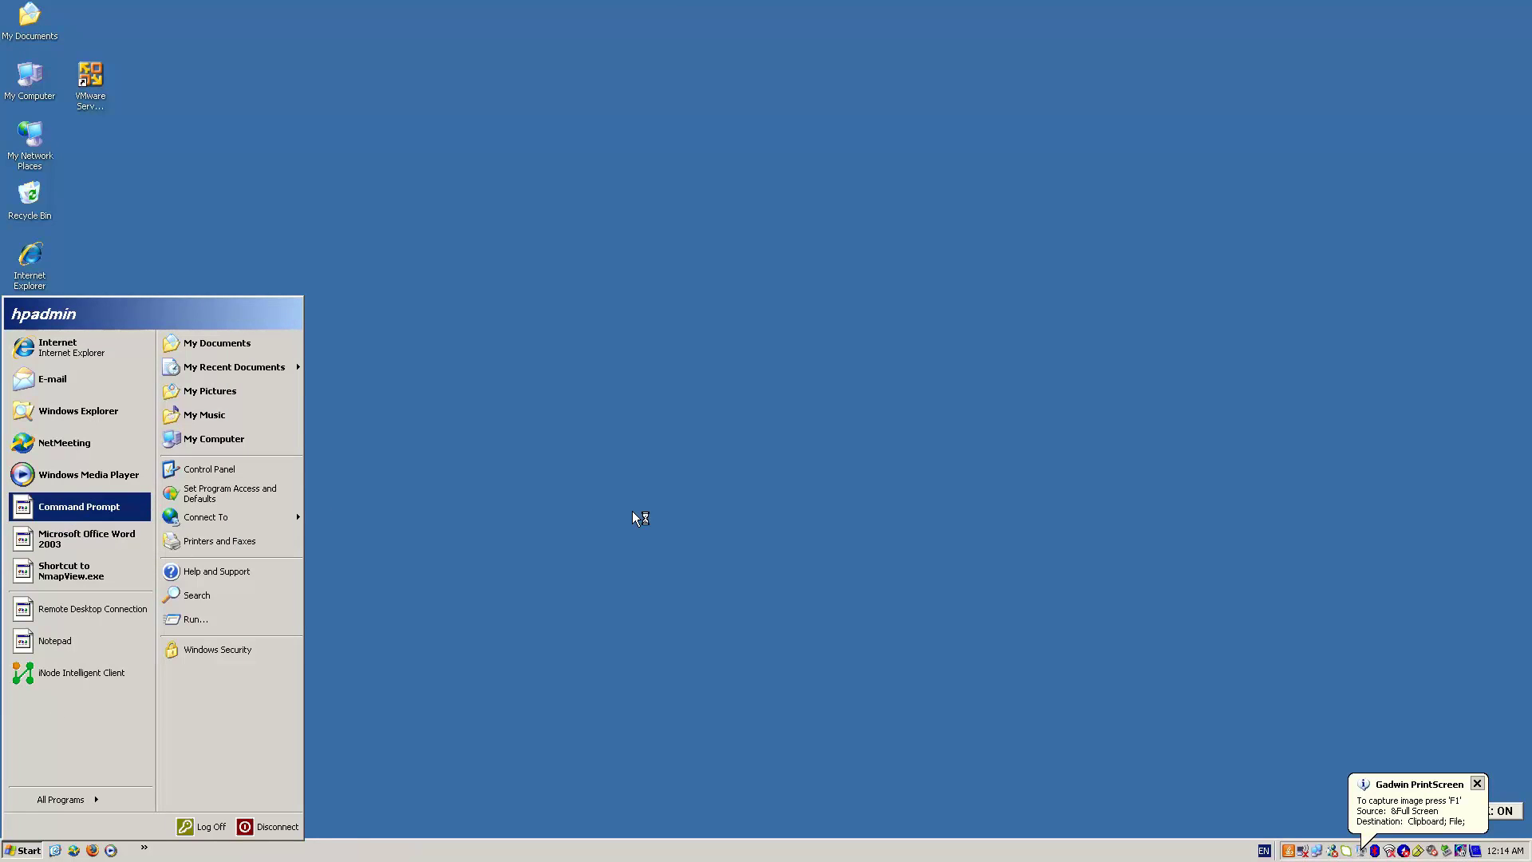
pyautogui.press('Return')
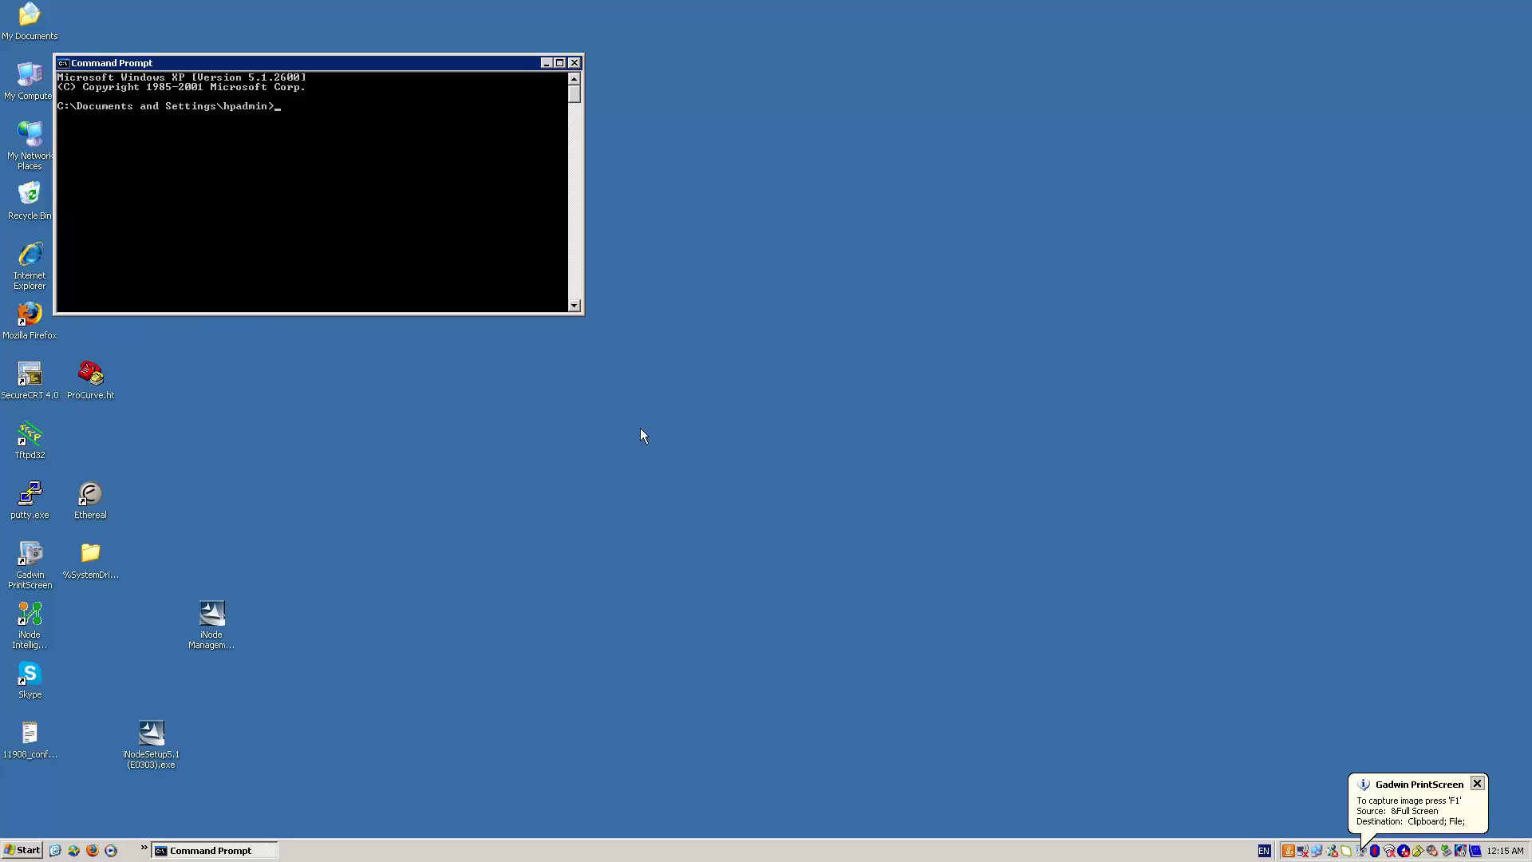
pyautogui.write('ping 10.10.152.108')
pyautogui.press('Return')
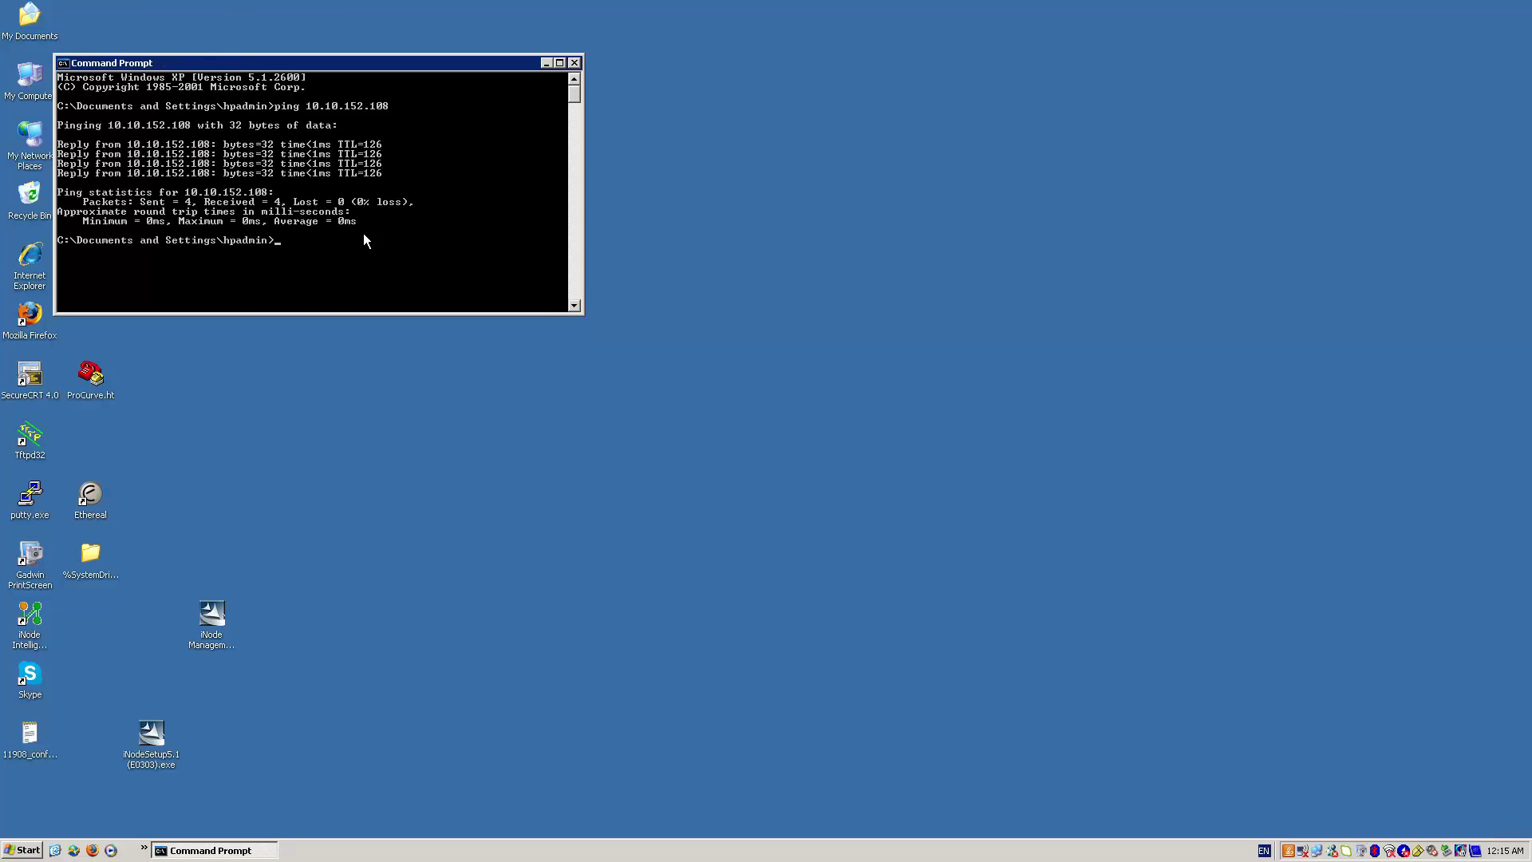
# Step: Minimize the session, stop the local 10.10.11.102 ping, and continuously ping 10.10.152.108 instead
pyautogui.moveTo(825, 4)
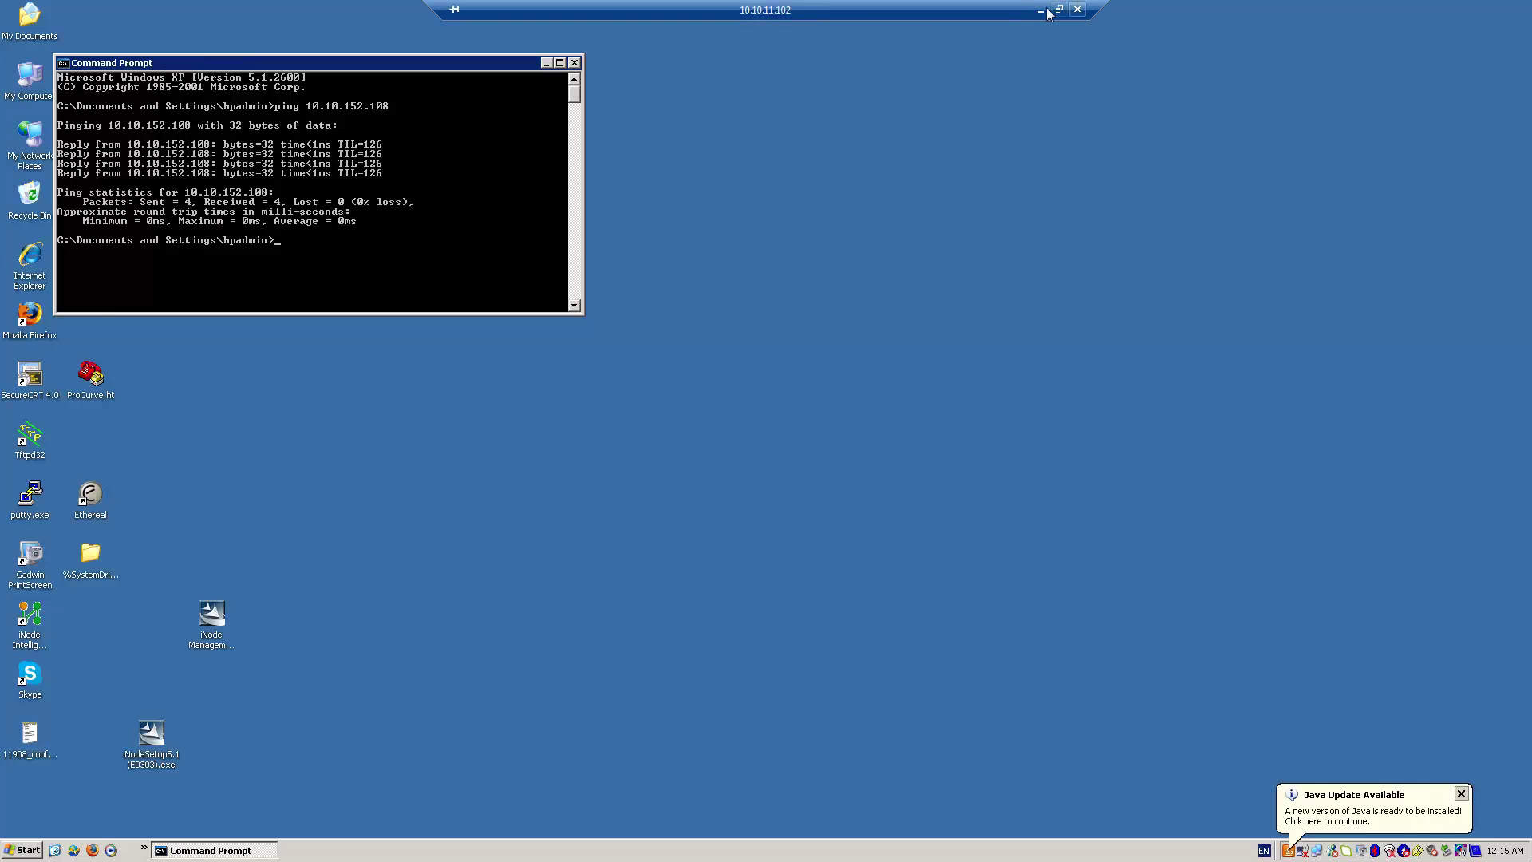
pyautogui.click(1041, 11)
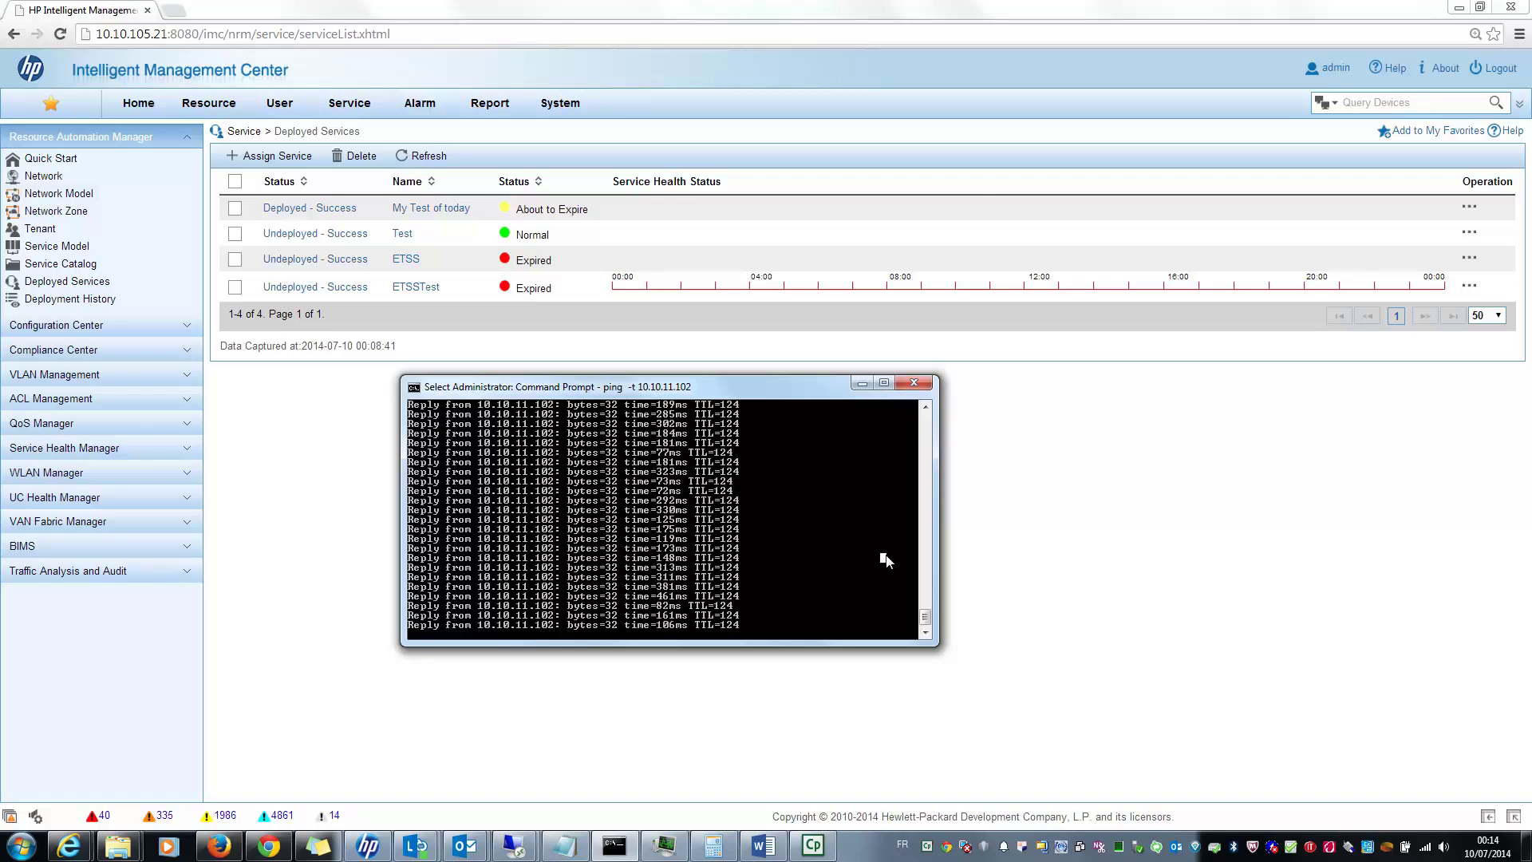
pyautogui.rightClick(886, 557)
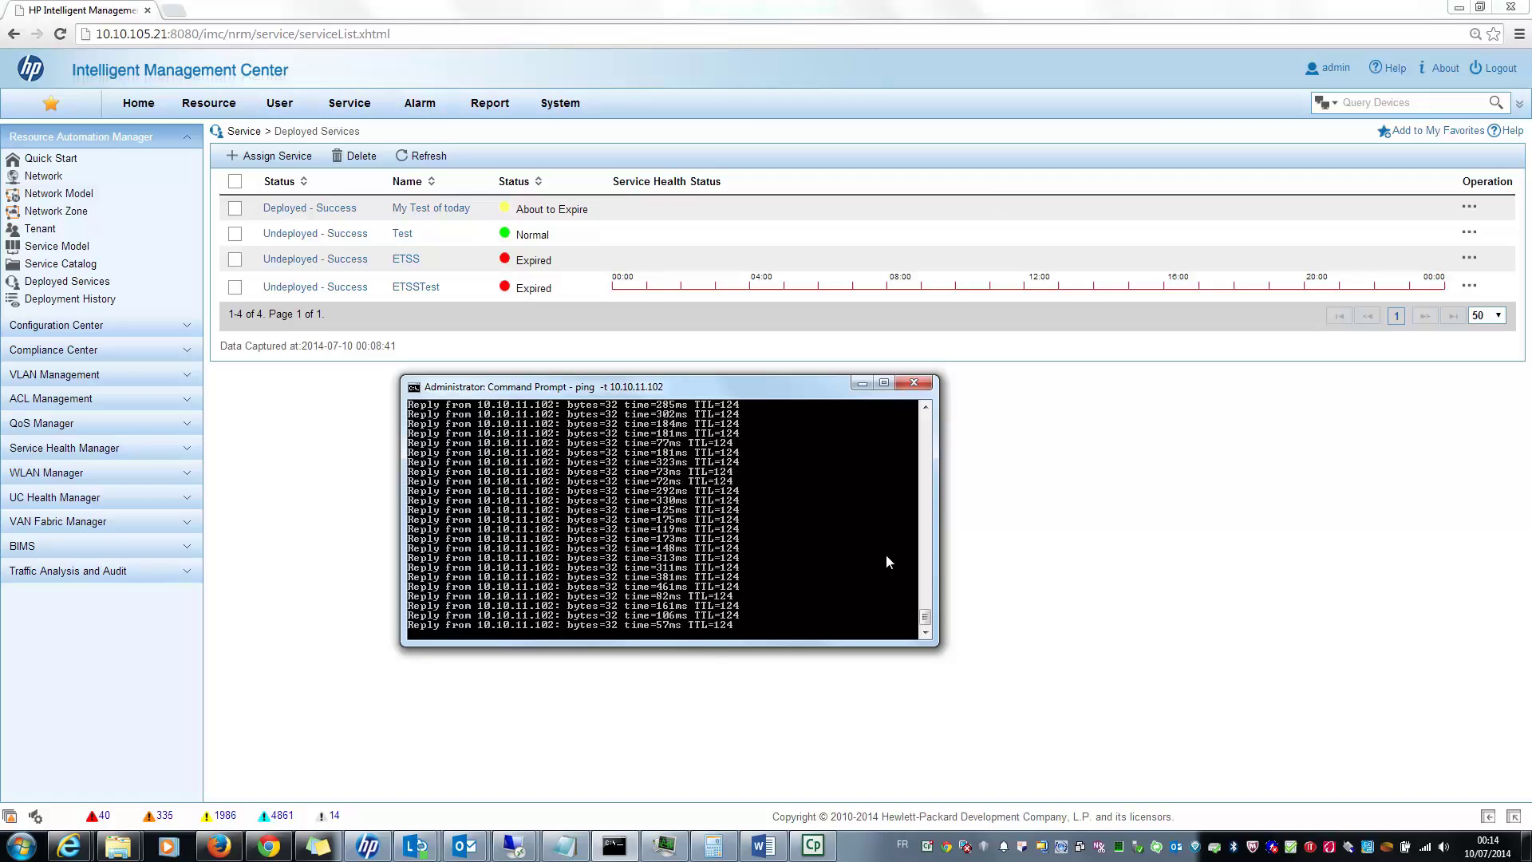
pyautogui.hotkey('ctrl', 'c')
pyautogui.press('Up')
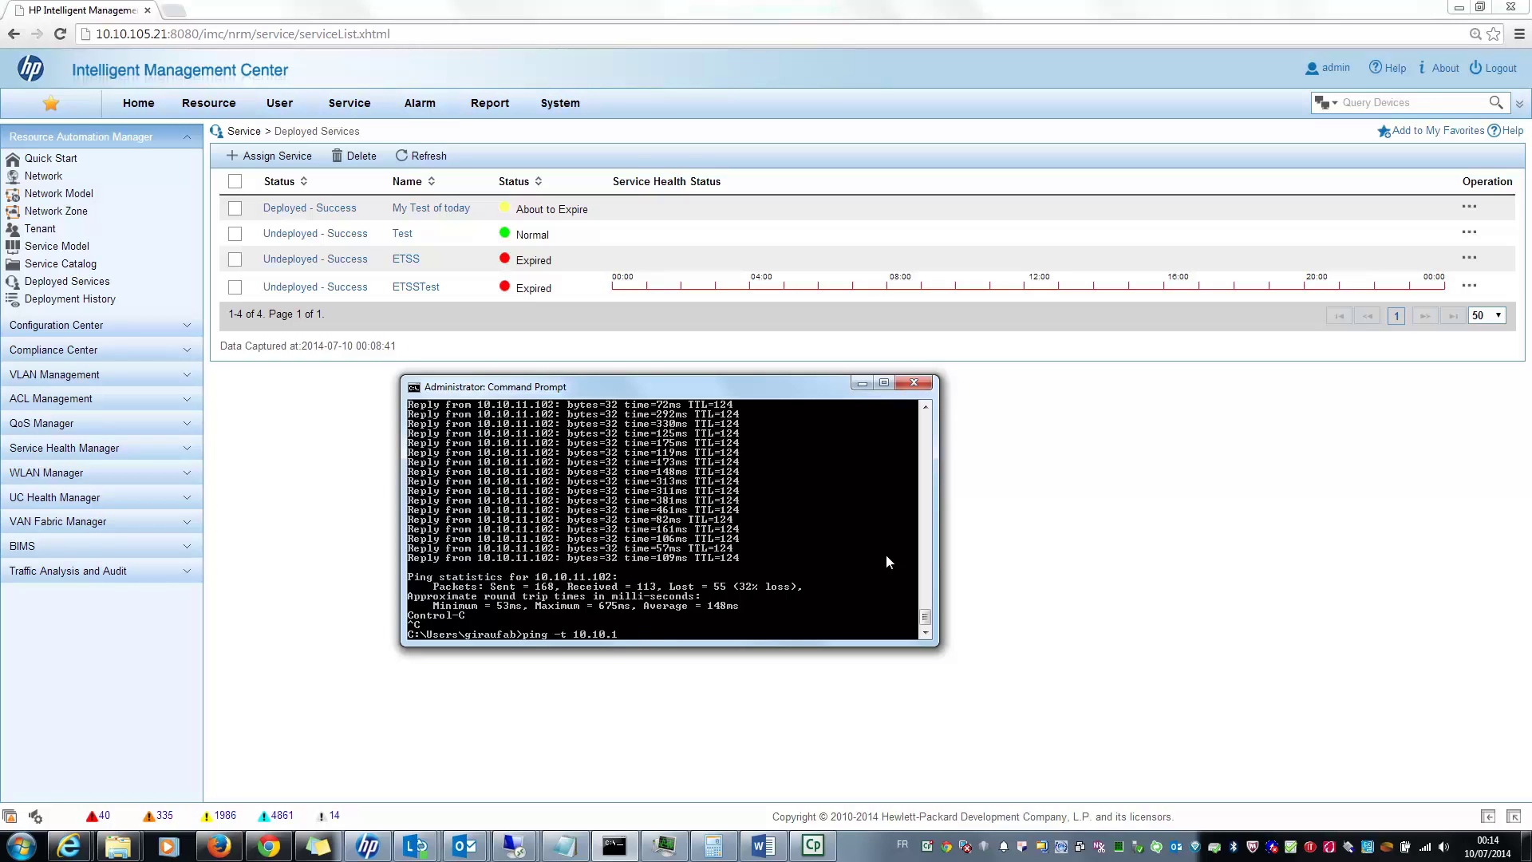
pyautogui.write('152.108')
pyautogui.press('Return')
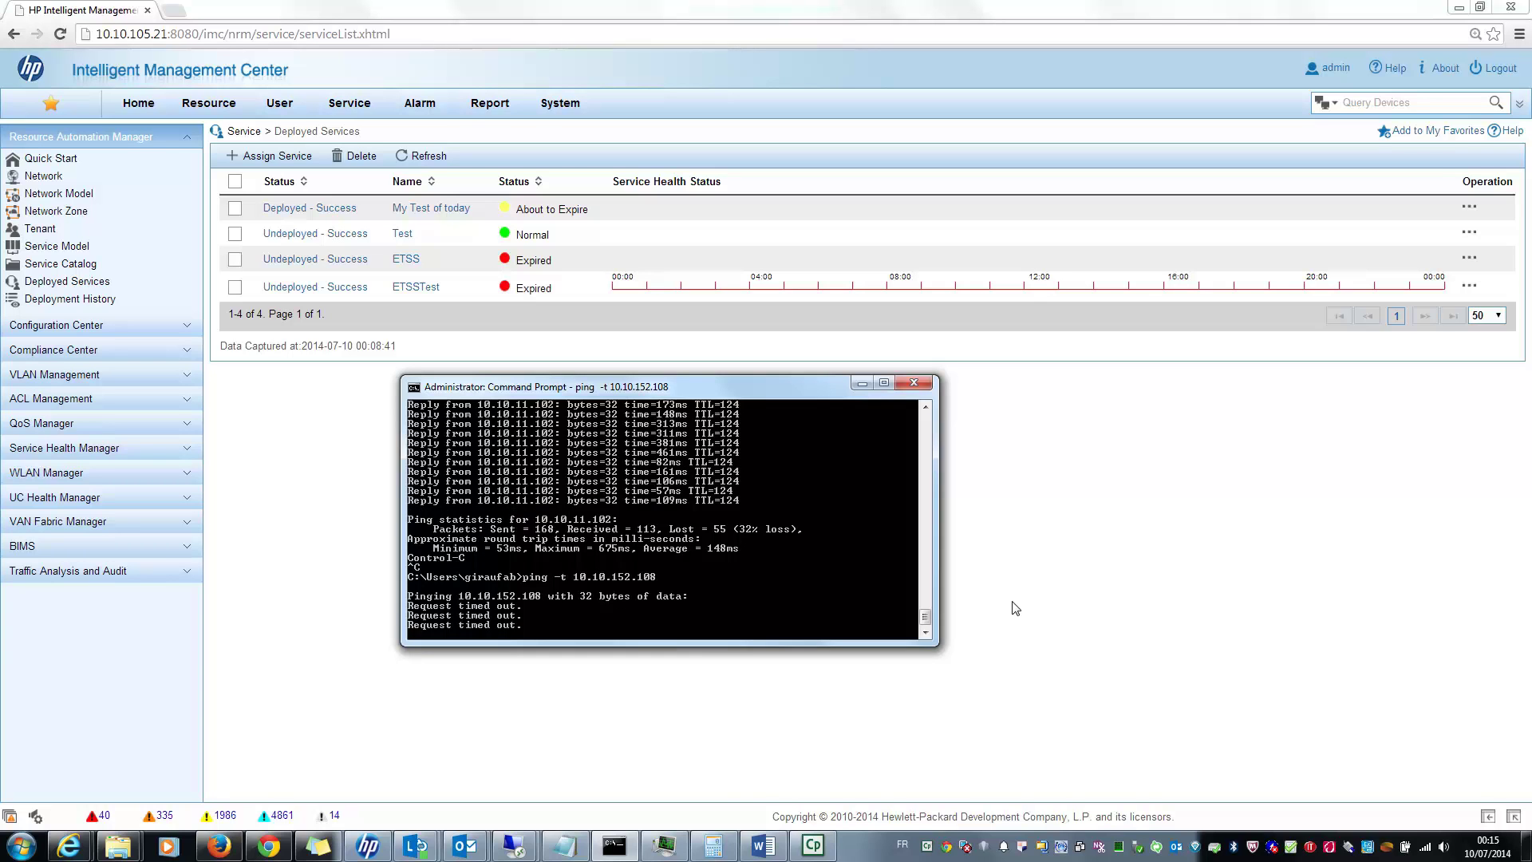
pyautogui.click(1015, 609)
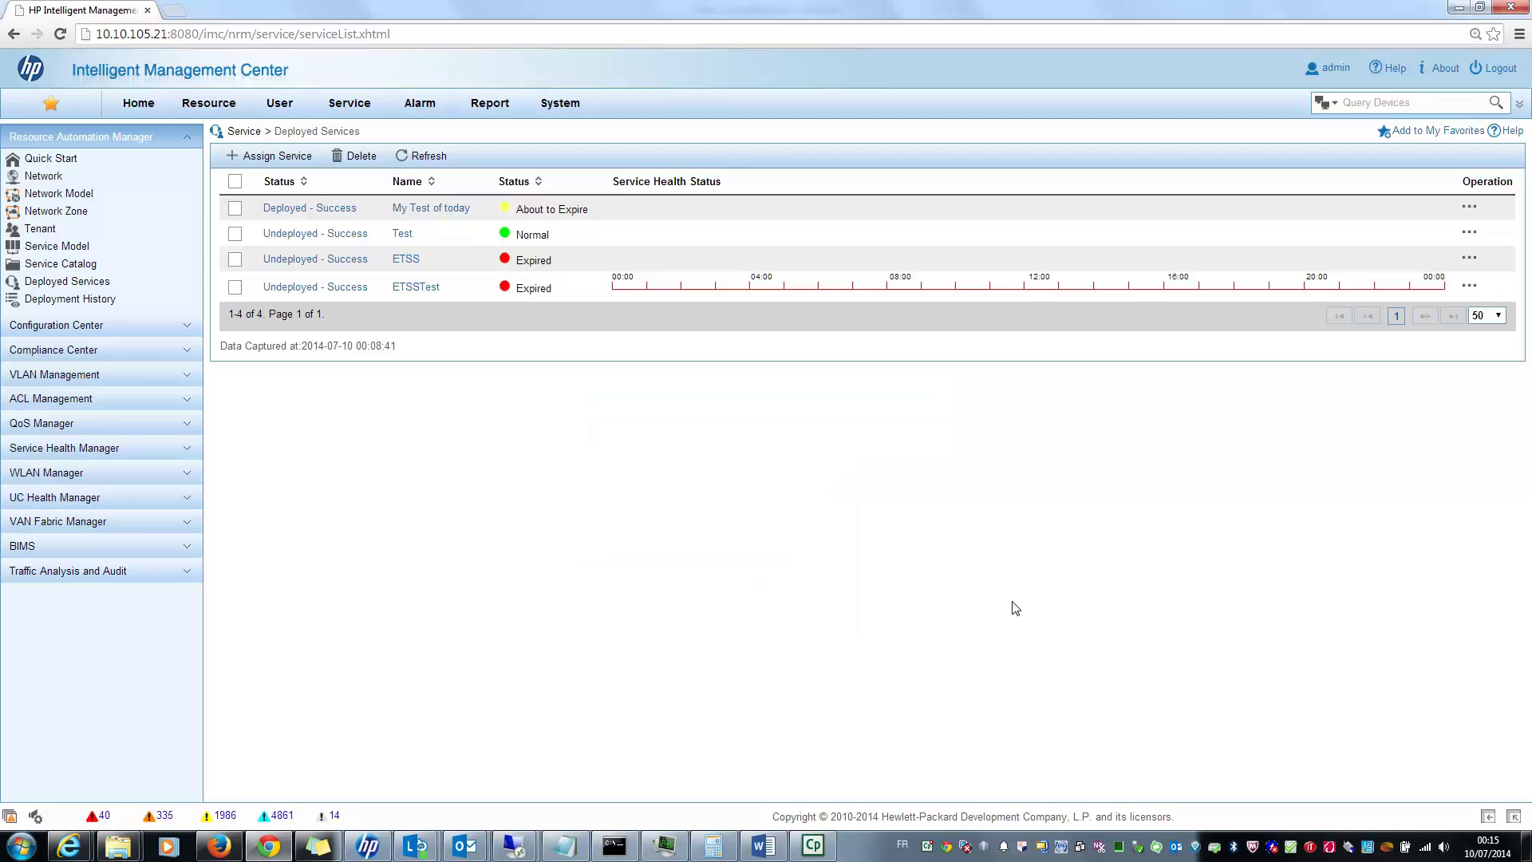
# Step: Open Deployment Details for My Test of today, scroll through its operations, then close the window
pyautogui.click(336, 210)
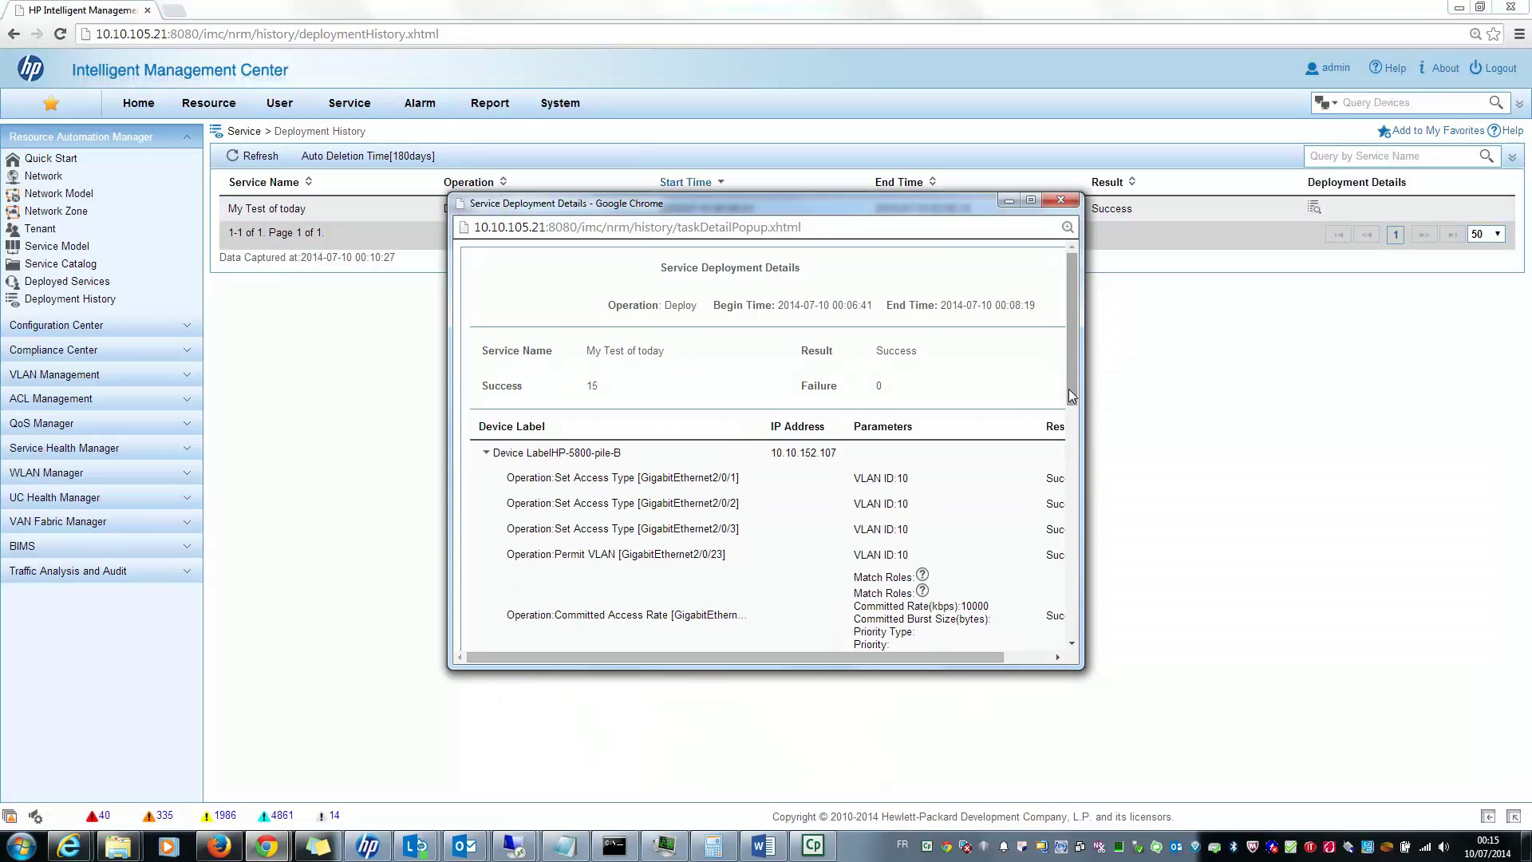
pyautogui.moveTo(1072, 375); pyautogui.dragTo(1050, 653)
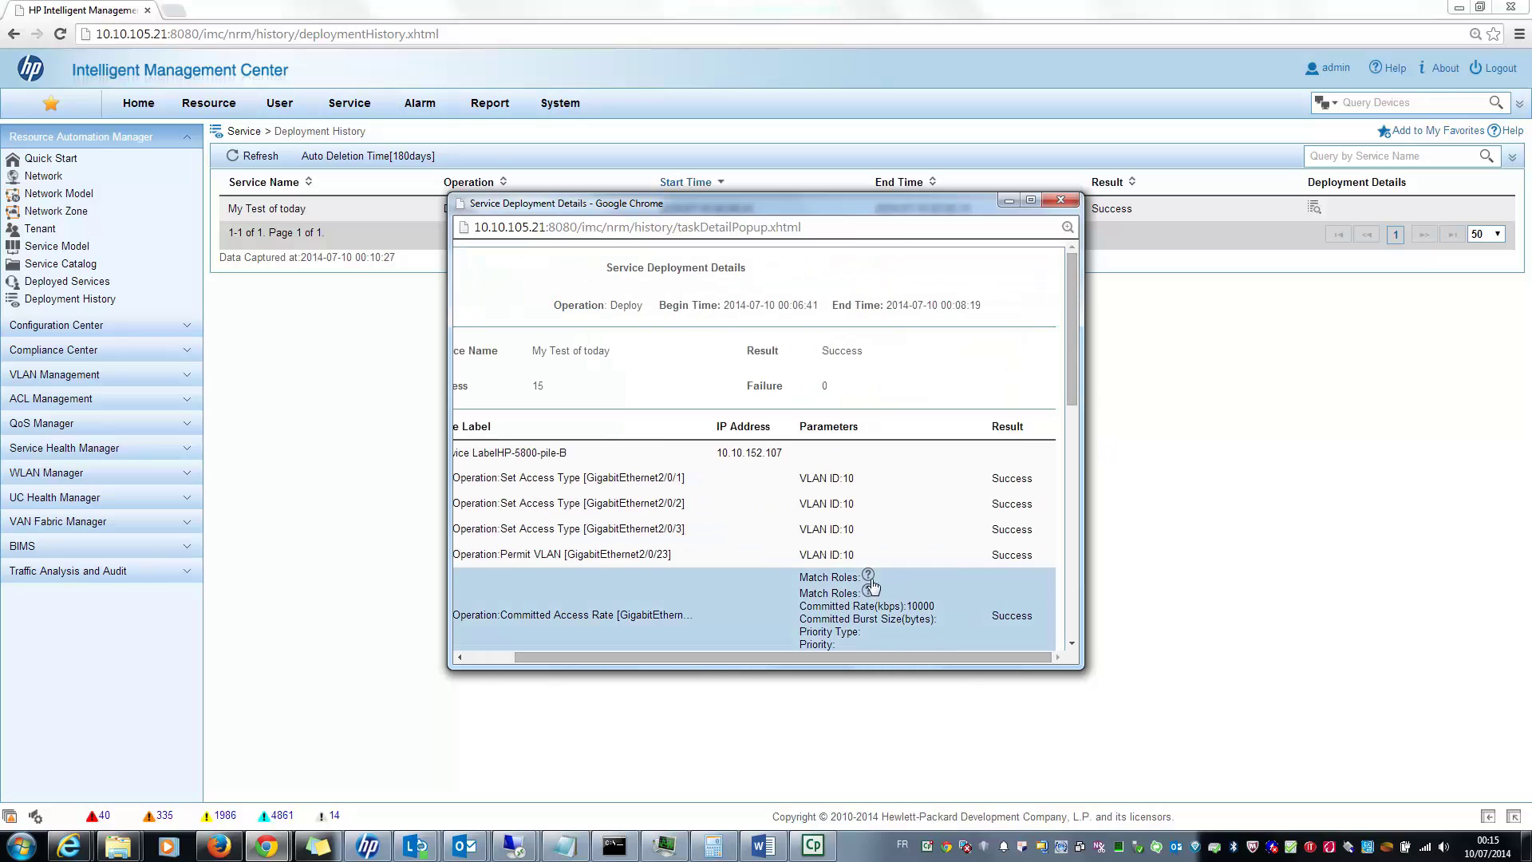
pyautogui.moveTo(871, 581)
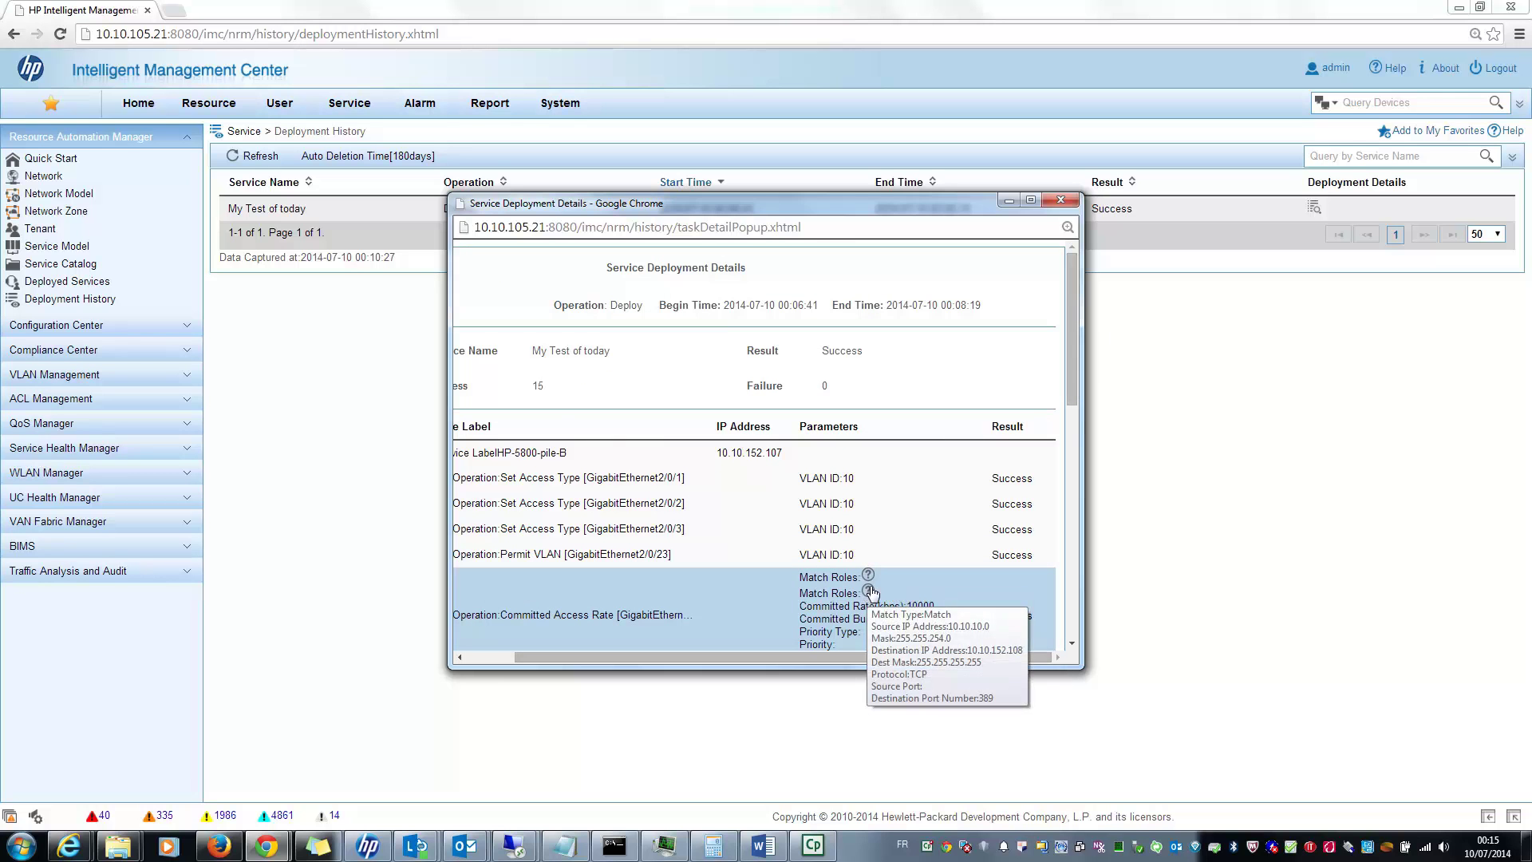
pyautogui.scroll(-3, 950, 538)
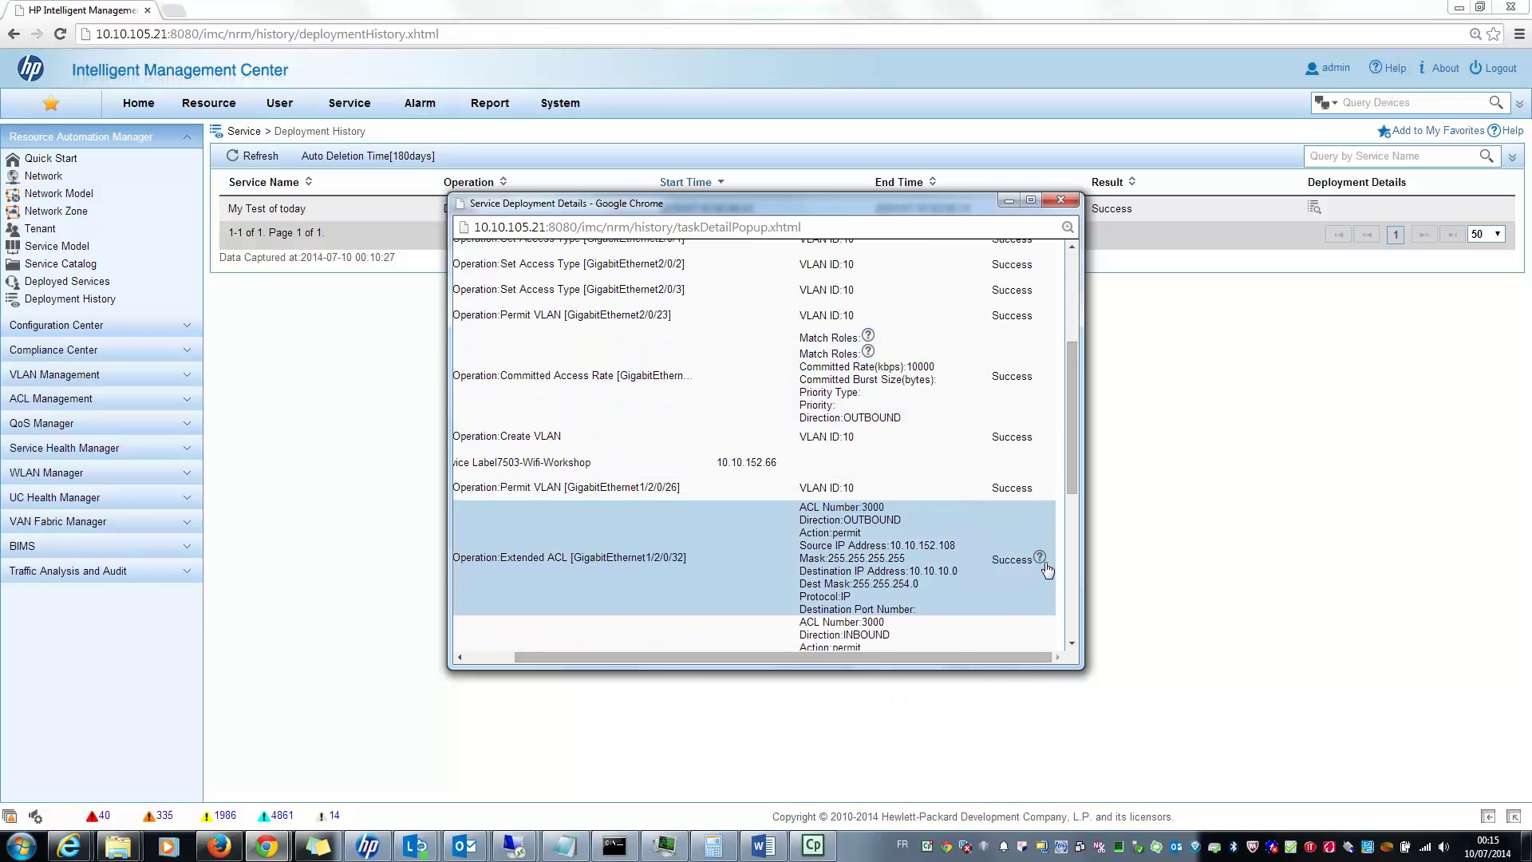
pyautogui.moveTo(1041, 559)
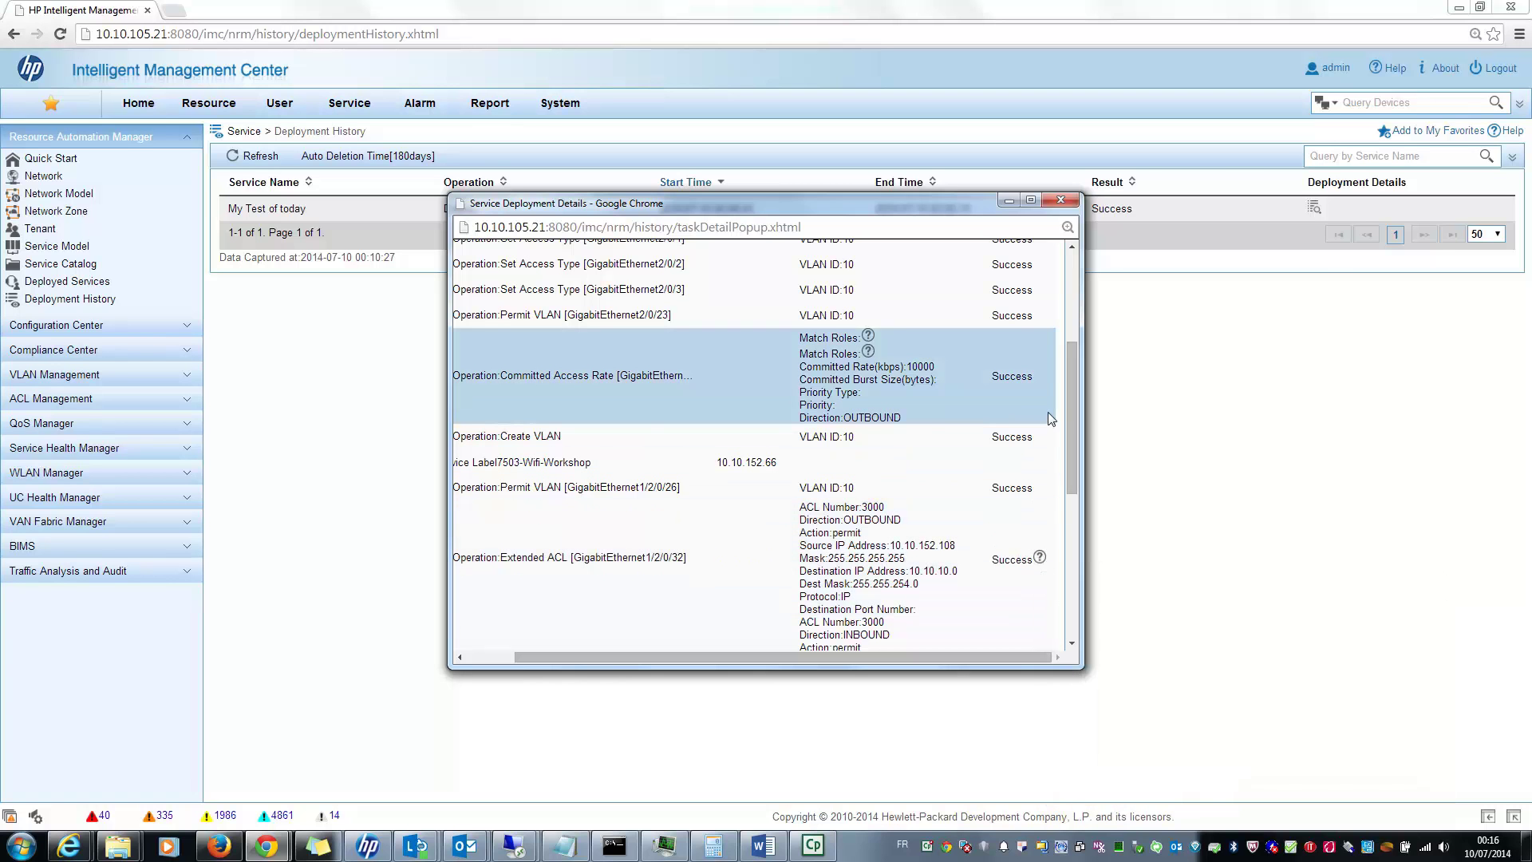
pyautogui.click(1060, 202)
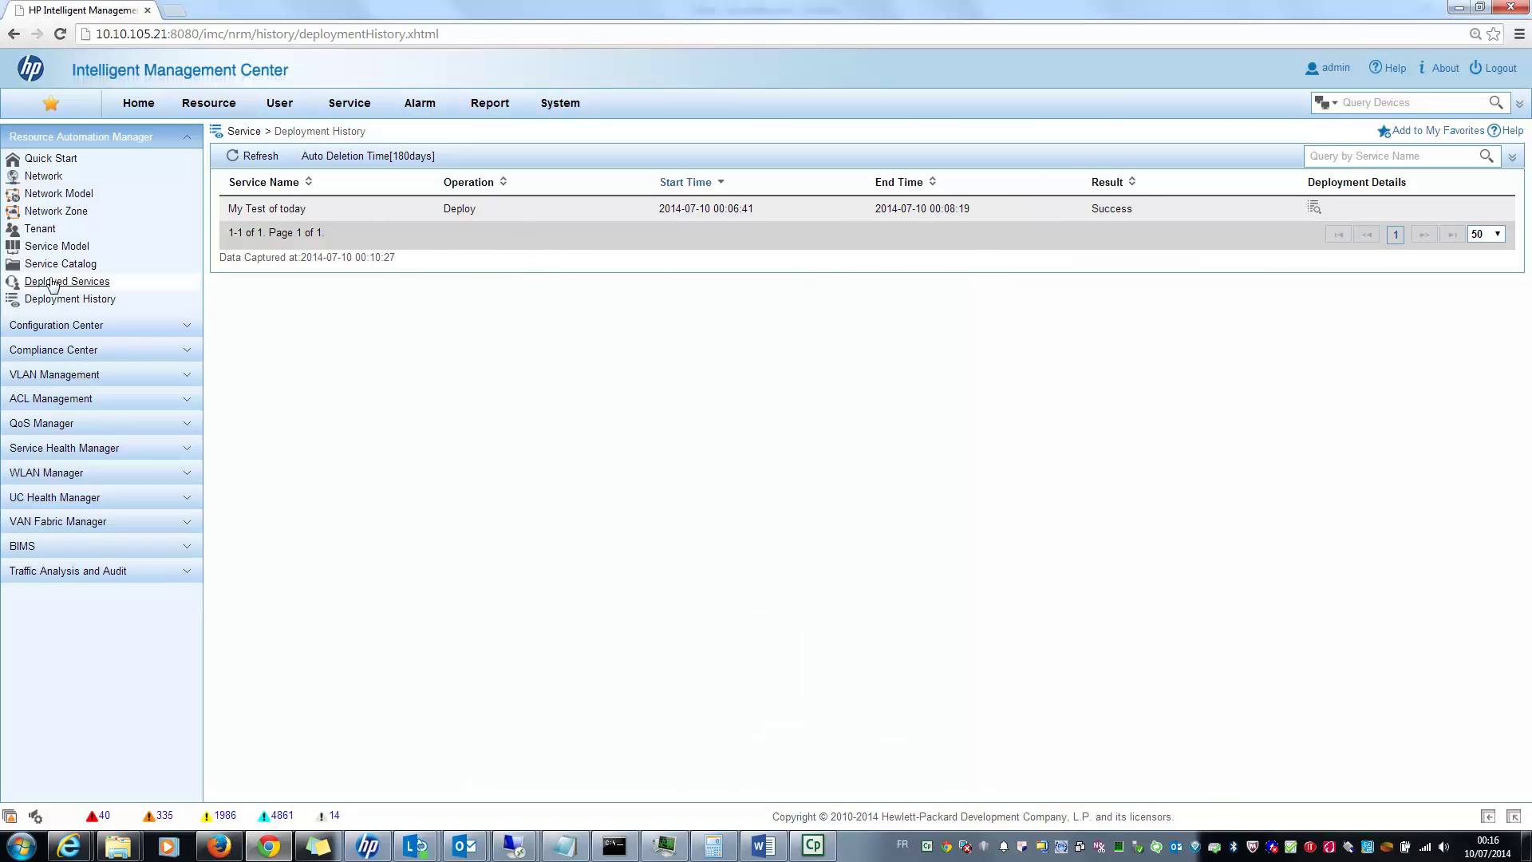
# Step: Open the tenant list and view the tenant Monitor overview
pyautogui.click(39, 229)
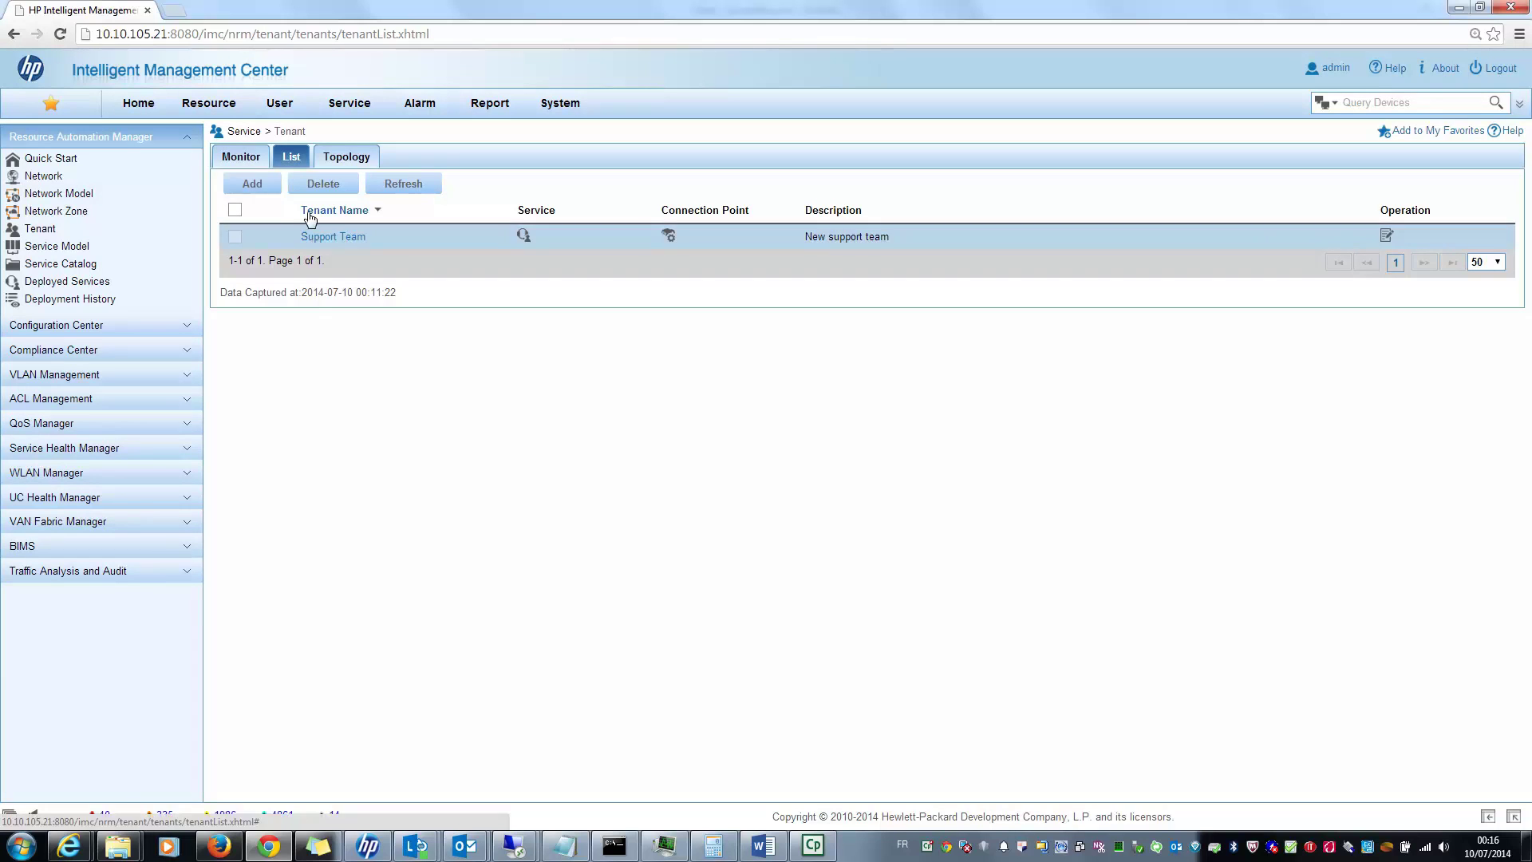
pyautogui.click(242, 159)
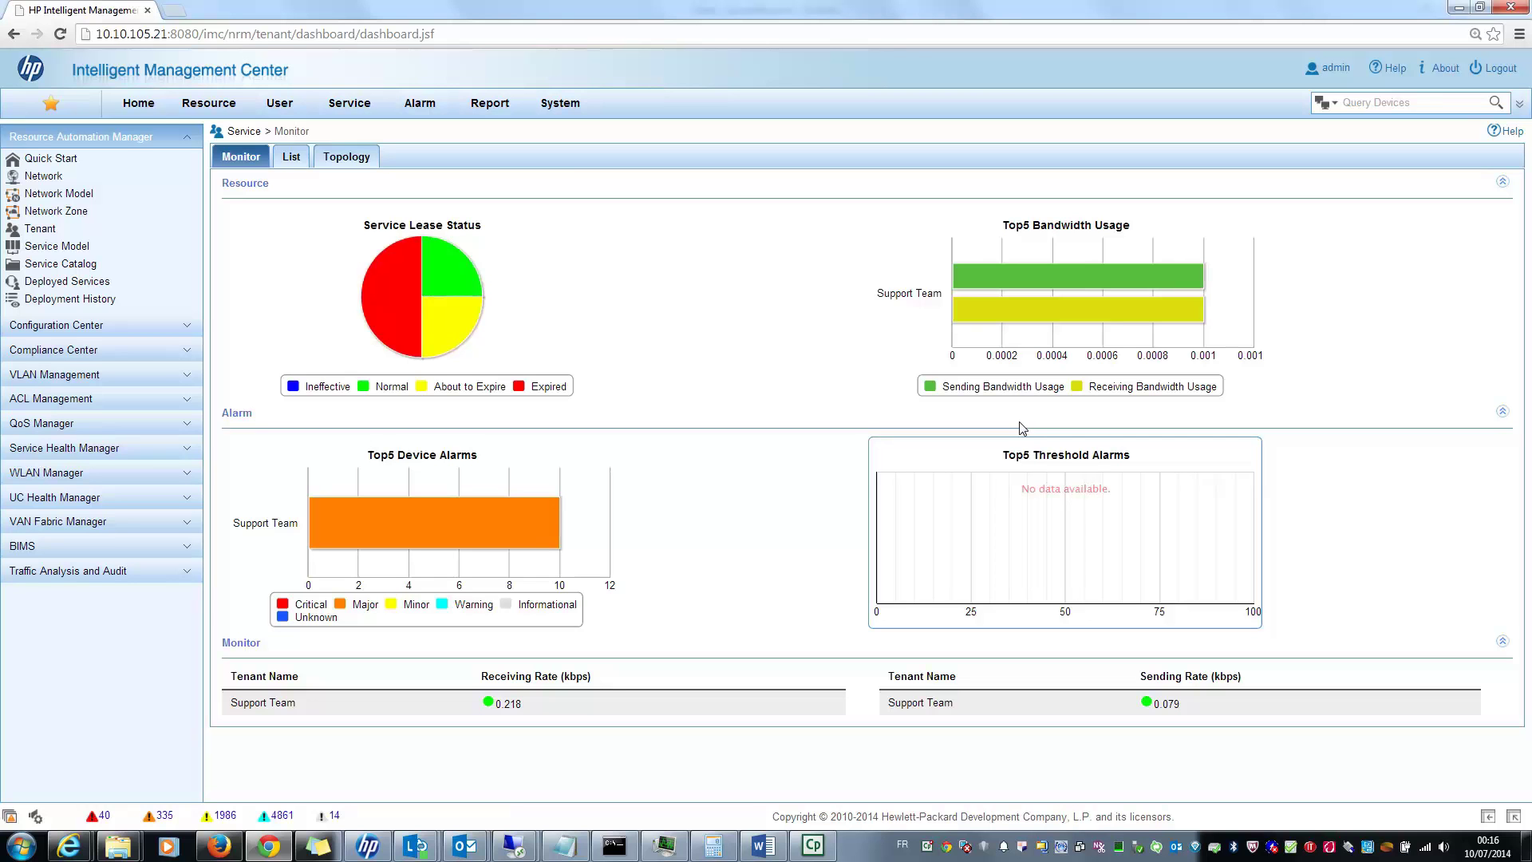
pyautogui.moveTo(536, 510)
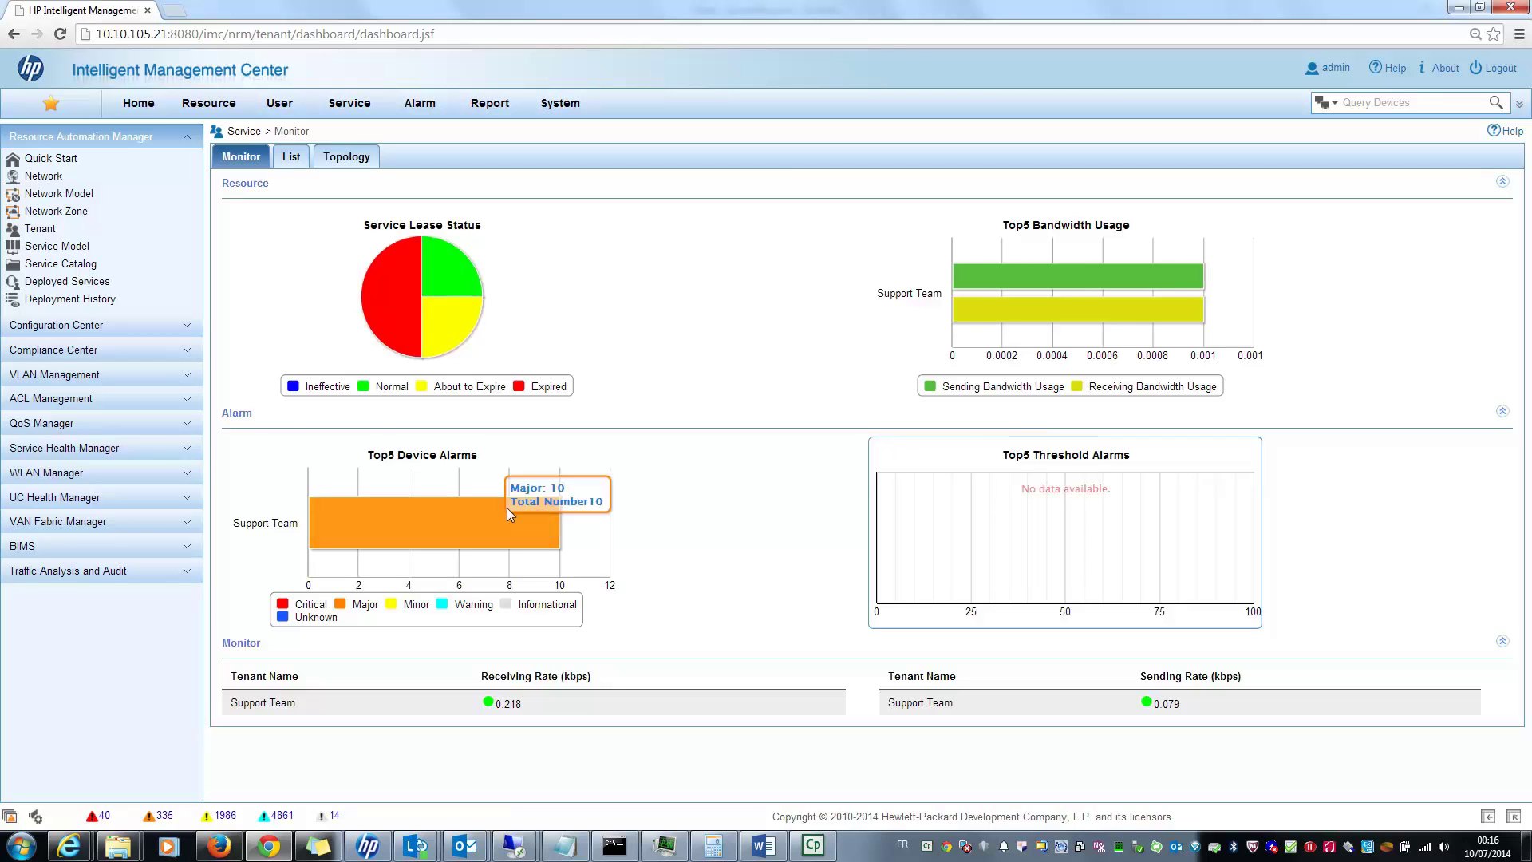
# Step: Open the Support Team tenant's dashboard and scroll through its monitoring charts
pyautogui.click(208, 103)
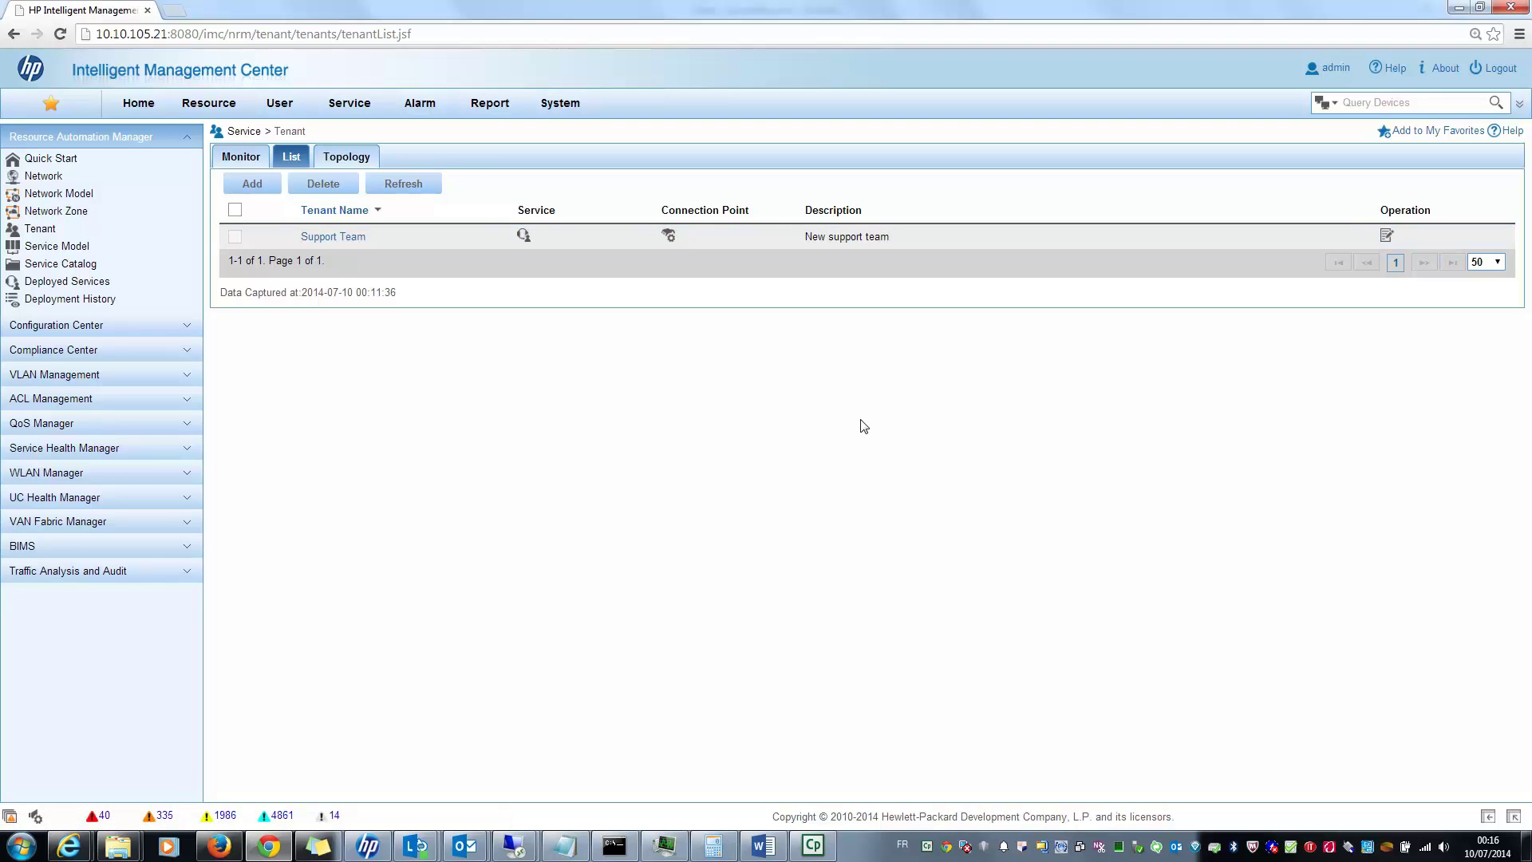
pyautogui.click(331, 238)
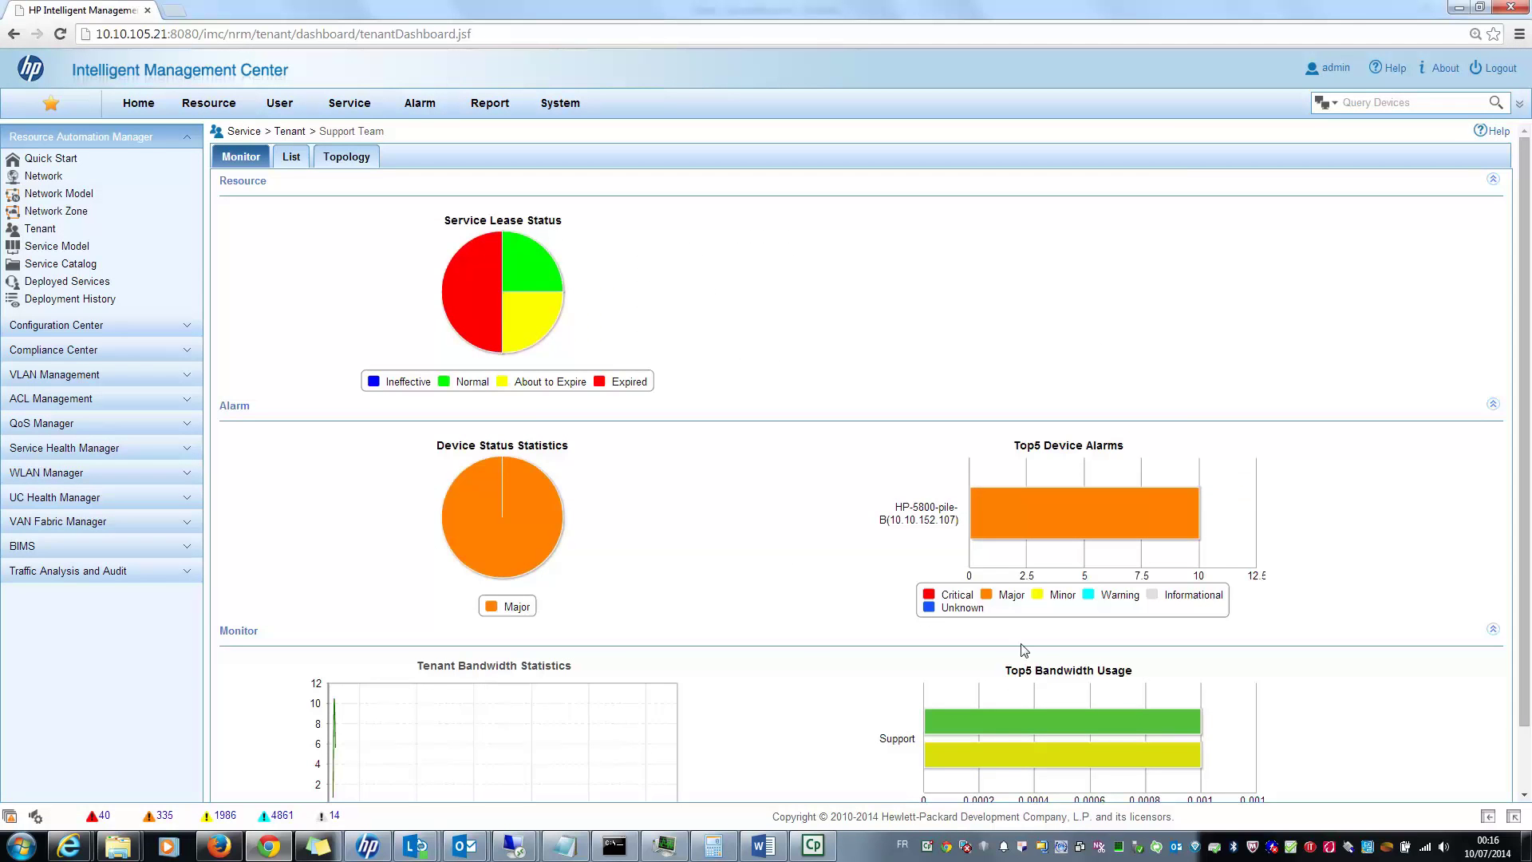
pyautogui.scroll(-1, 1025, 646)
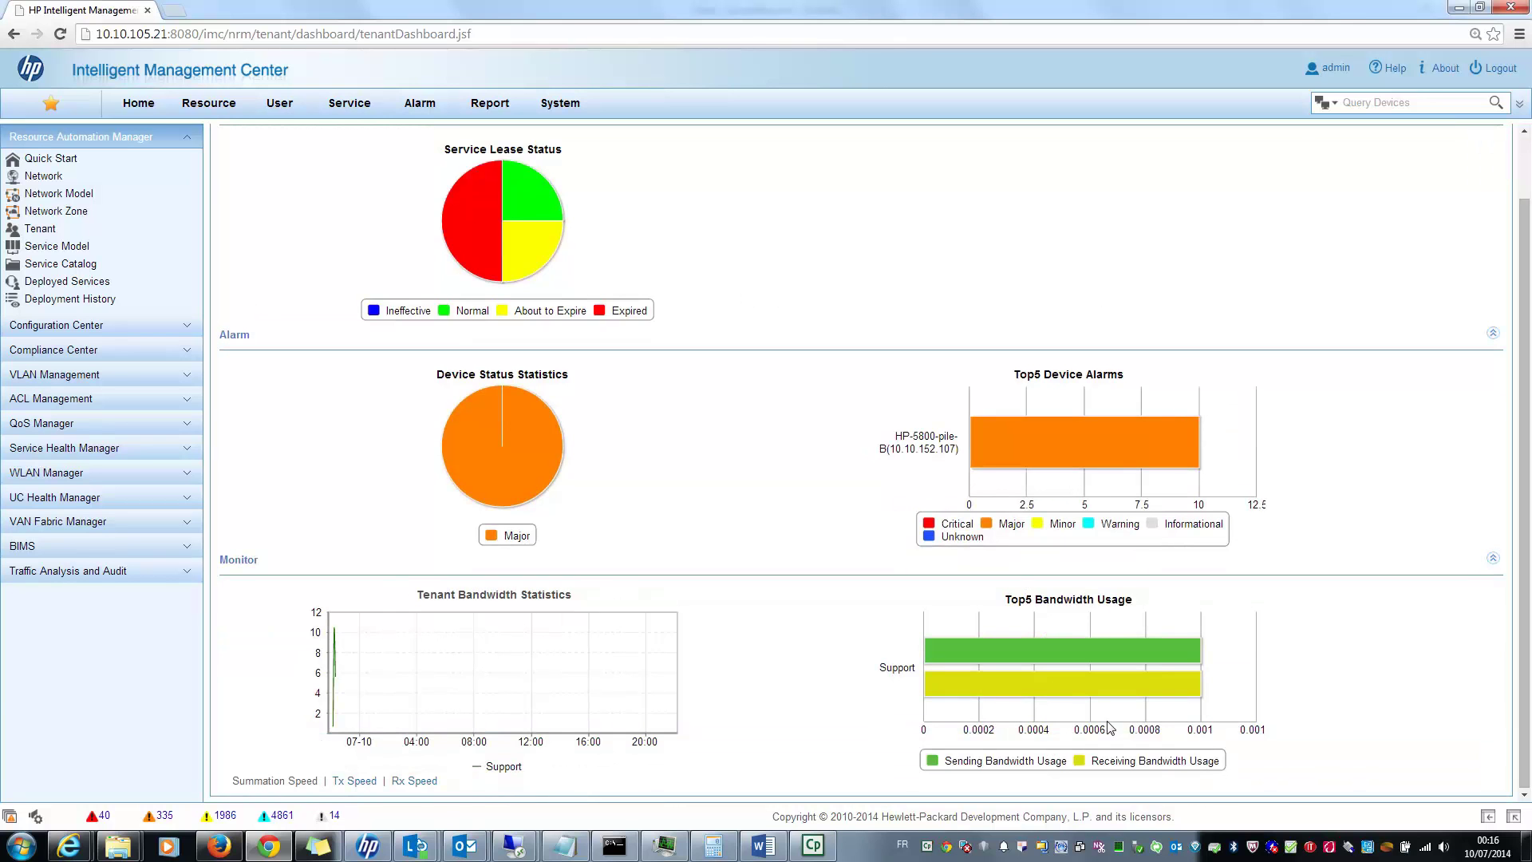
pyautogui.moveTo(1110, 643)
pyautogui.moveTo(987, 688)
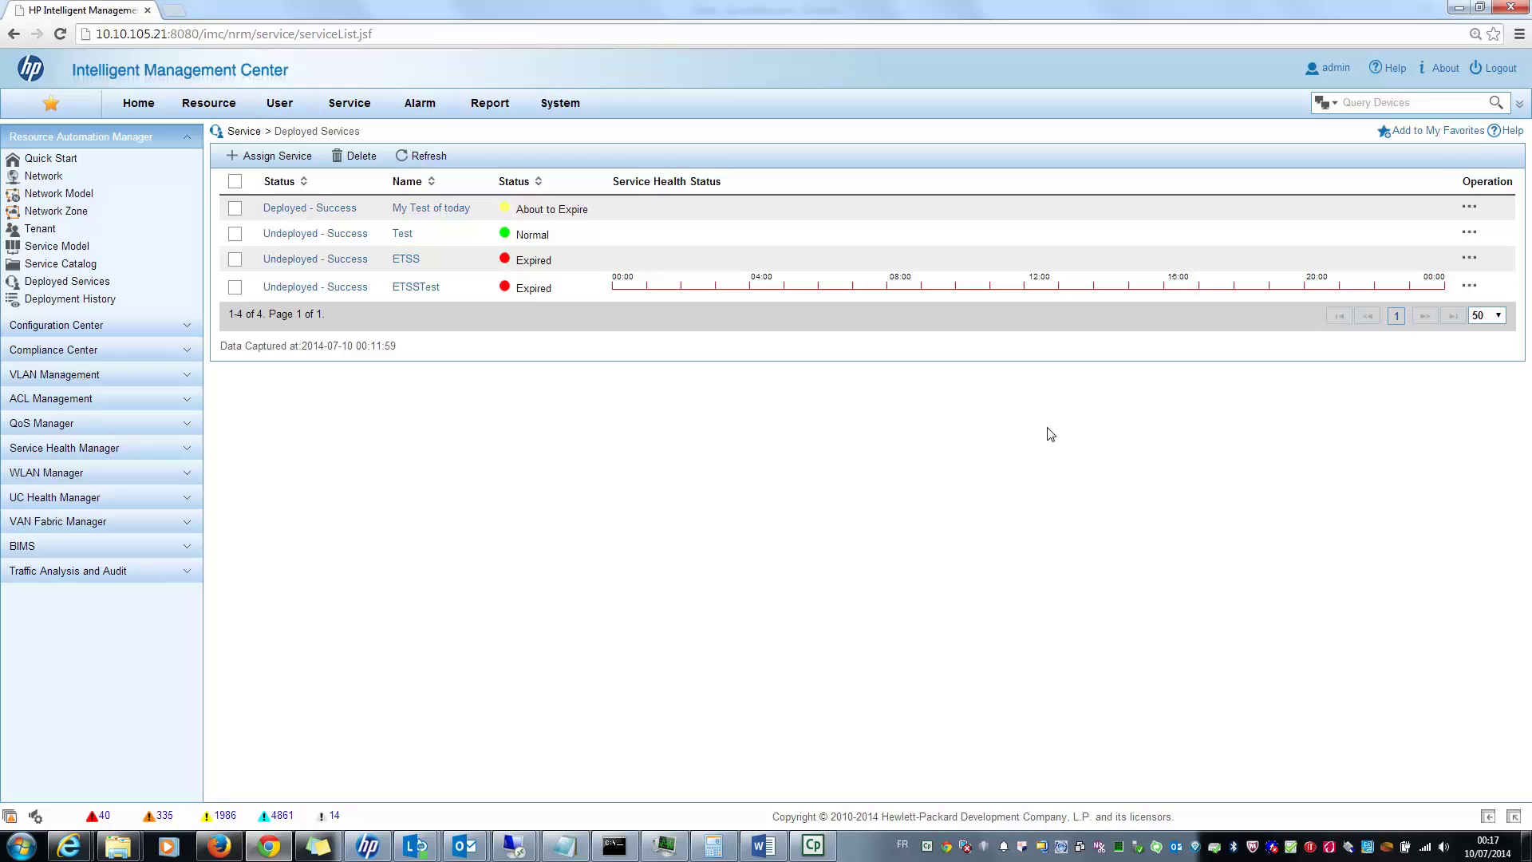
# Step: Open the SLA configuration for My Test of today and add CPU Usage and Interface Performance nodes
pyautogui.click(1469, 209)
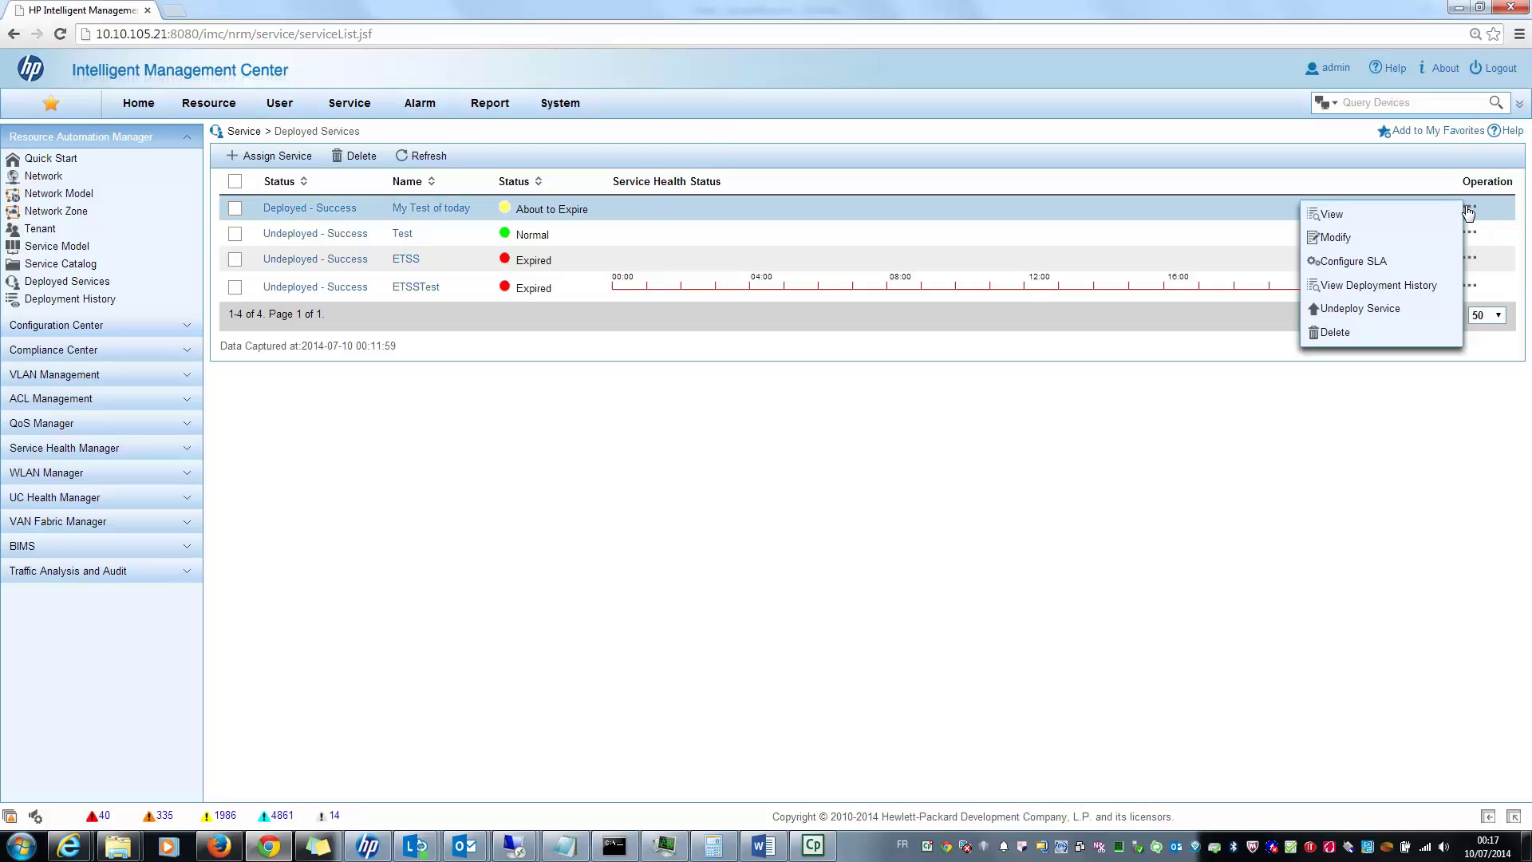
pyautogui.click(1339, 263)
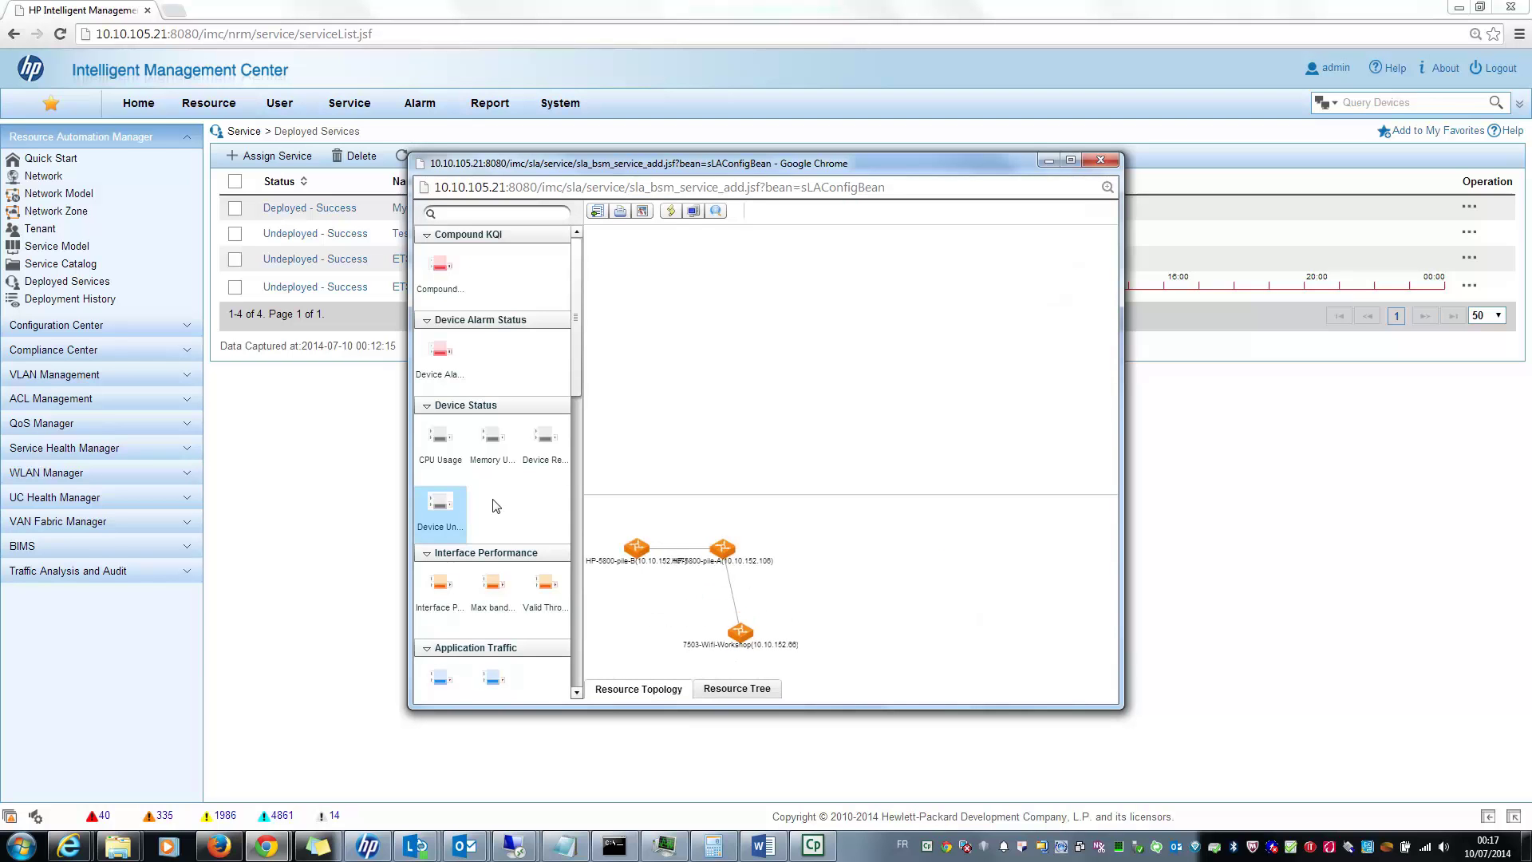
pyautogui.click(440, 435)
pyautogui.moveTo(440, 435); pyautogui.dragTo(985, 319)
pyautogui.moveTo(440, 587); pyautogui.dragTo(898, 307)
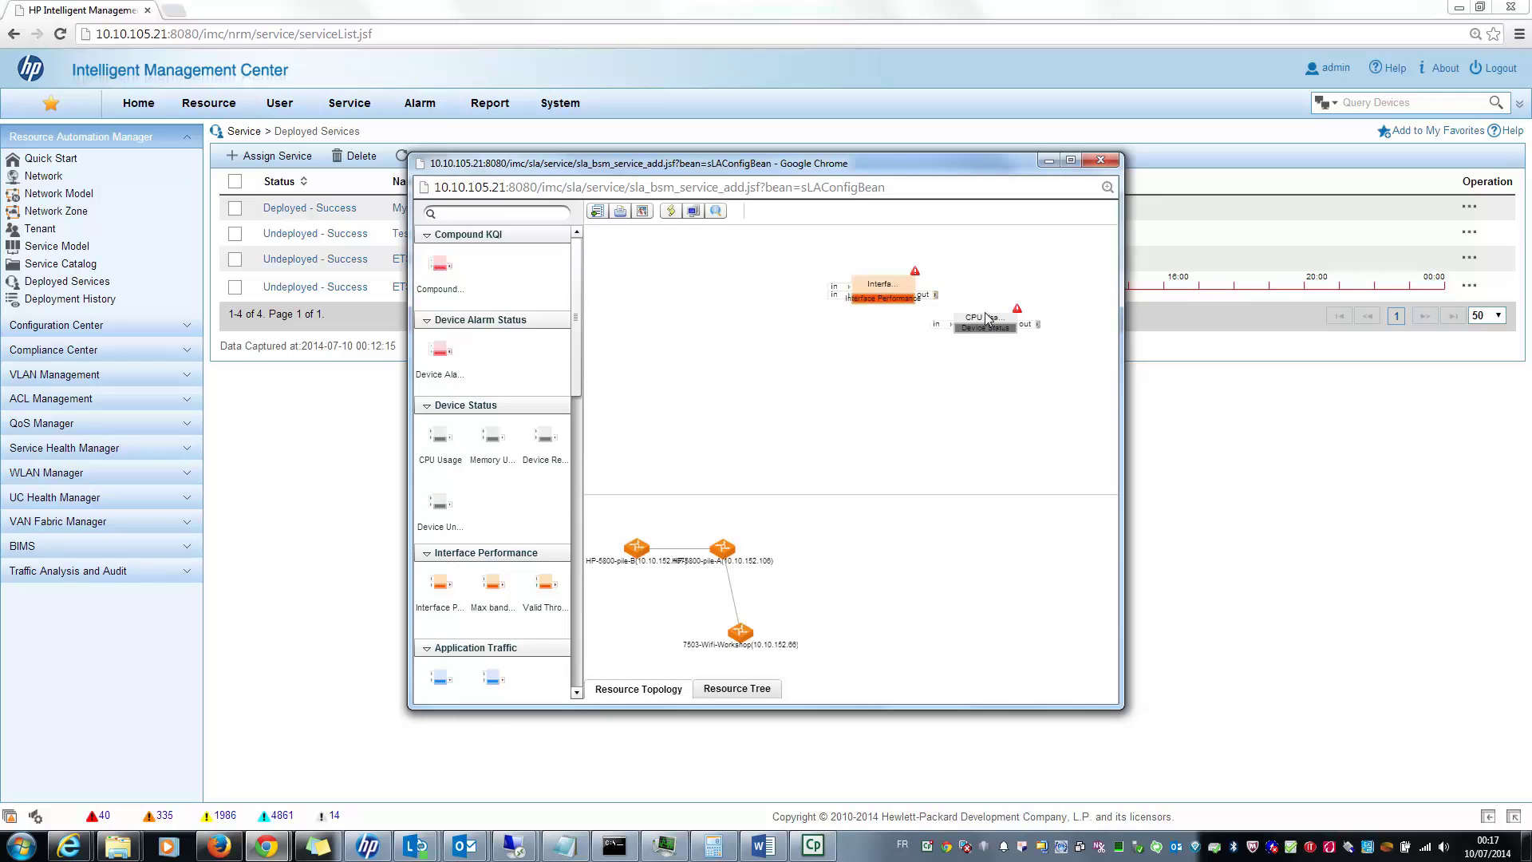
# Step: Set the CPU Usage KQI to cover HP-5800-pile-A, HP-5800-pile-B and 7503-Wifi-Workshop, then save and close
pyautogui.rightClick(988, 319)
pyautogui.click(1031, 323)
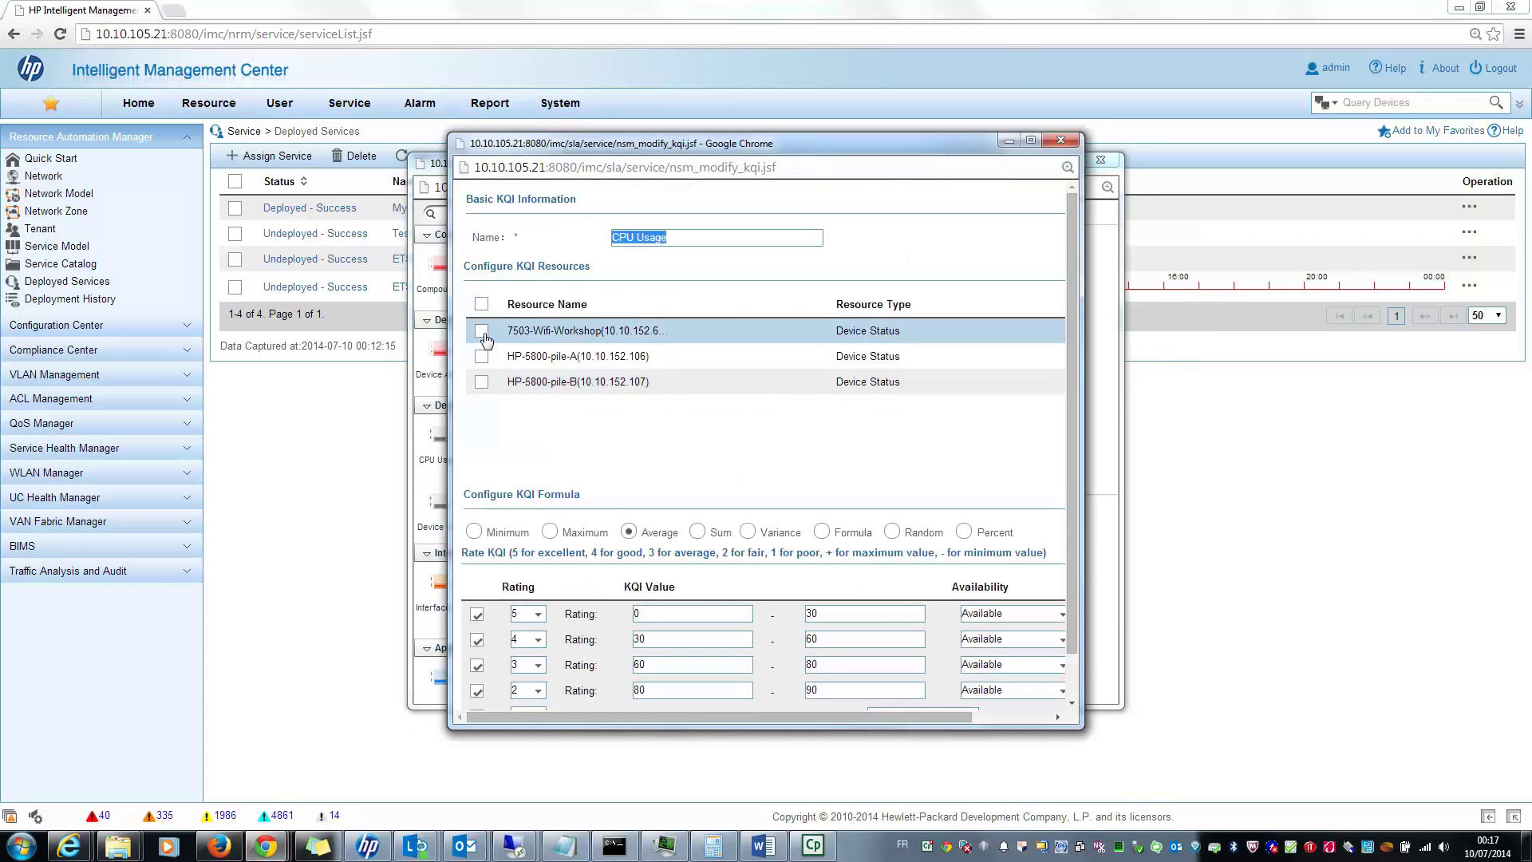
pyautogui.click(483, 357)
pyautogui.click(482, 382)
pyautogui.click(481, 336)
pyautogui.scroll(-1, 916, 434)
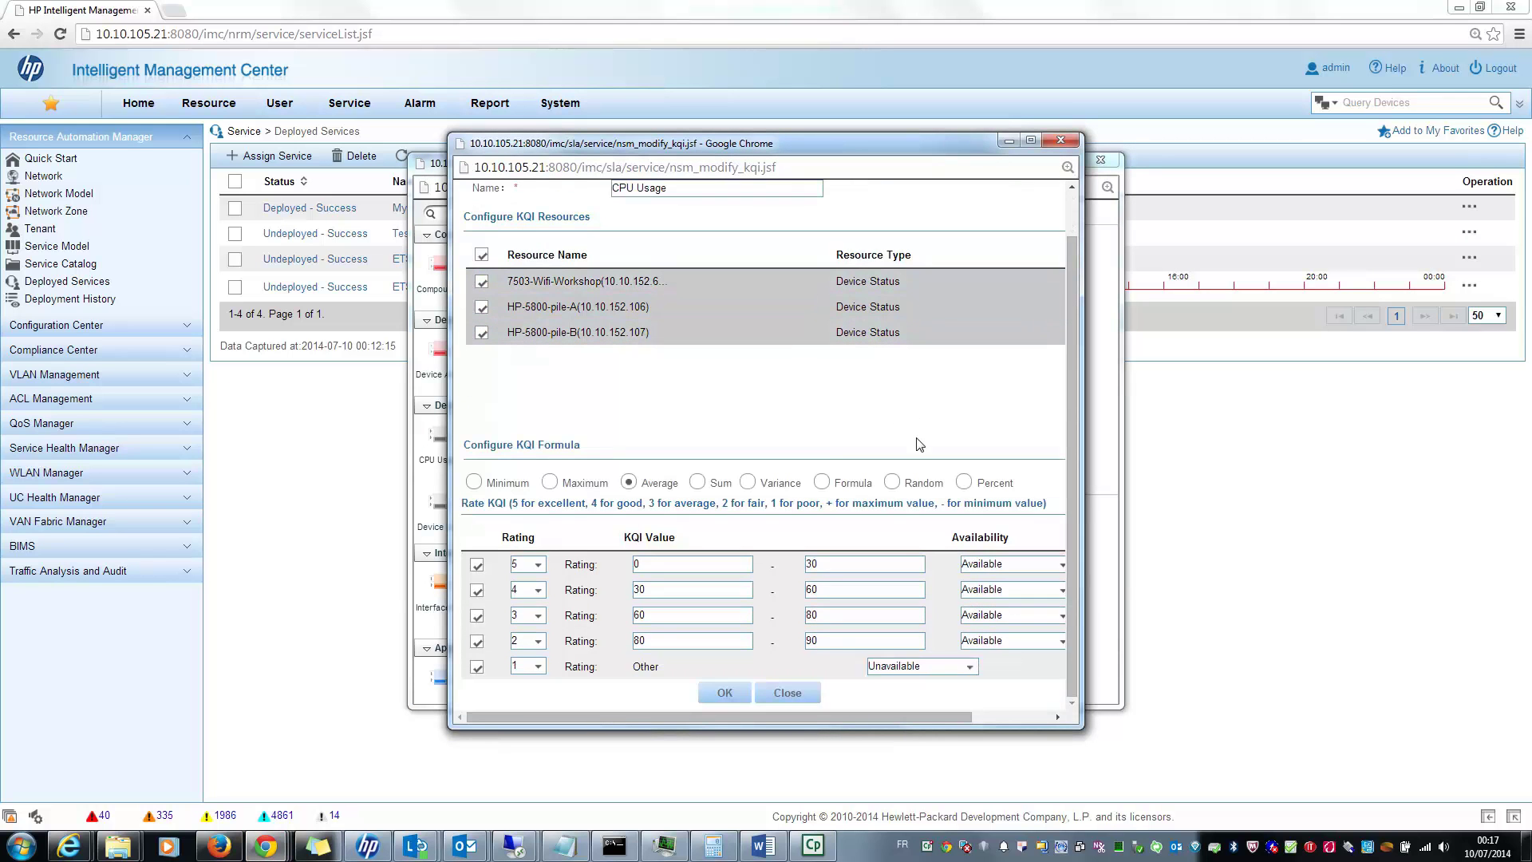
pyautogui.click(732, 691)
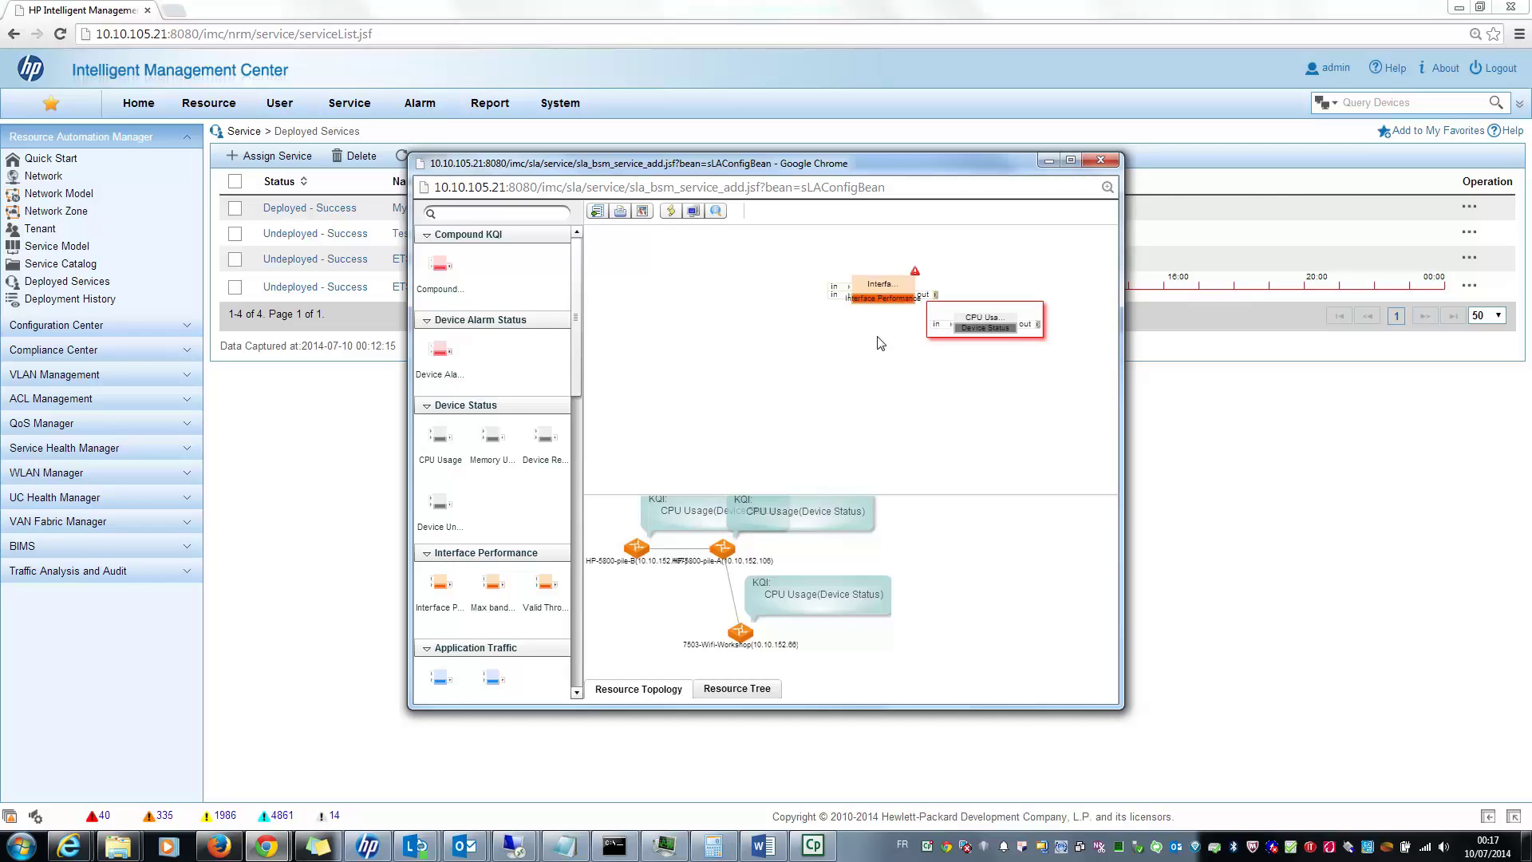
pyautogui.click(1098, 162)
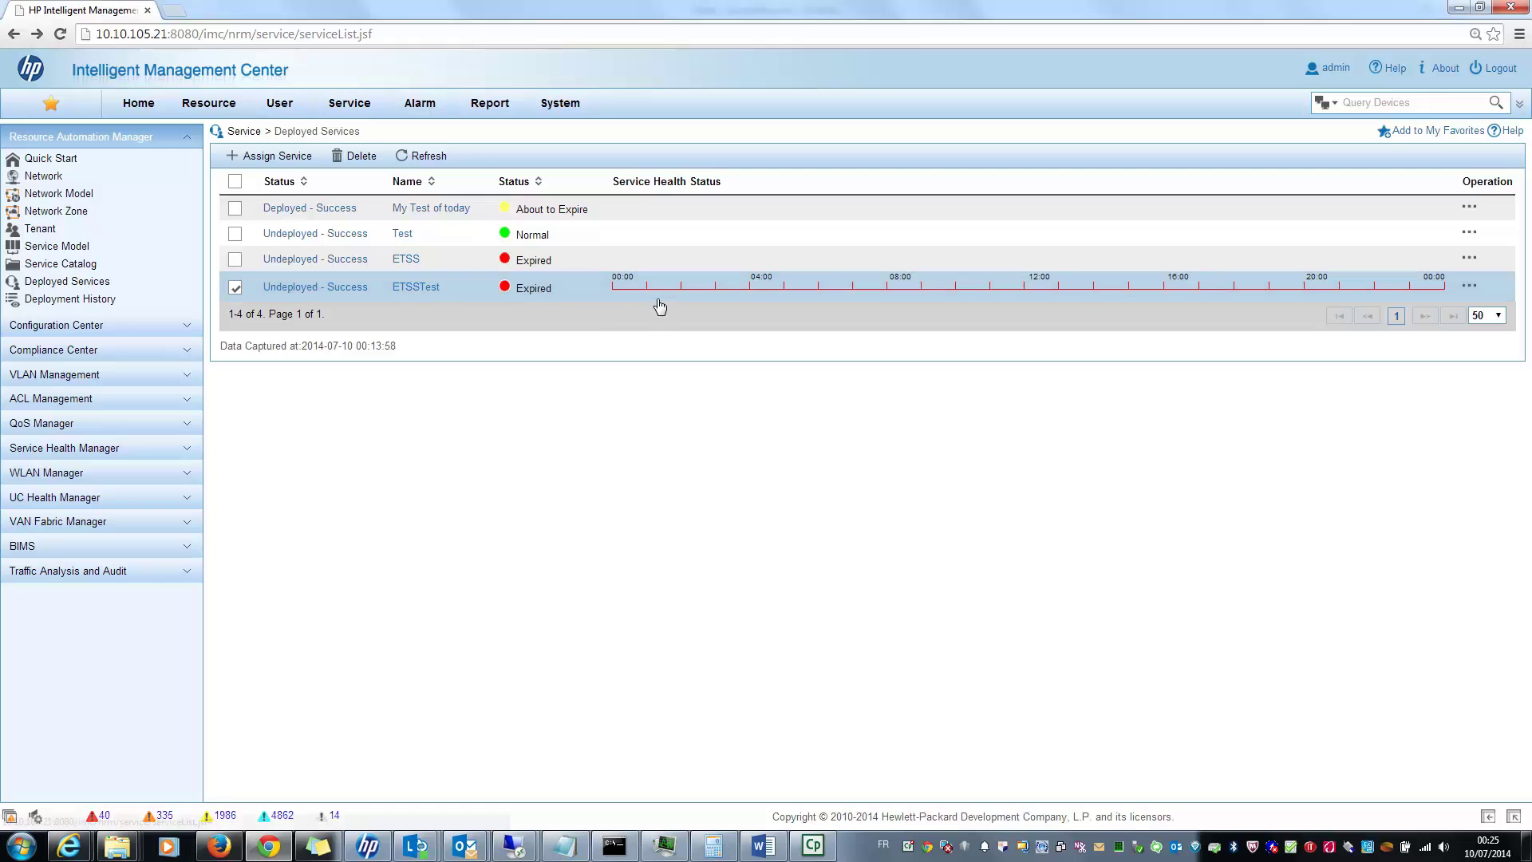
# Step: Open ETSSTest's Service Health Report in the Monthly view and scroll into its KQI charts
pyautogui.click(673, 295)
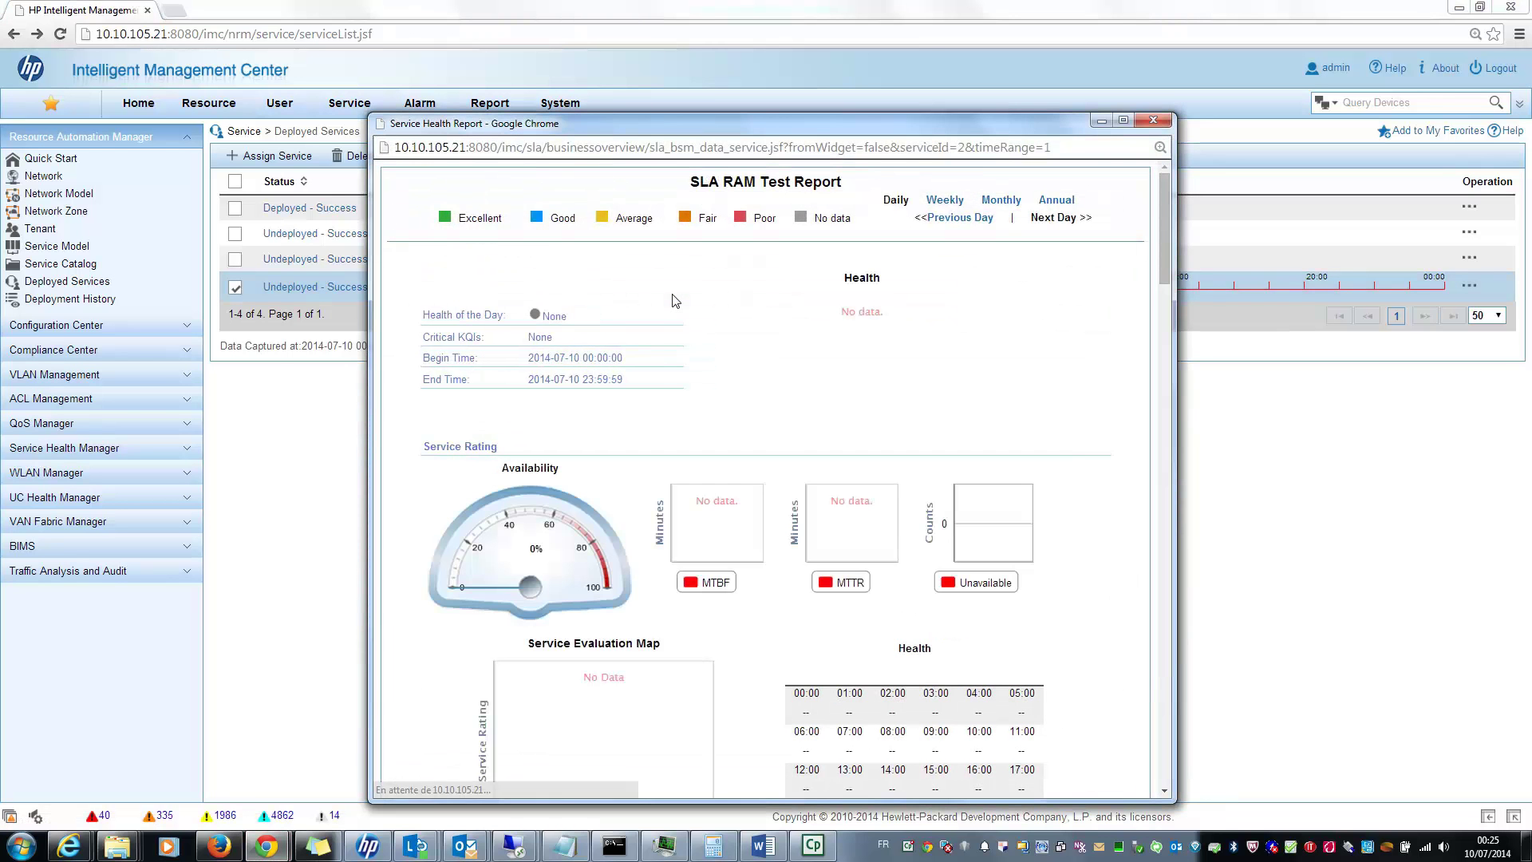
pyautogui.click(1000, 200)
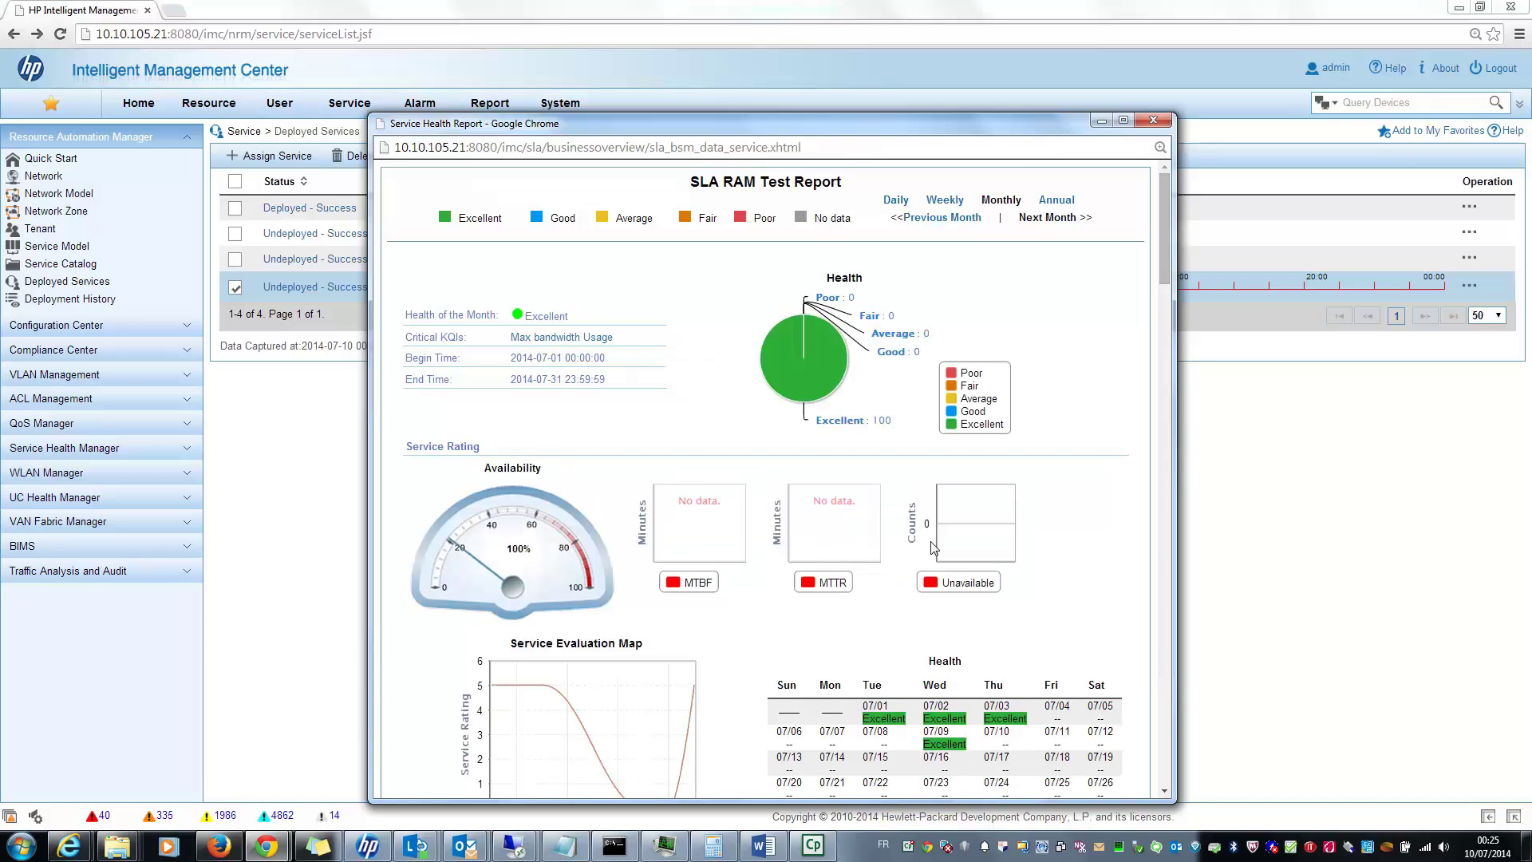
pyautogui.scroll(-1, 917, 622)
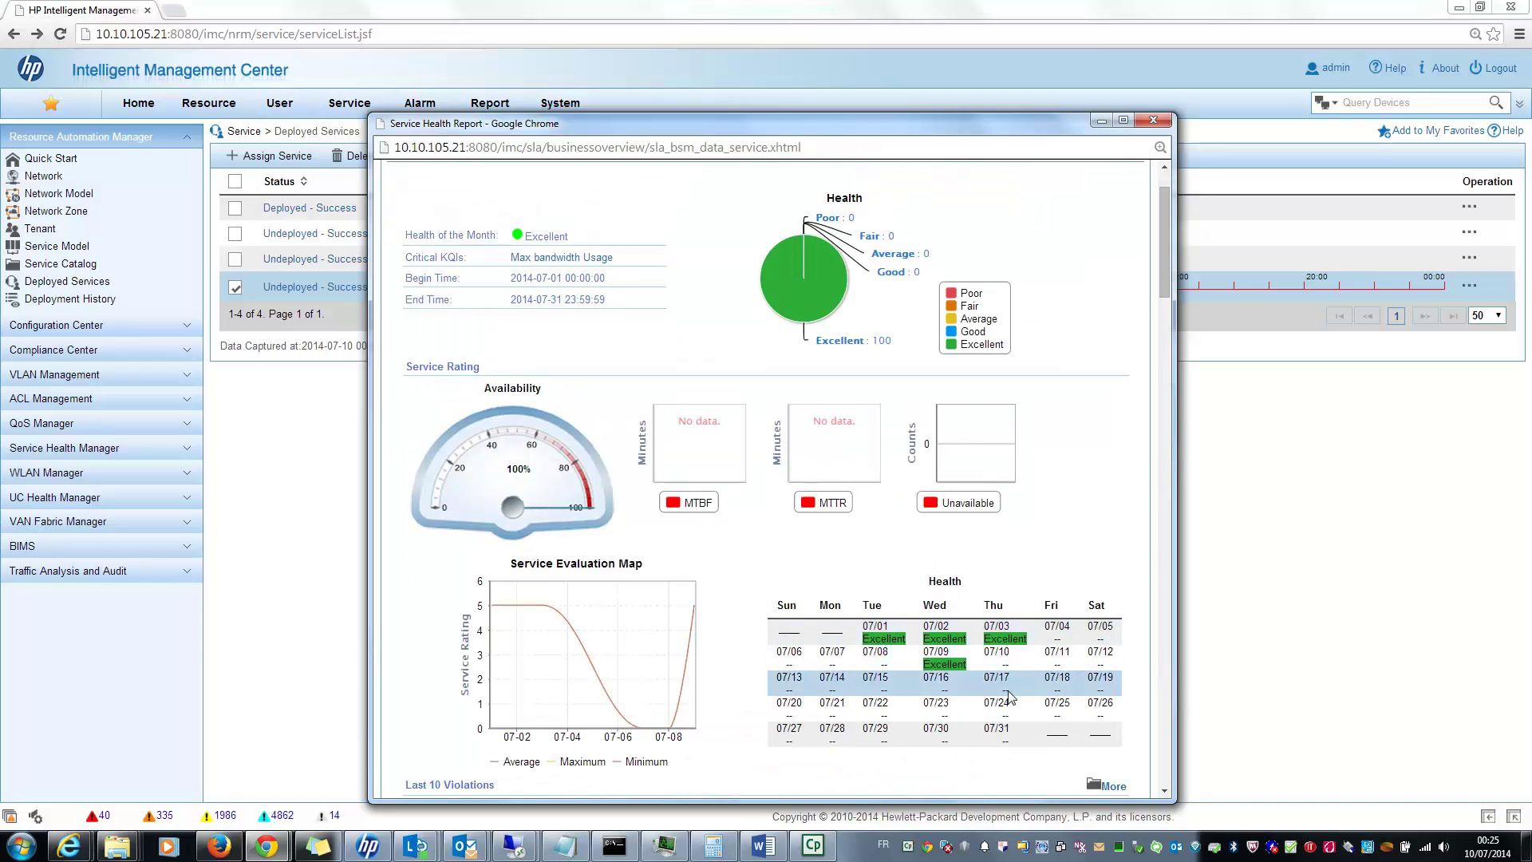
pyautogui.scroll(-1, 925, 630)
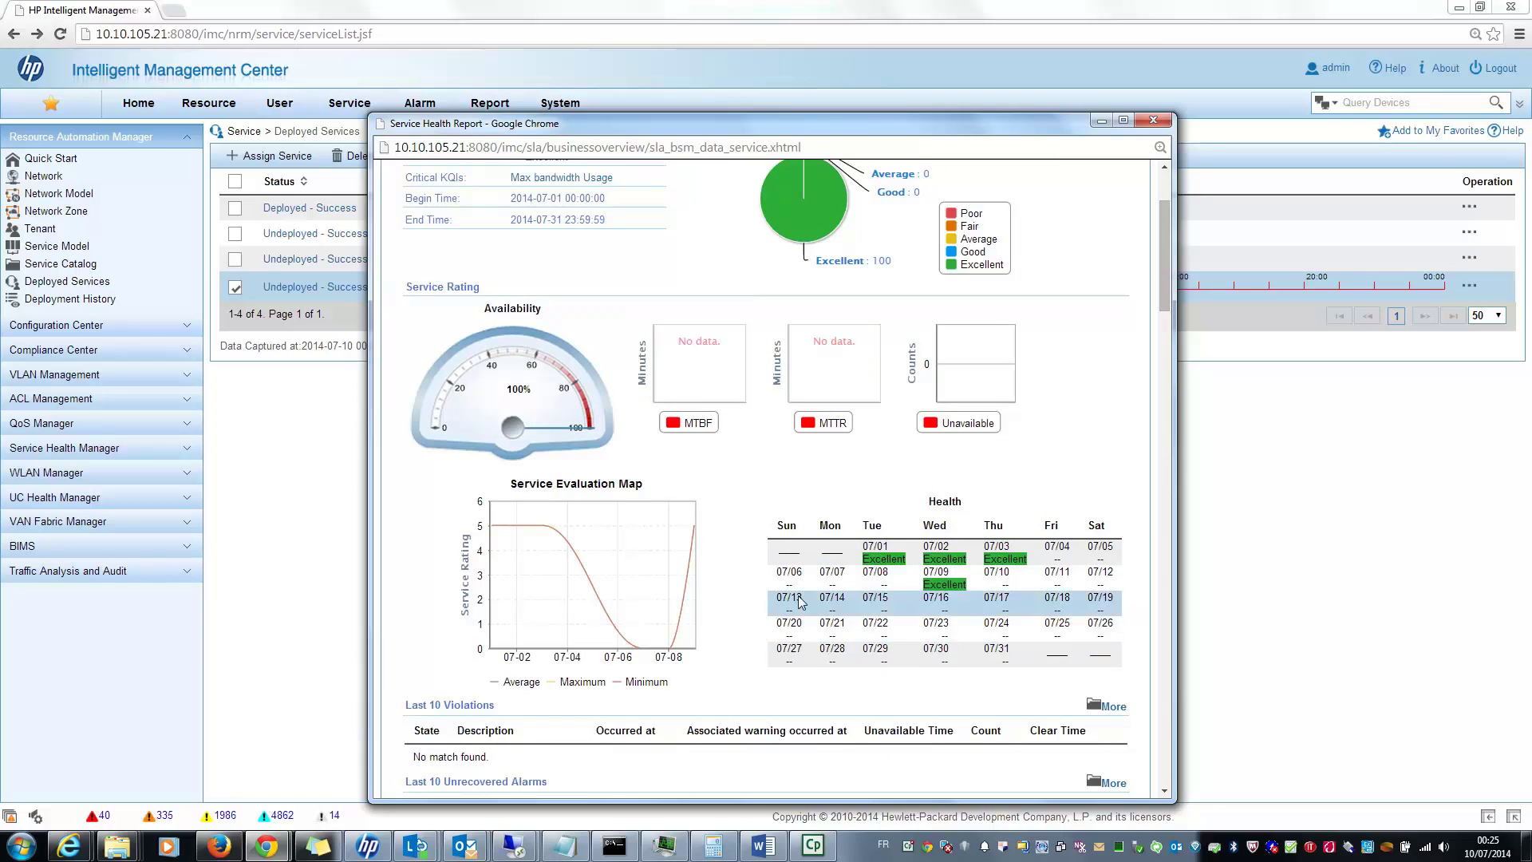
pyautogui.scroll(-1, 902, 590)
pyautogui.scroll(-7, 906, 498)
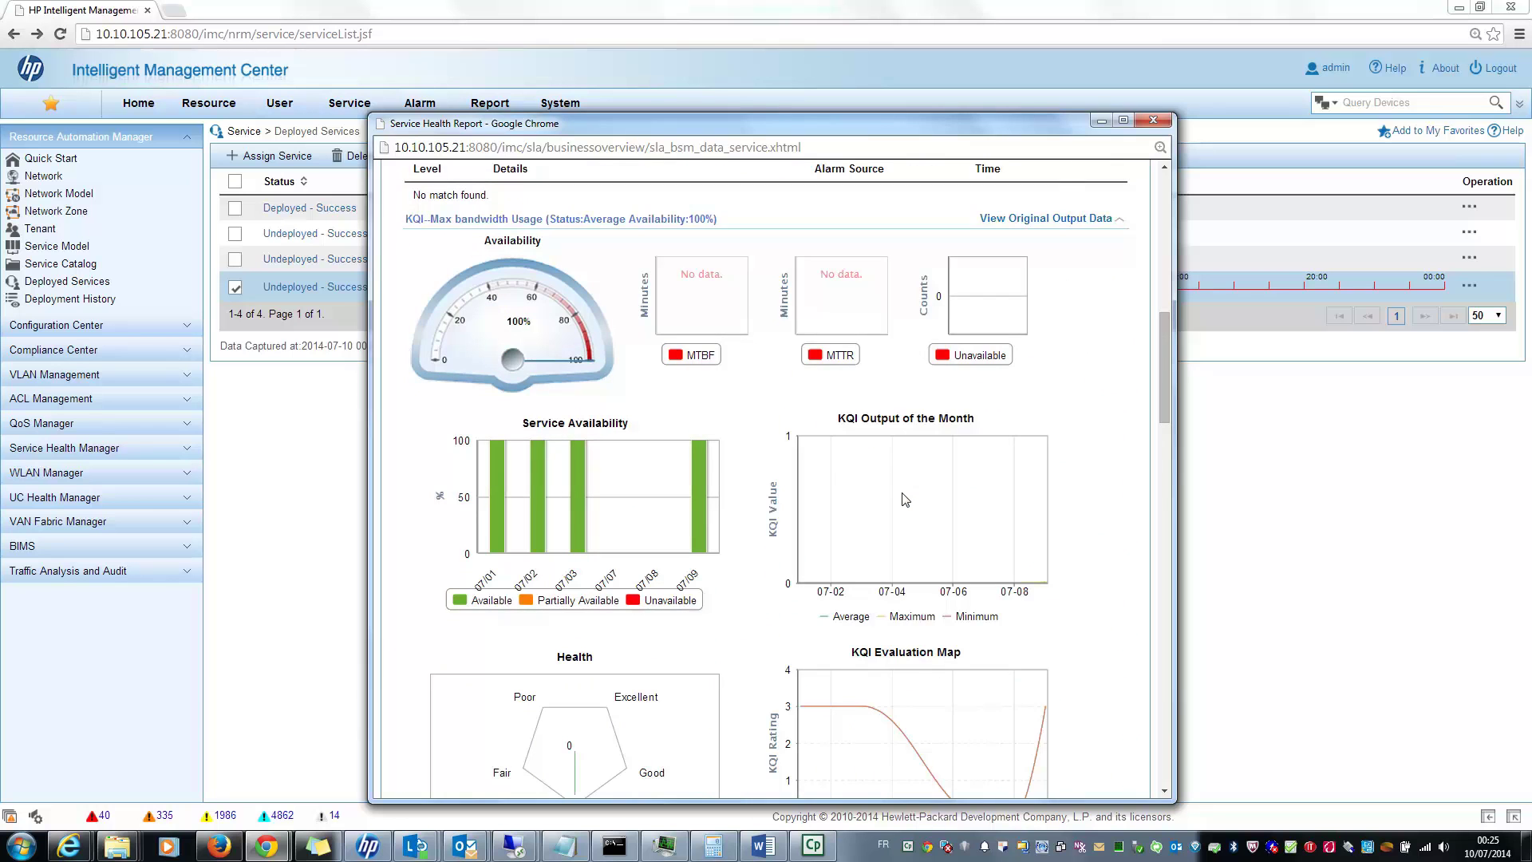
pyautogui.scroll(-2, 904, 497)
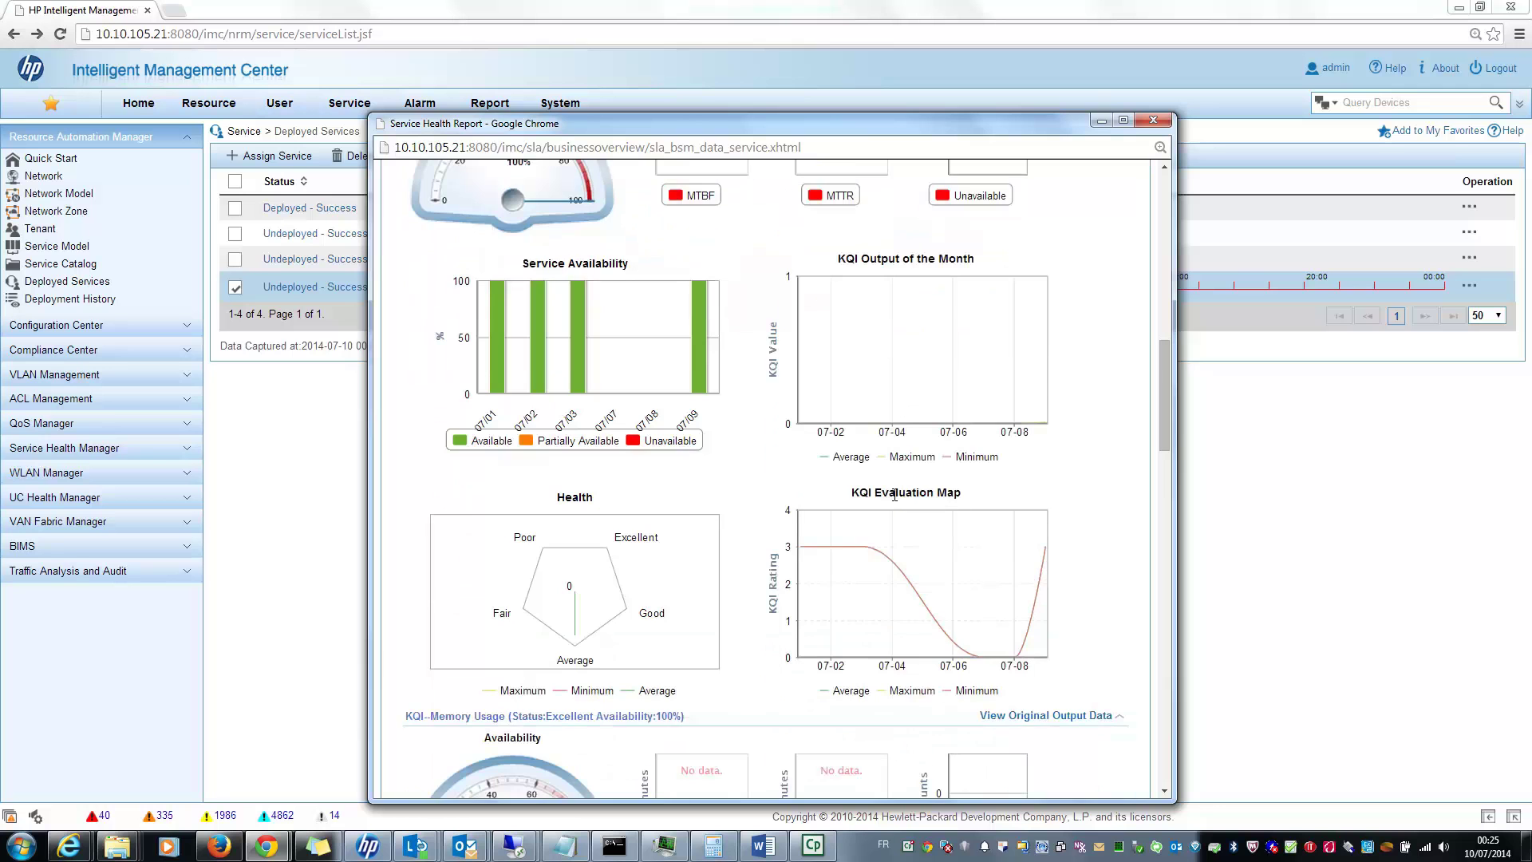
# Step: Review the KQI availability and evaluation charts, including Device Response Time at 99% and CPU Usage at 100%
pyautogui.moveTo(999, 664)
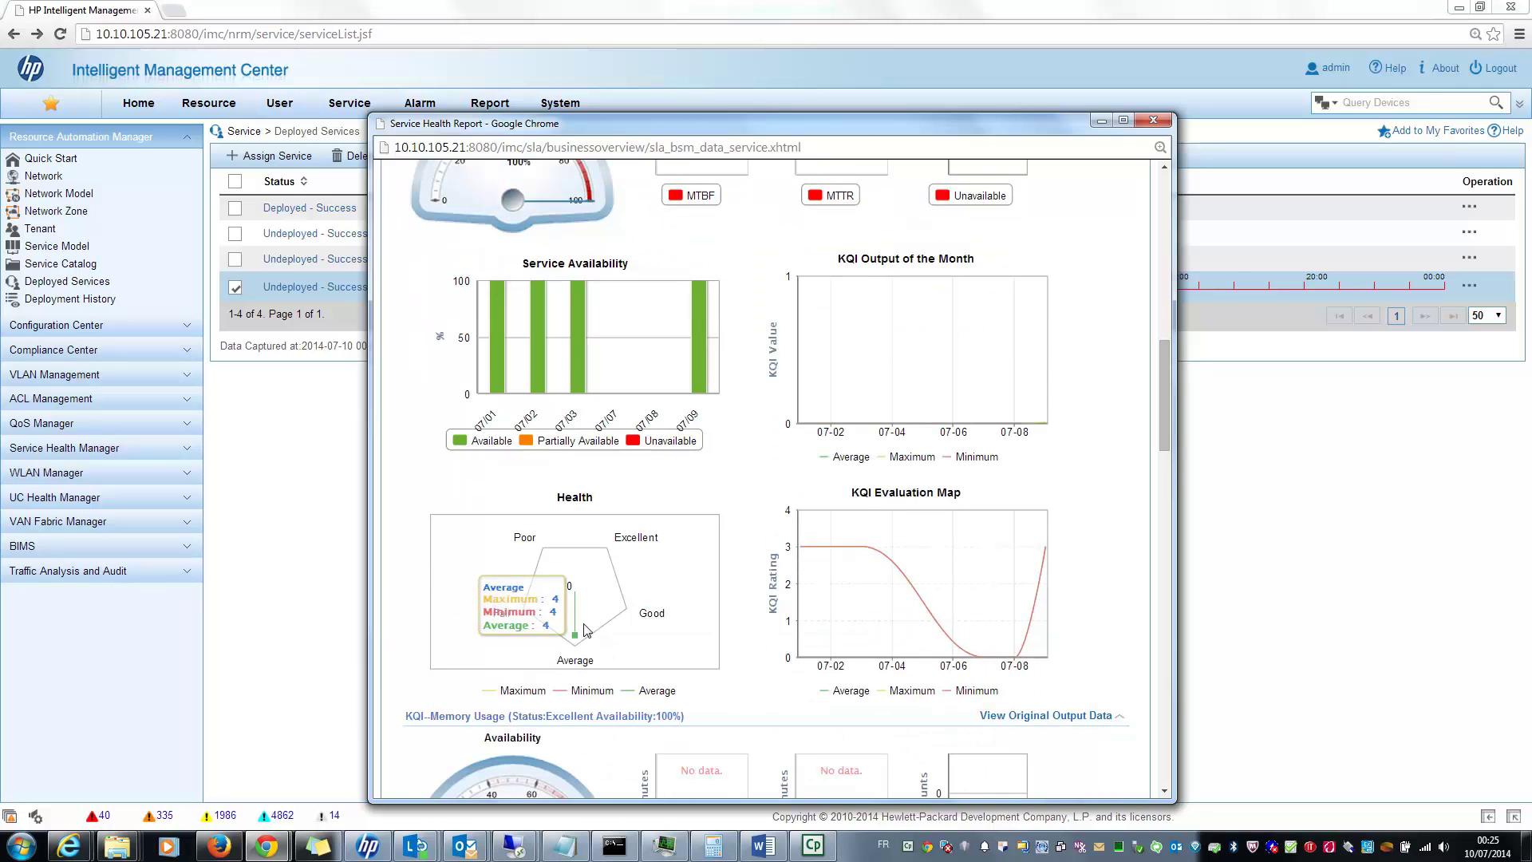
pyautogui.scroll(-3, 807, 641)
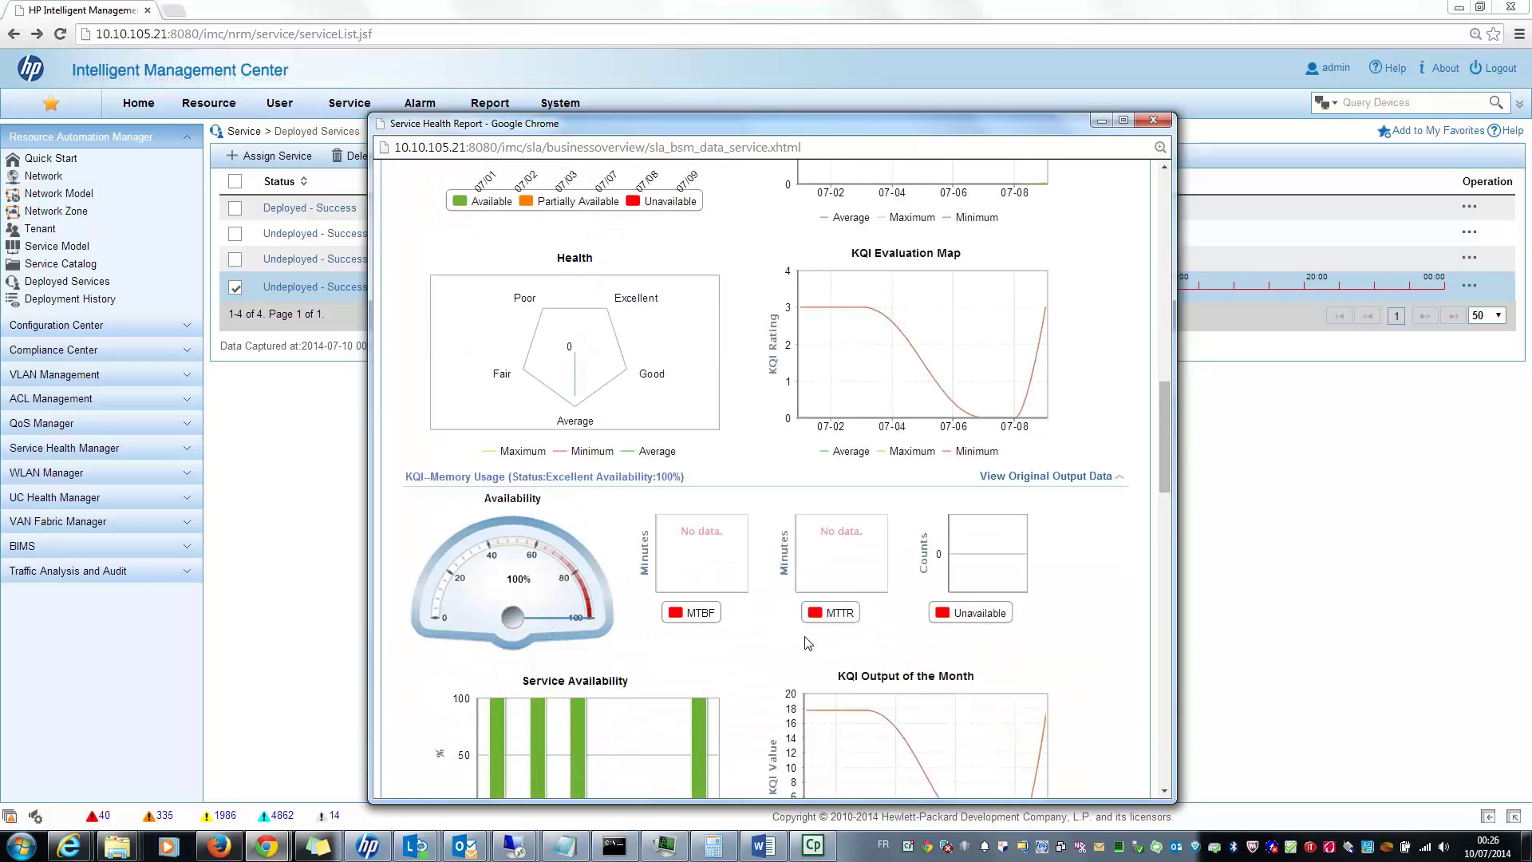
pyautogui.scroll(-8, 807, 642)
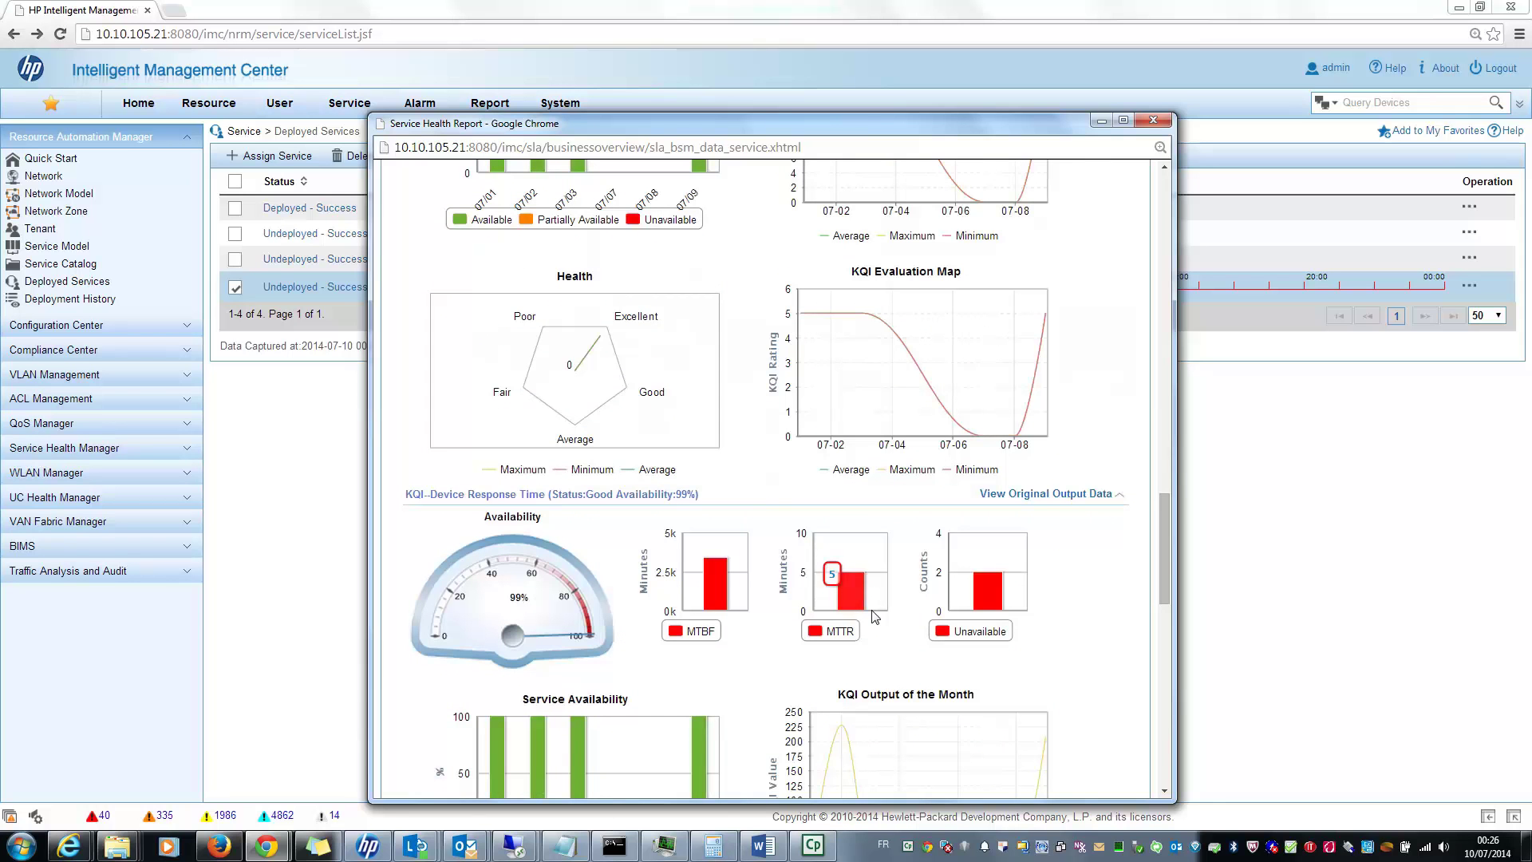
pyautogui.moveTo(734, 610)
pyautogui.scroll(-1, 845, 650)
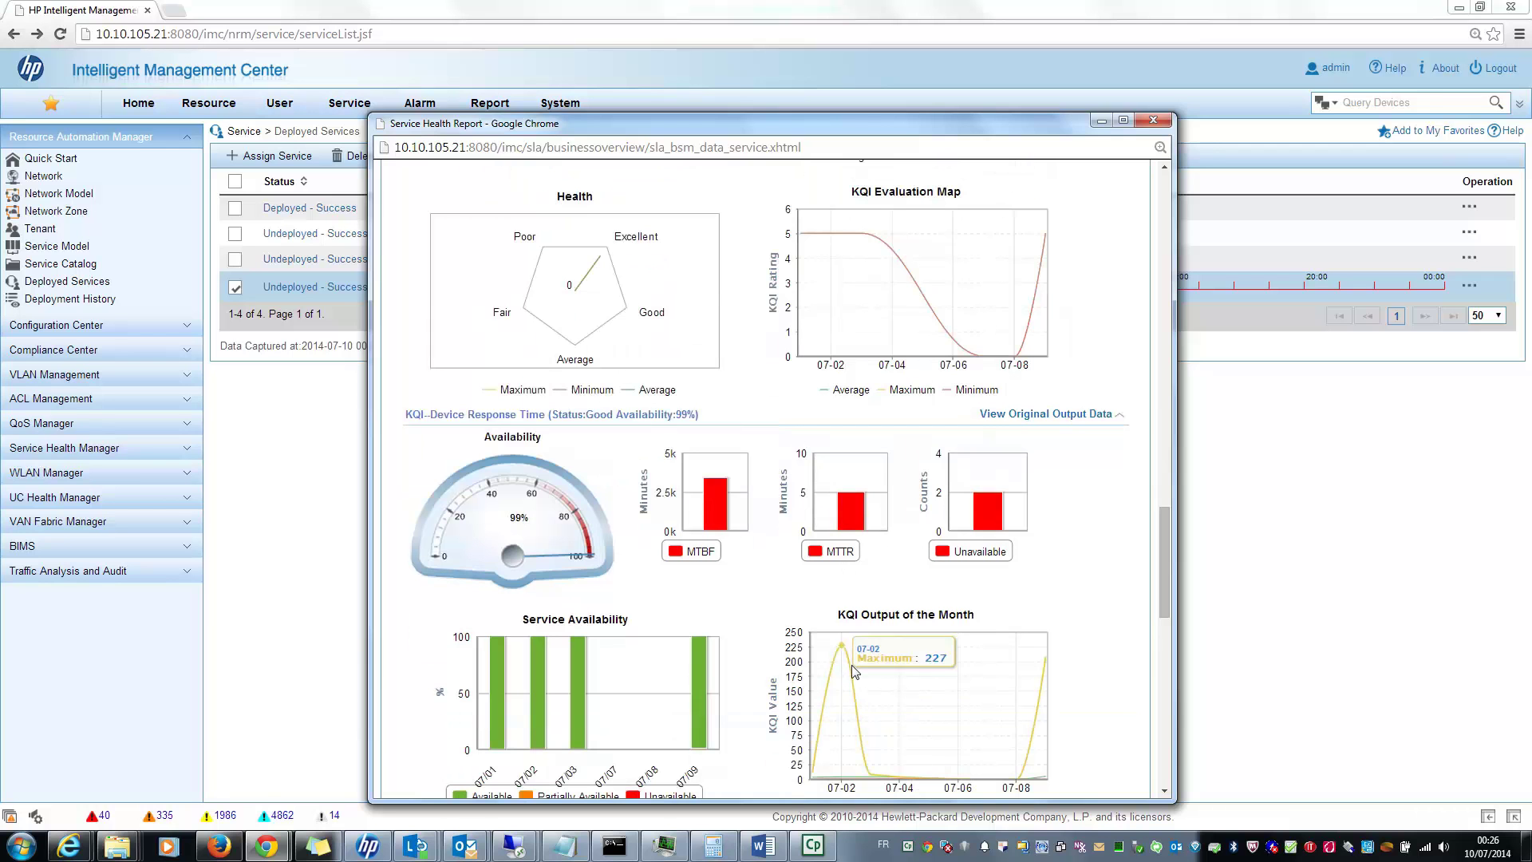
pyautogui.moveTo(903, 754)
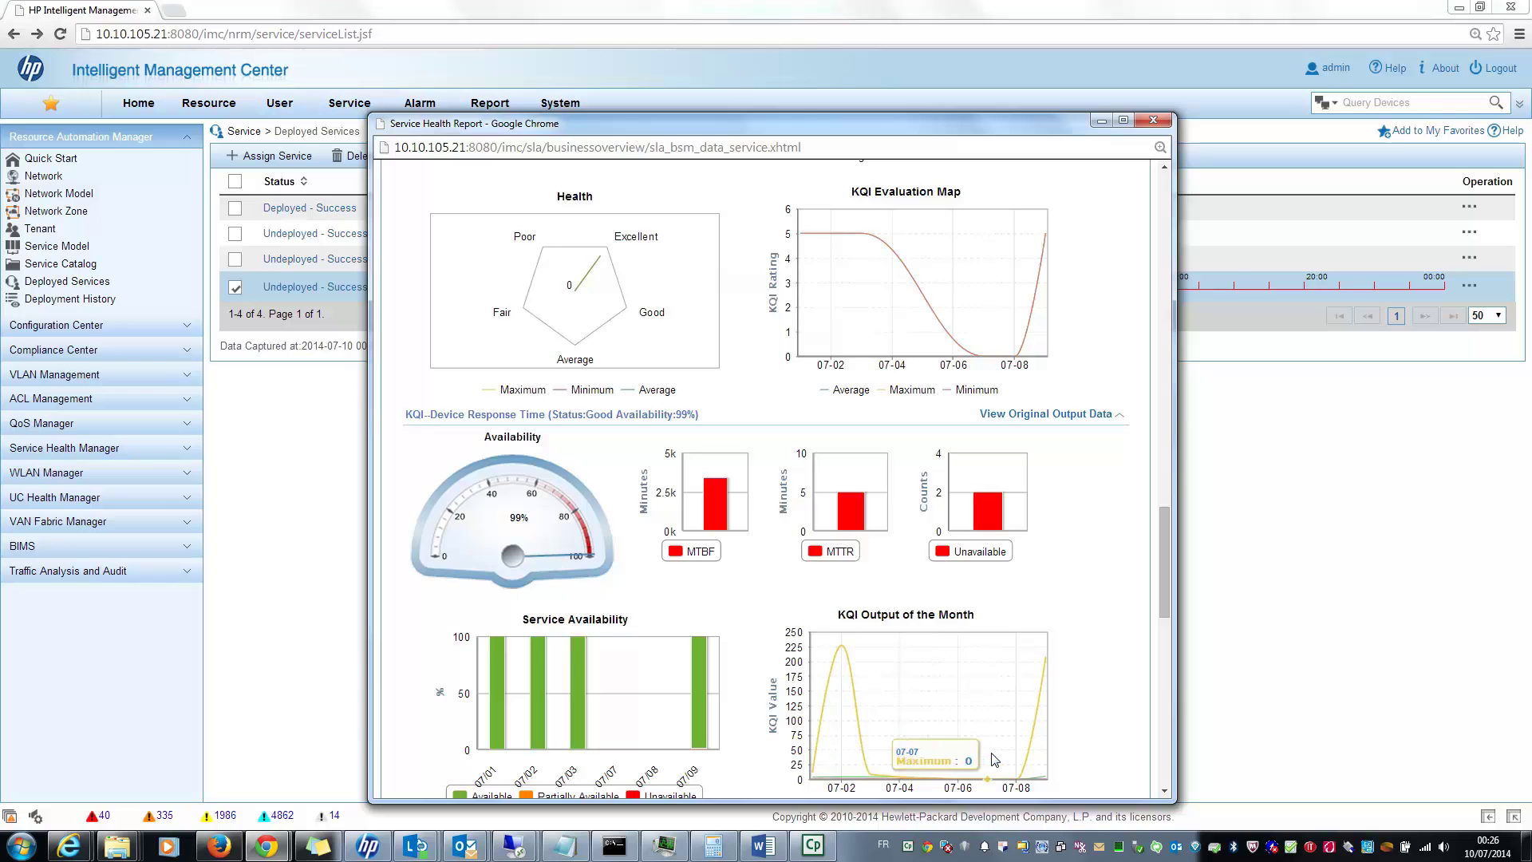
pyautogui.scroll(-1, 994, 760)
pyautogui.scroll(-3, 994, 760)
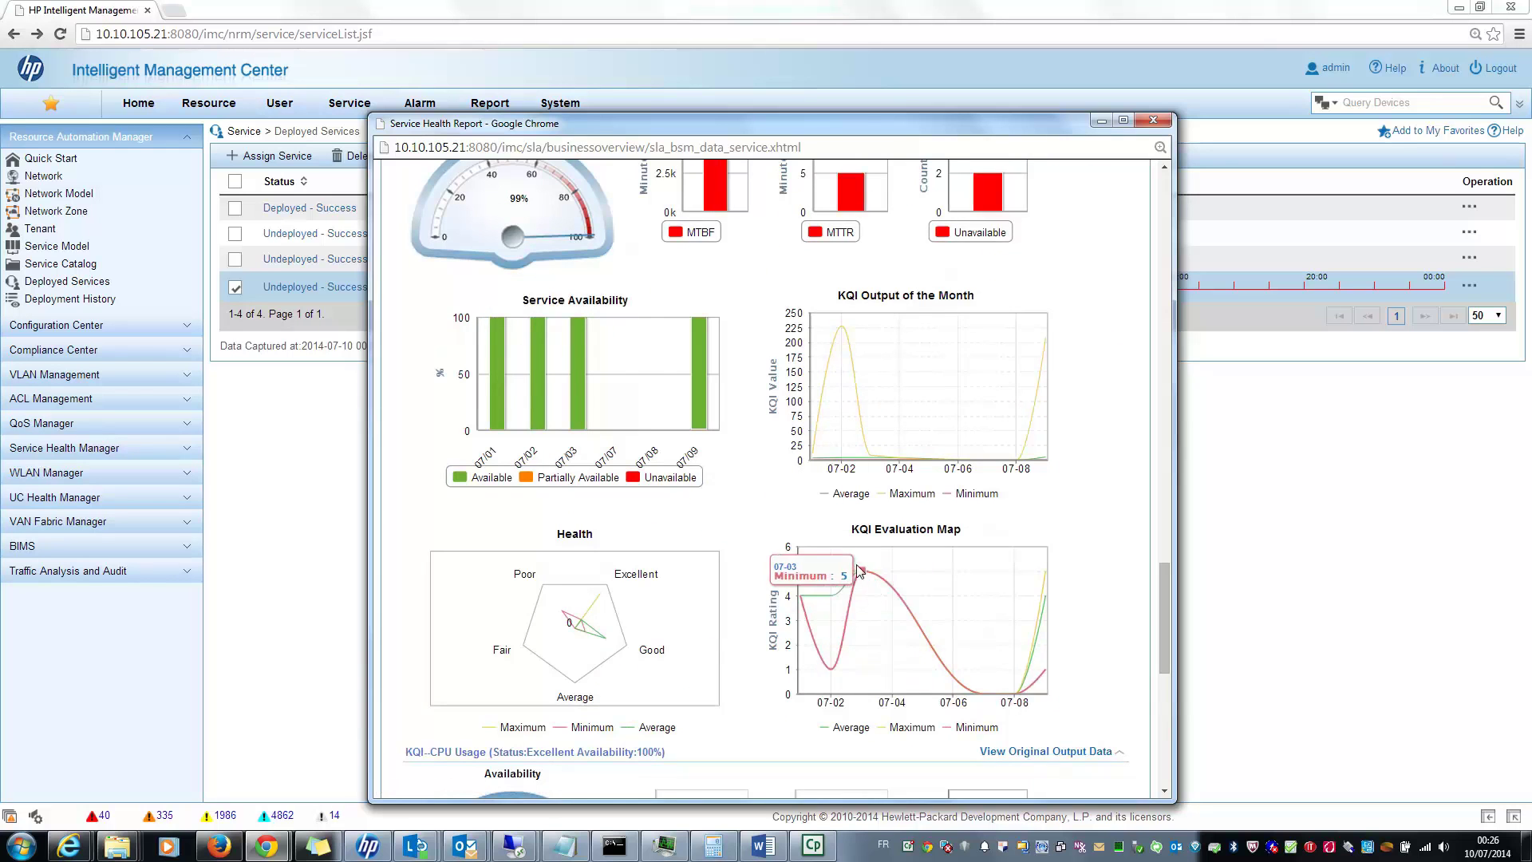
pyautogui.scroll(-1, 832, 569)
pyautogui.moveTo(557, 561)
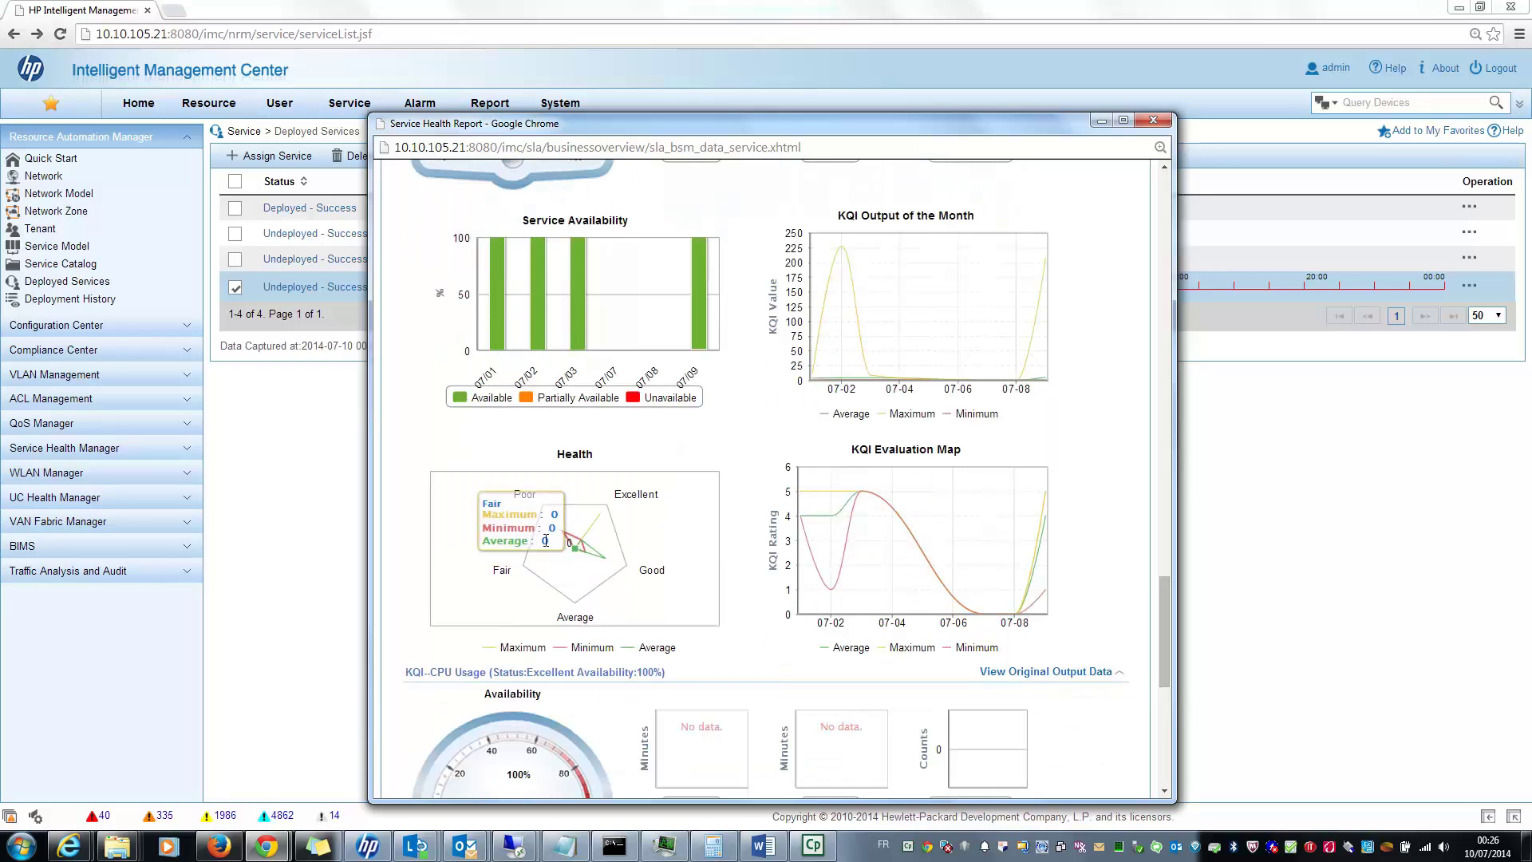